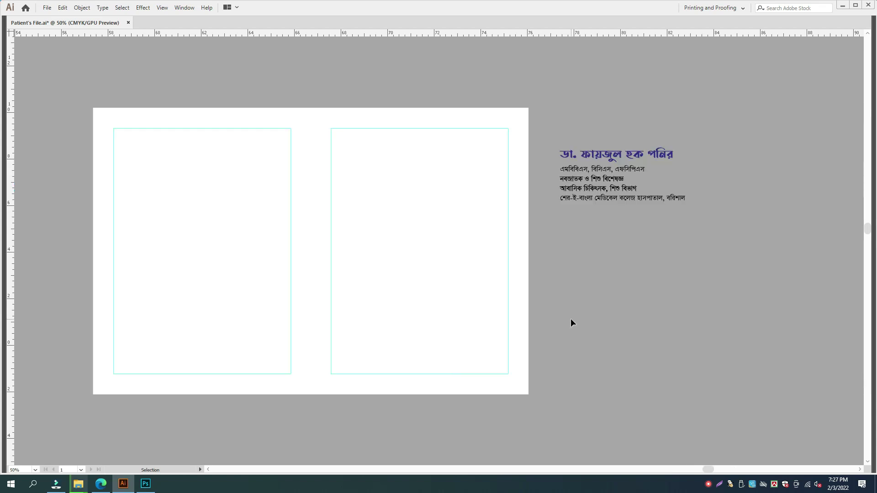
# - Copy the chamber details from the old yellow cover and paste them under the doctor's name
pyautogui.press('space')
pyautogui.moveTo(306, 268); pyautogui.dragTo(532, 261)
pyautogui.moveTo(237, 249); pyautogui.dragTo(449, 237)
pyautogui.moveTo(345, 249); pyautogui.dragTo(628, 271)
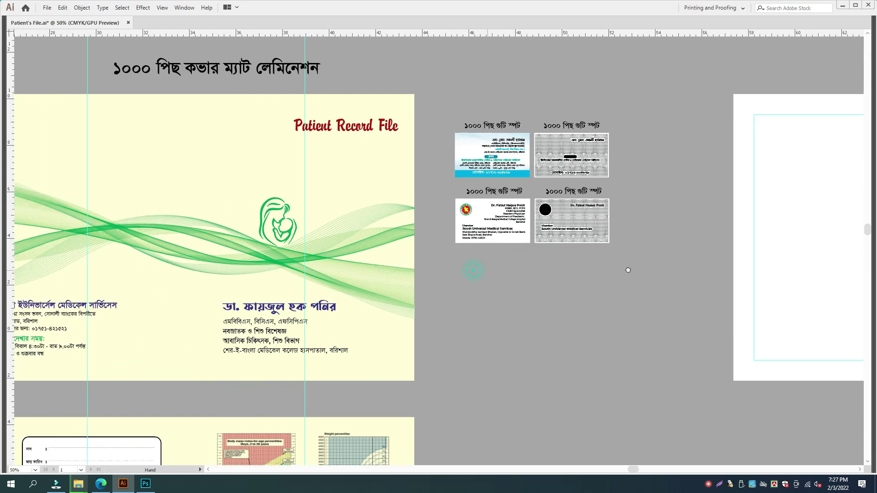
pyautogui.click(128, 329)
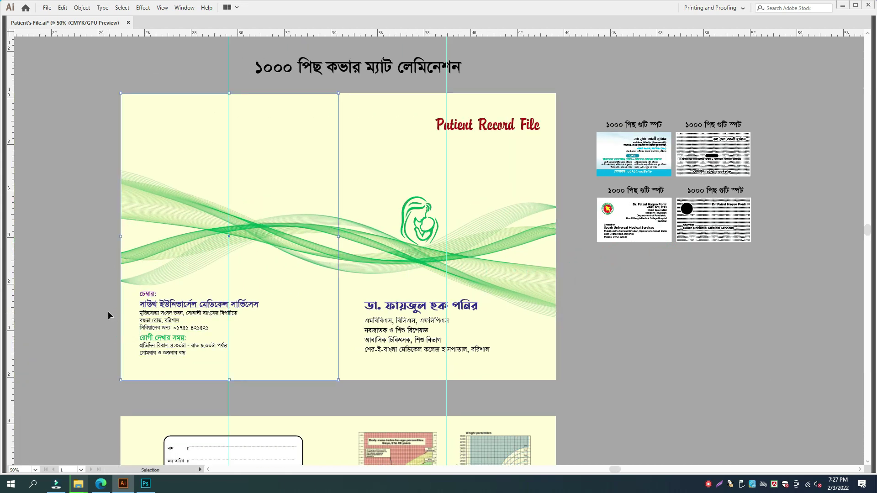
pyautogui.press('Delete')
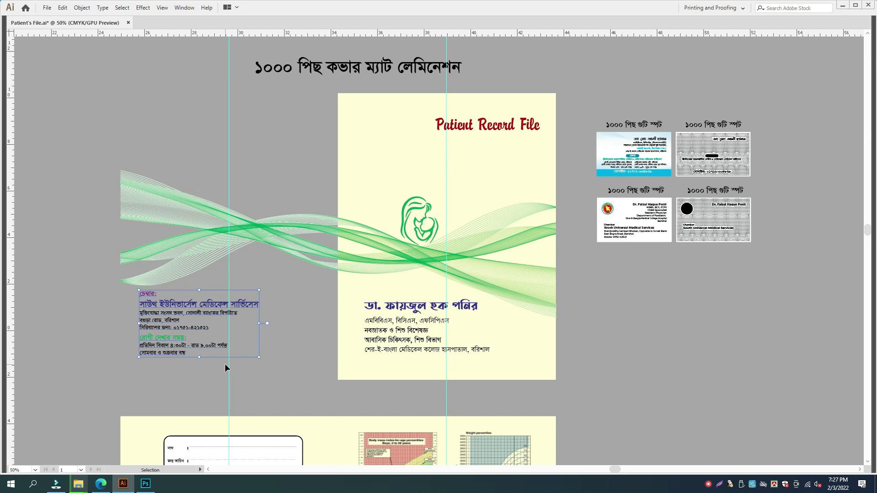
pyautogui.hotkey('ctrl', 'z')
pyautogui.moveTo(593, 298); pyautogui.dragTo(24, 330)
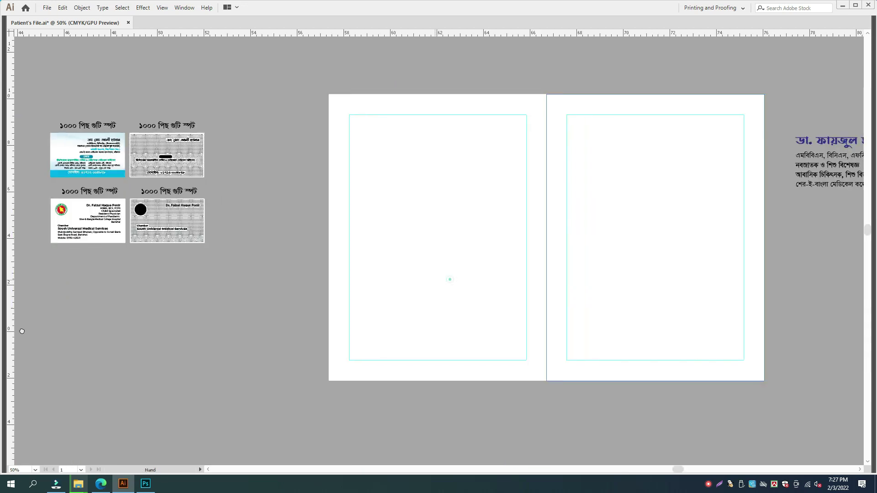
pyautogui.moveTo(708, 312); pyautogui.dragTo(154, 356)
pyautogui.hotkey('ctrl', 'v')
pyautogui.moveTo(430, 239); pyautogui.dragTo(703, 282)
# - Select the Patient Record File title on the old cover, undoing an accidental extra paste
pyautogui.moveTo(217, 300); pyautogui.dragTo(545, 299)
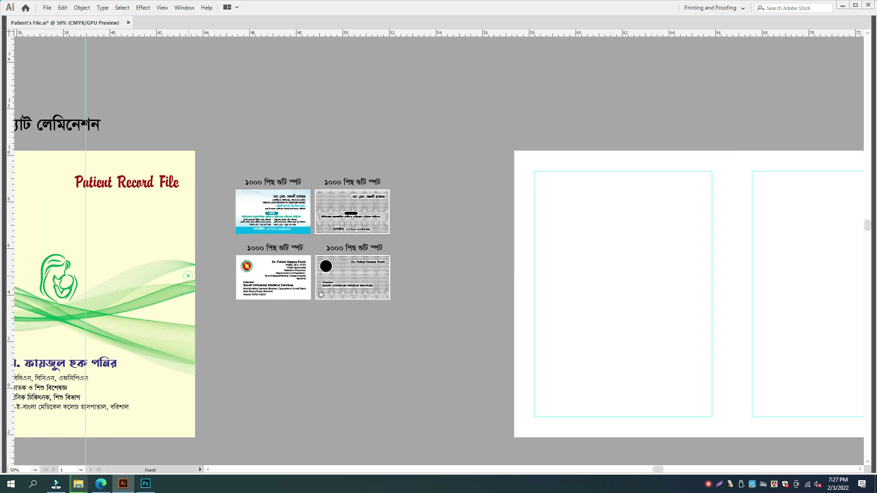
pyautogui.moveTo(188, 276); pyautogui.dragTo(312, 294)
pyautogui.click(286, 198)
pyautogui.moveTo(625, 183); pyautogui.dragTo(43, 199)
pyautogui.moveTo(538, 210); pyautogui.dragTo(113, 223)
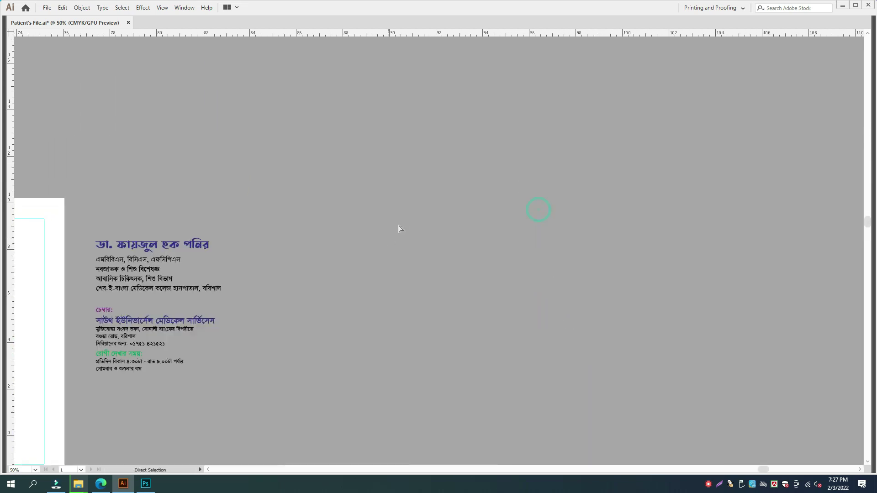
pyautogui.hotkey('ctrl', 'v')
pyautogui.hotkey('ctrl', 'z')
pyautogui.moveTo(267, 266); pyautogui.dragTo(563, 263)
pyautogui.moveTo(54, 231); pyautogui.dragTo(443, 224)
# - Cut the Patient Record File title and place it above the doctor's name
pyautogui.hotkey('ctrl', 'x')
pyautogui.moveTo(658, 196); pyautogui.dragTo(408, 201)
pyautogui.moveTo(624, 199); pyautogui.dragTo(348, 201)
pyautogui.hotkey('ctrl', 'v')
pyautogui.moveTo(452, 255); pyautogui.dragTo(487, 214)
pyautogui.moveTo(186, 211); pyautogui.dragTo(514, 150)
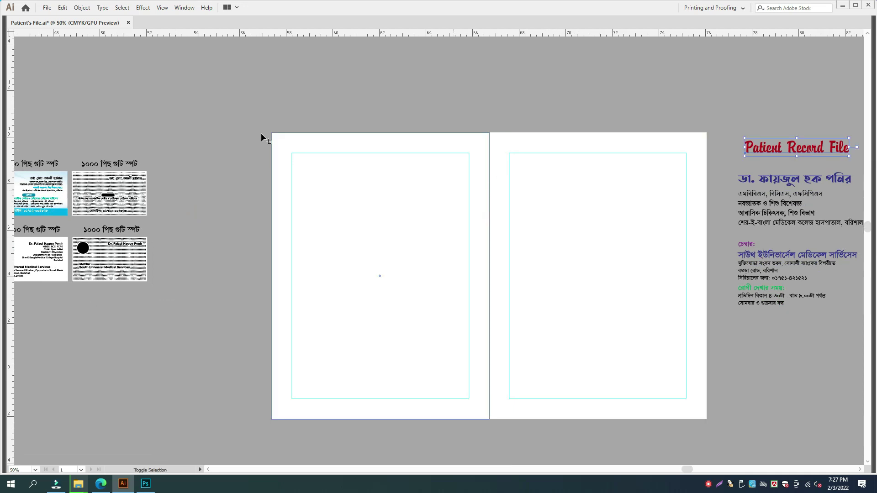
pyautogui.hotkey('shift', 'o')
# - Replace the spanning artboard with separate left and right page artboards, then minimize Illustrator
pyautogui.moveTo(273, 133); pyautogui.dragTo(708, 419)
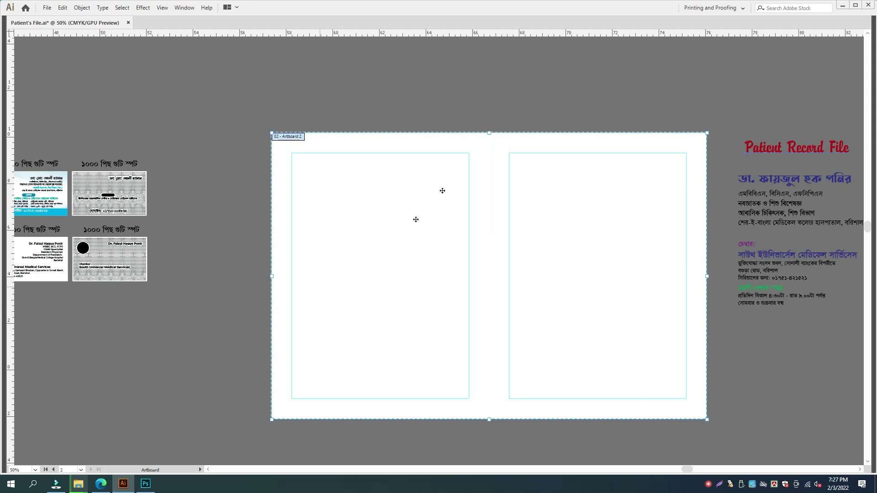
pyautogui.click(491, 133)
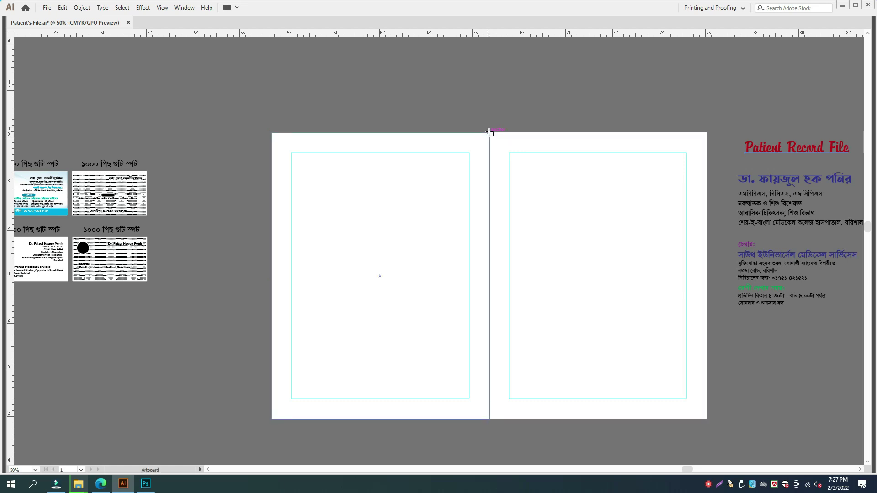
pyautogui.moveTo(491, 133); pyautogui.dragTo(708, 419)
pyautogui.moveTo(268, 133); pyautogui.dragTo(490, 420)
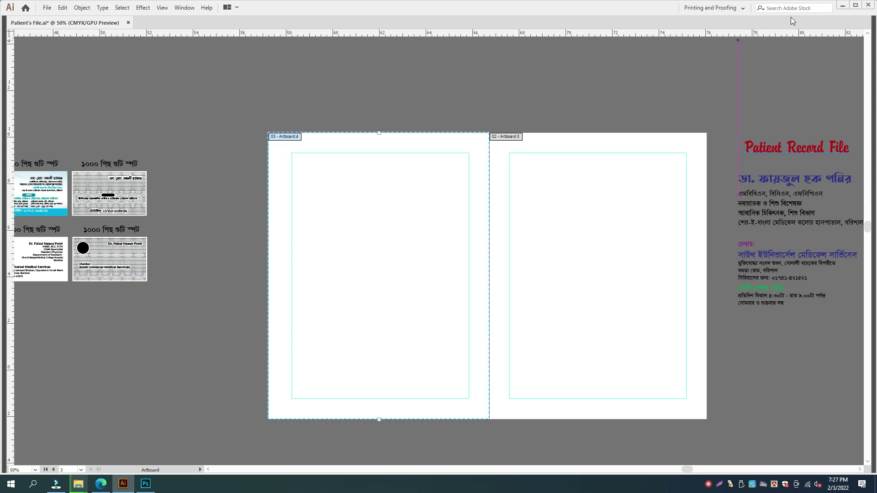
pyautogui.click(843, 7)
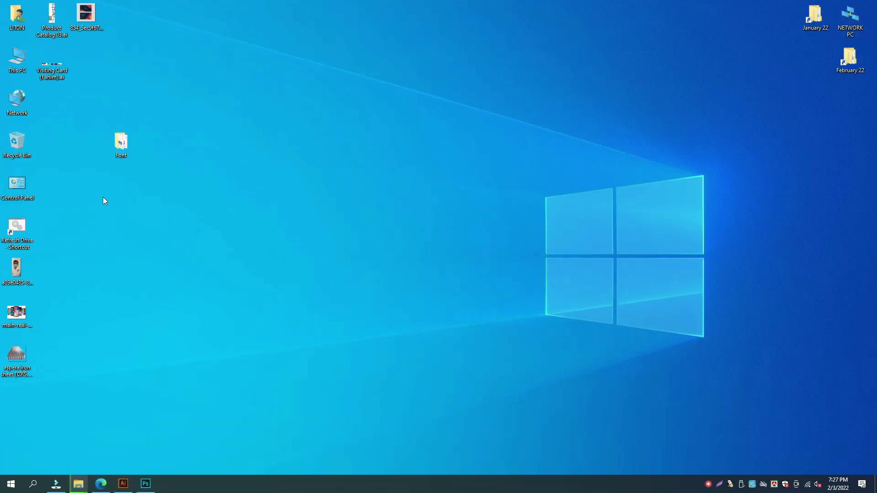
# - Check the file-move progress details in Filmora, then return to the Illustrator cover file
pyautogui.click(56, 484)
pyautogui.moveTo(78, 484)
pyautogui.click(227, 446)
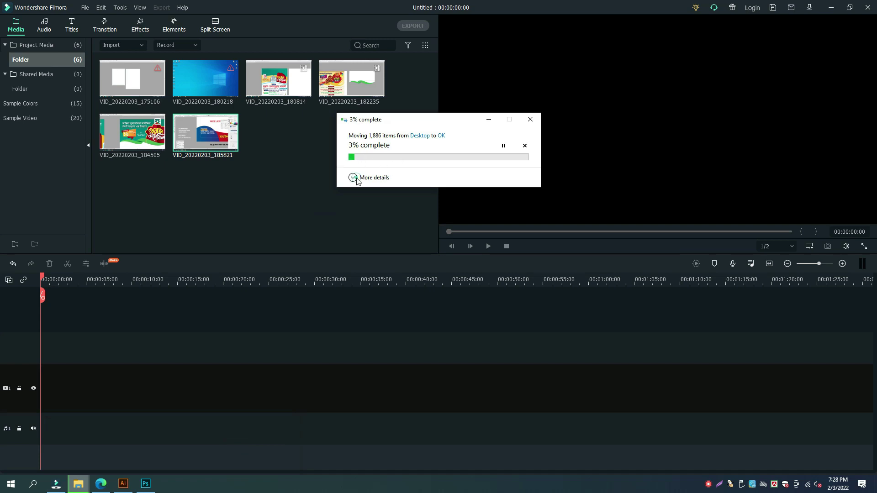
pyautogui.click(357, 178)
pyautogui.click(489, 119)
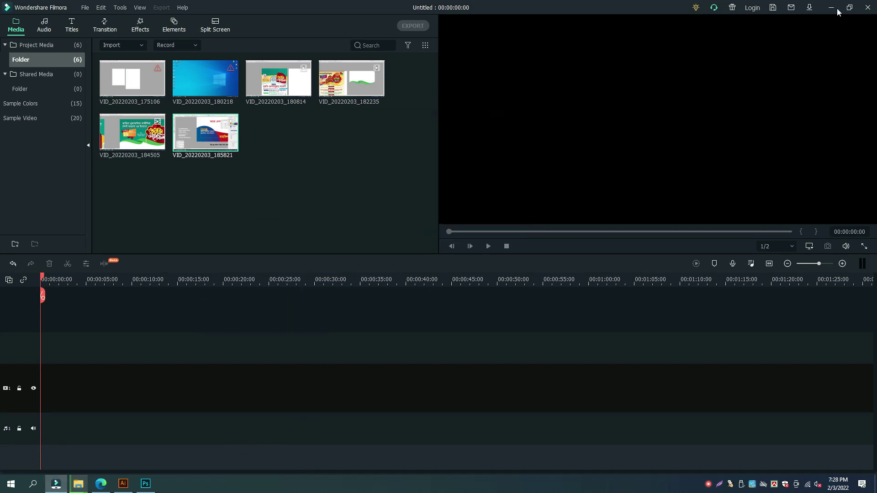
pyautogui.click(838, 10)
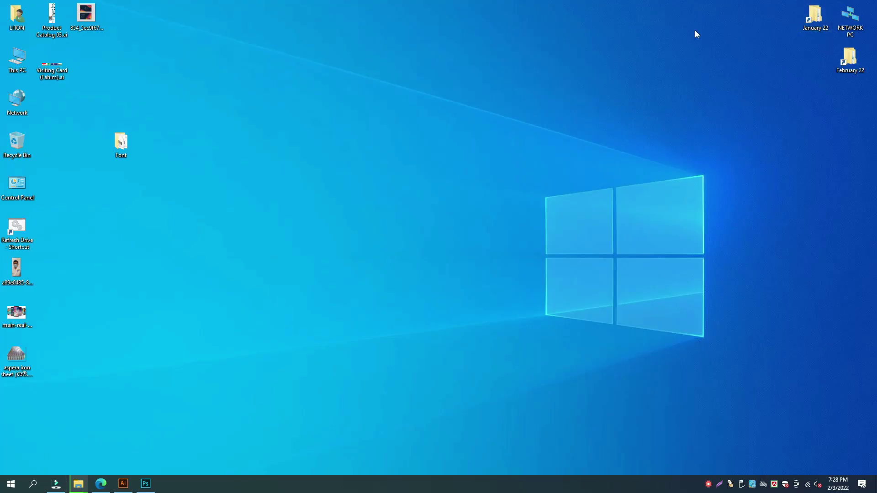
pyautogui.click(124, 485)
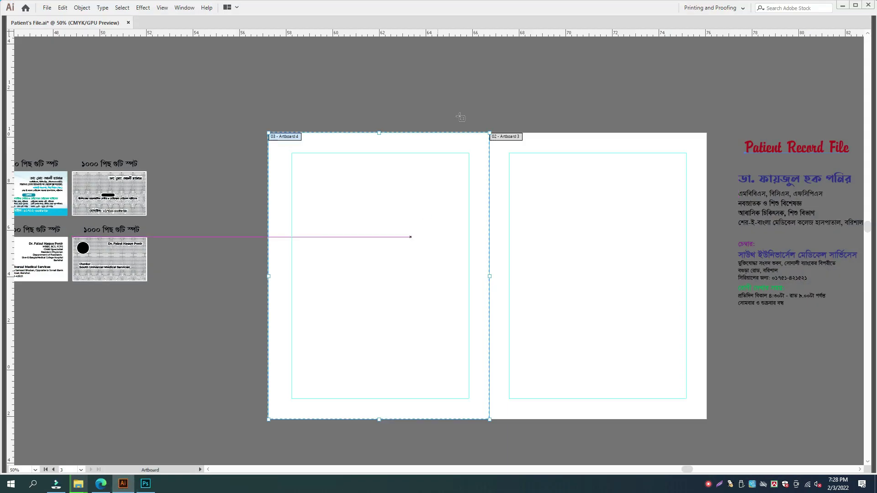
# - Exit artboard editing, zoom to 66.67%, and move the Patient Record File title up-left
pyautogui.press('Escape')
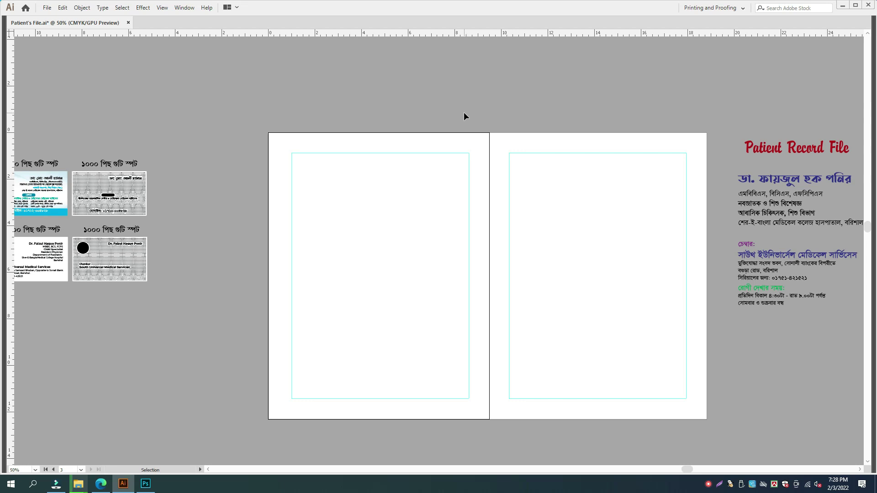
pyautogui.hscroll(2, 484, 113)
pyautogui.moveTo(494, 114); pyautogui.dragTo(411, 129)
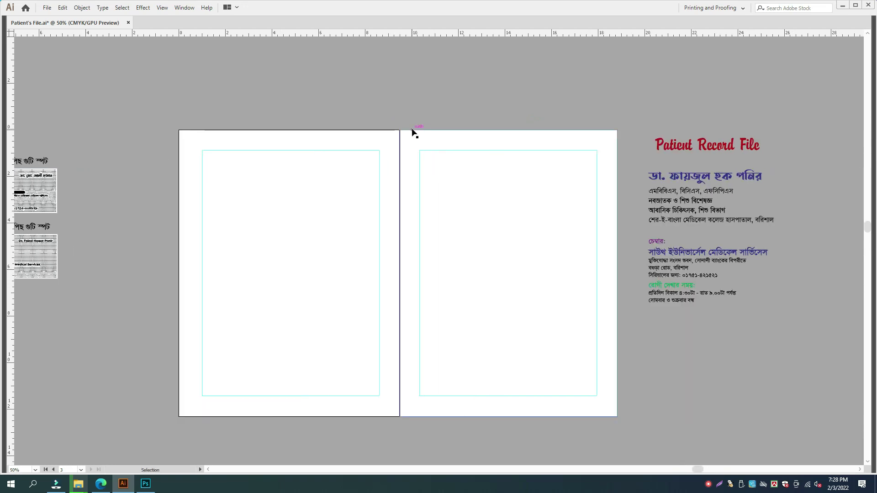
pyautogui.moveTo(412, 128); pyautogui.dragTo(396, 129)
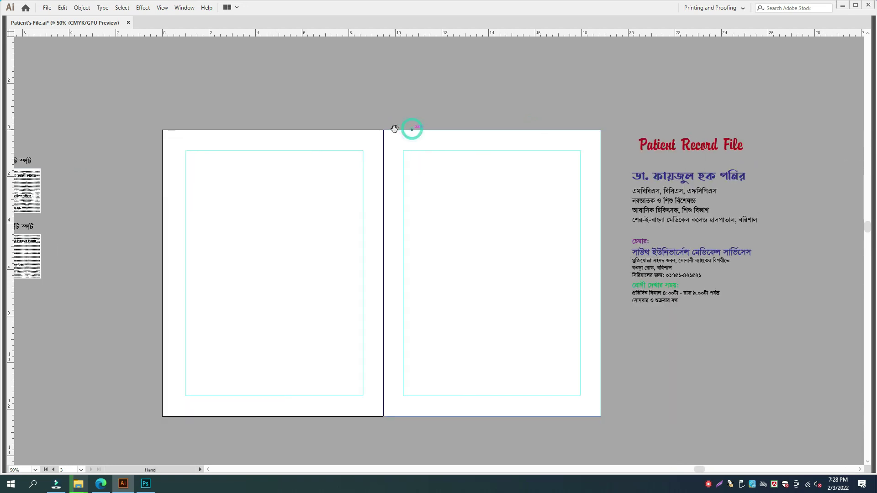
pyautogui.hotkey('ctrl', '+')
pyautogui.moveTo(583, 169); pyautogui.dragTo(326, 217)
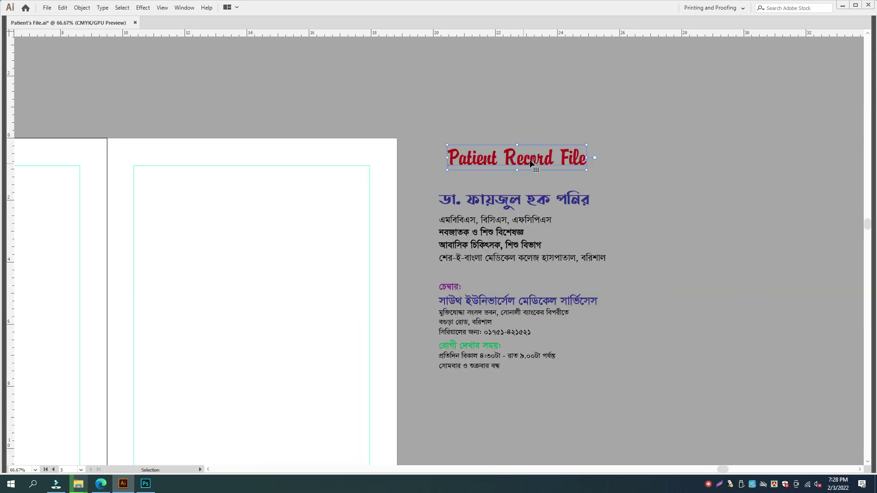
pyautogui.moveTo(530, 160); pyautogui.dragTo(515, 120)
# - Set the doctor's name heading to the Sutonny font in the Character panel
pyautogui.click(492, 199)
pyautogui.press('Tab')
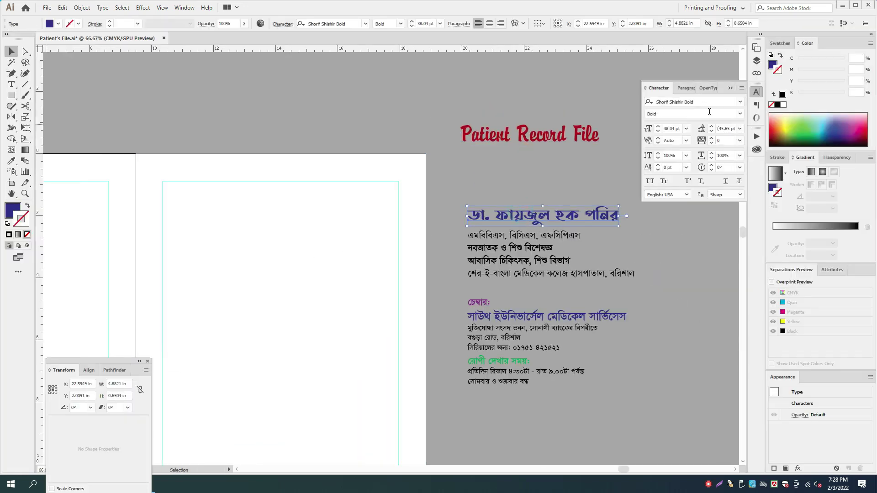
pyautogui.click(703, 108)
pyautogui.moveTo(115, 362); pyautogui.dragTo(113, 322)
pyautogui.click(700, 102)
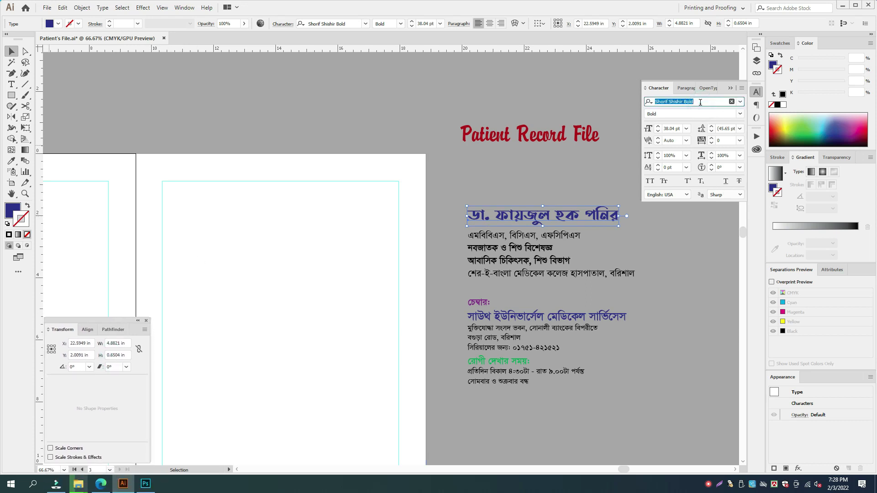
pyautogui.write('Suton')
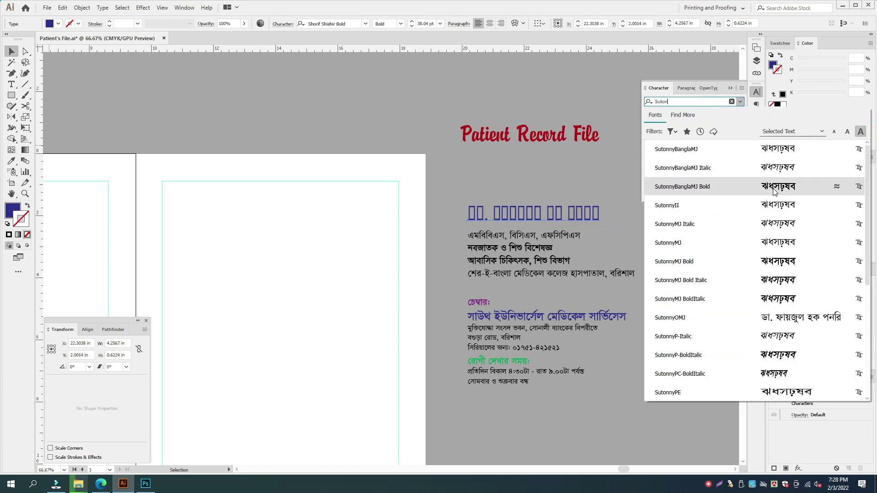
pyautogui.click(773, 189)
# - Duplicate the credentials text block and retype it as the doctor's name in Bengali
pyautogui.moveTo(558, 214); pyautogui.dragTo(554, 175)
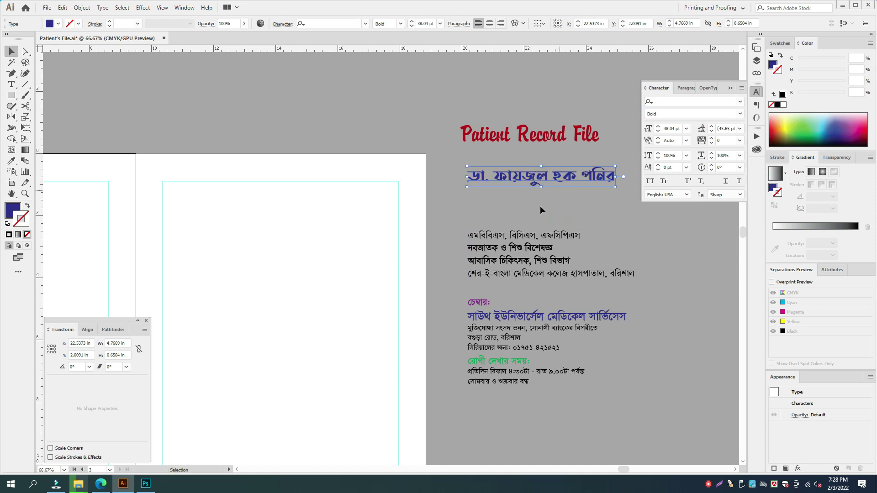
pyautogui.moveTo(528, 239); pyautogui.dragTo(526, 209)
pyautogui.doubleClick(526, 206)
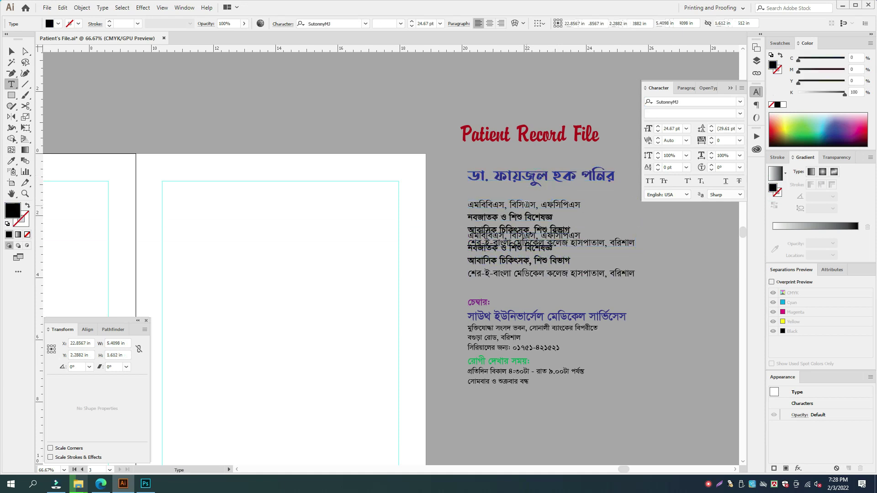
pyautogui.hotkey('ctrl', 'a')
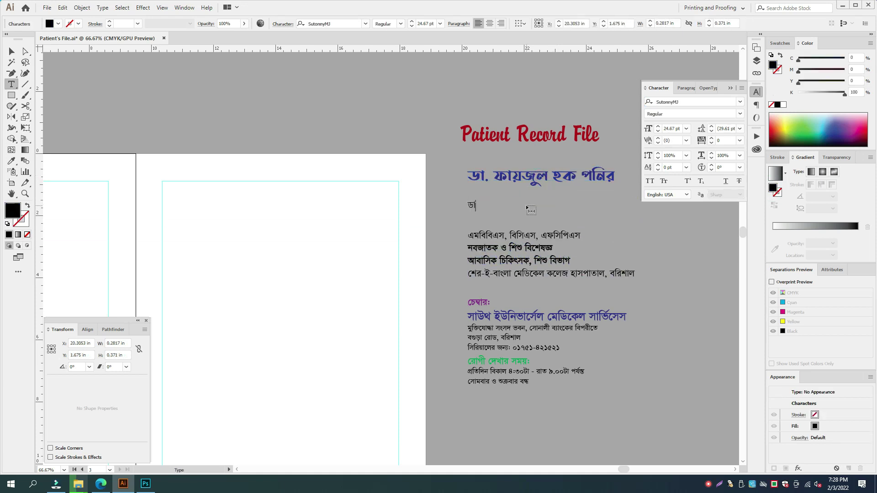
pyautogui.press('Escape')
pyautogui.moveTo(541, 205); pyautogui.dragTo(623, 213)
pyautogui.hotkey('ctrl', 'z')
pyautogui.click(672, 236)
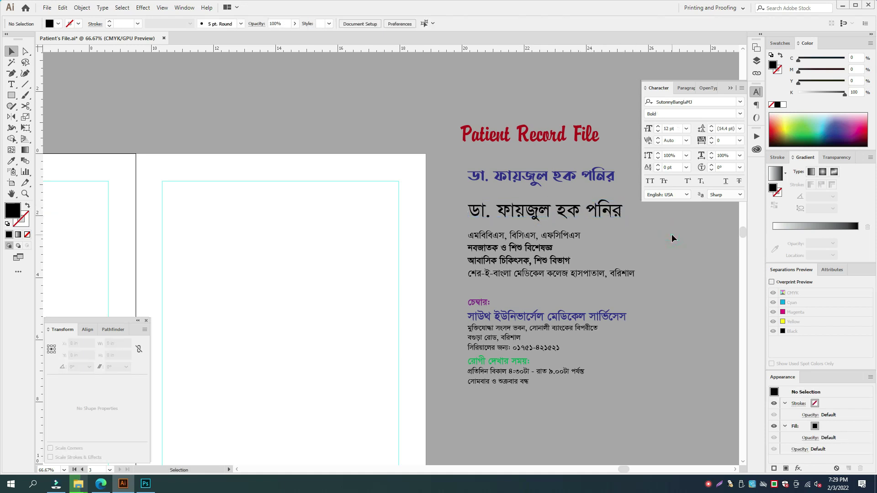
# - Give the black name a new font style, stretch it wider, and delete the old blue name
pyautogui.click(598, 207)
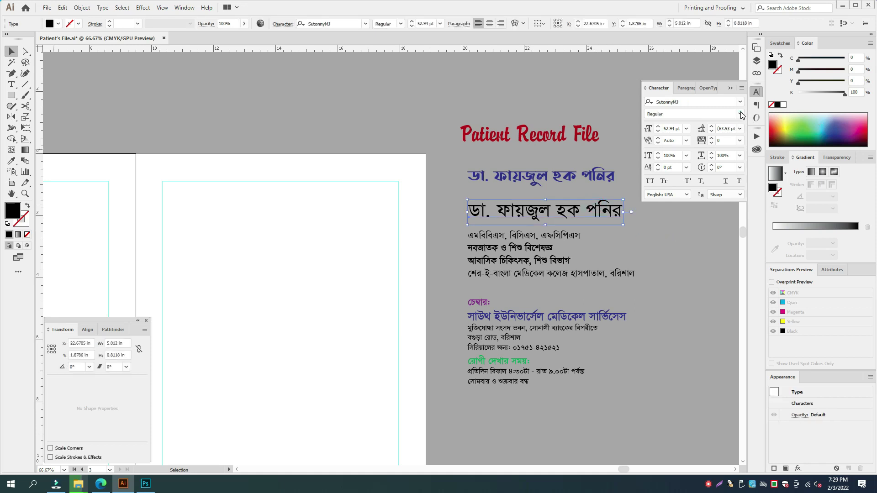
pyautogui.click(740, 114)
pyautogui.click(669, 145)
pyautogui.press('Tab')
pyautogui.moveTo(594, 198); pyautogui.dragTo(637, 196)
pyautogui.click(553, 162)
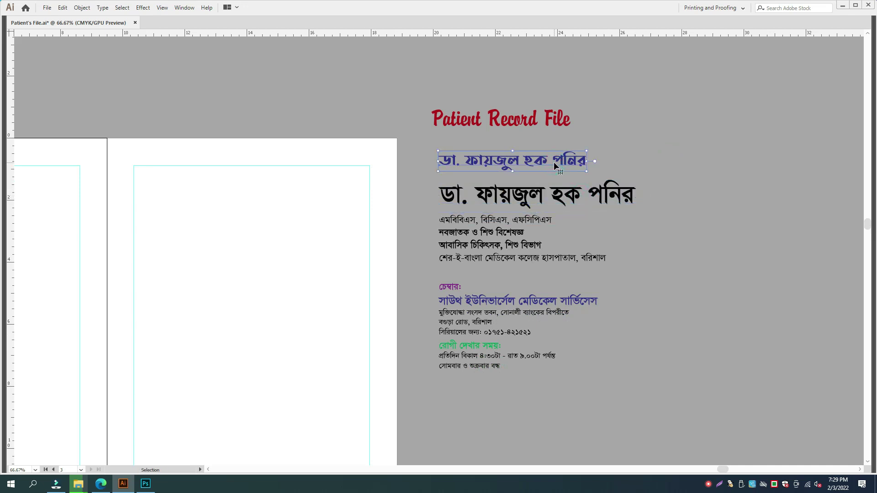
pyautogui.press('Delete')
pyautogui.click(579, 175)
# - Open freepik.com in a new browser tab
pyautogui.press('space')
pyautogui.moveTo(530, 215); pyautogui.dragTo(636, 212)
pyautogui.moveTo(568, 207); pyautogui.dragTo(617, 215)
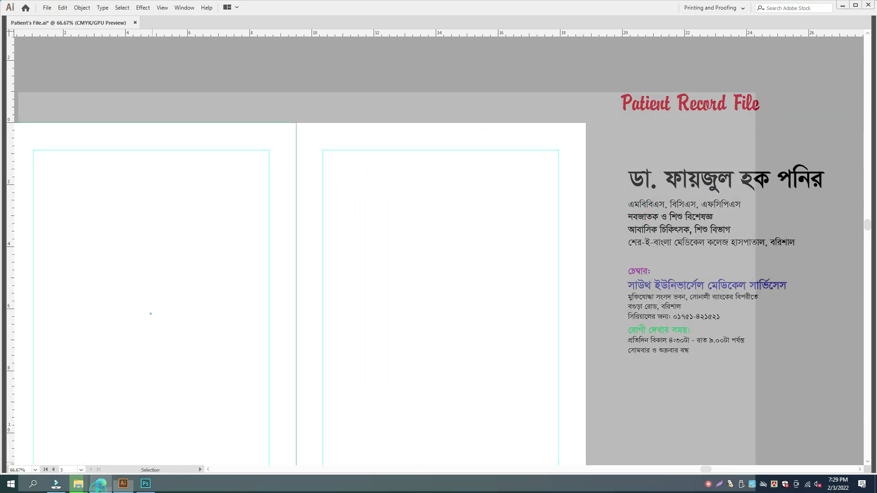
pyautogui.click(100, 491)
pyautogui.click(137, 7)
pyautogui.write('fre')
pyautogui.press('Return')
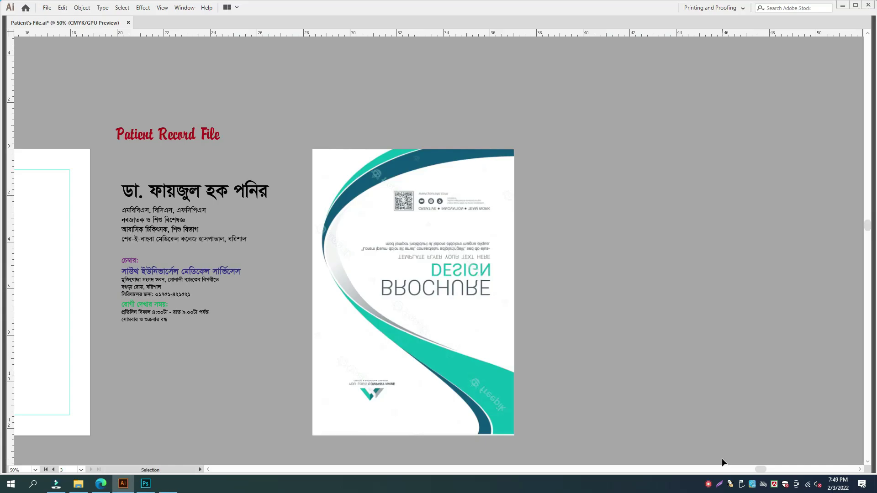
pyautogui.hotkey('ctrl', '+')
pyautogui.hotkey('ctrl', '+')
pyautogui.hotkey('ctrl', '+')
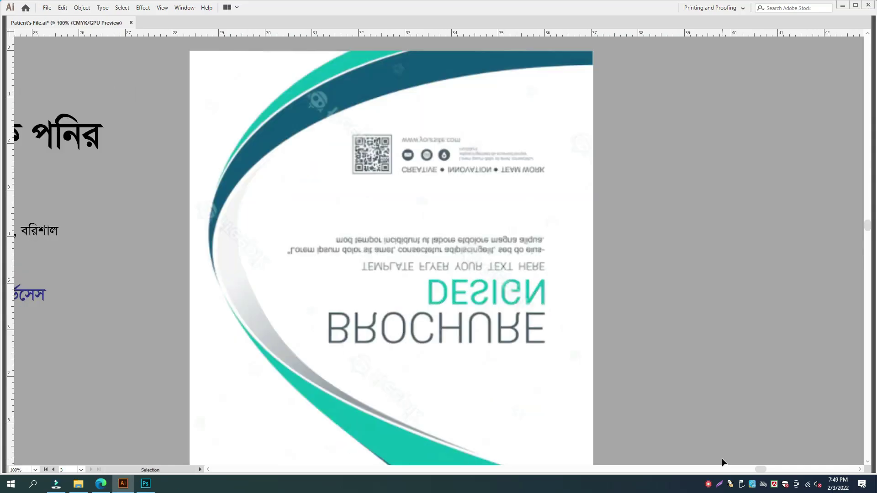
# - Place the outline's anchor at the dark blue swoosh's lower-left end
pyautogui.press('space')
pyautogui.moveTo(578, 309); pyautogui.dragTo(589, 464)
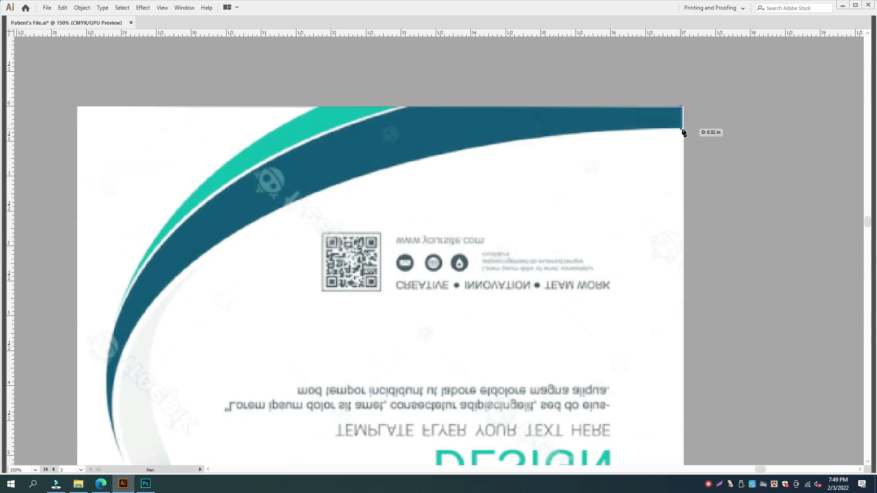
pyautogui.press('space')
pyautogui.moveTo(327, 273); pyautogui.dragTo(378, 129)
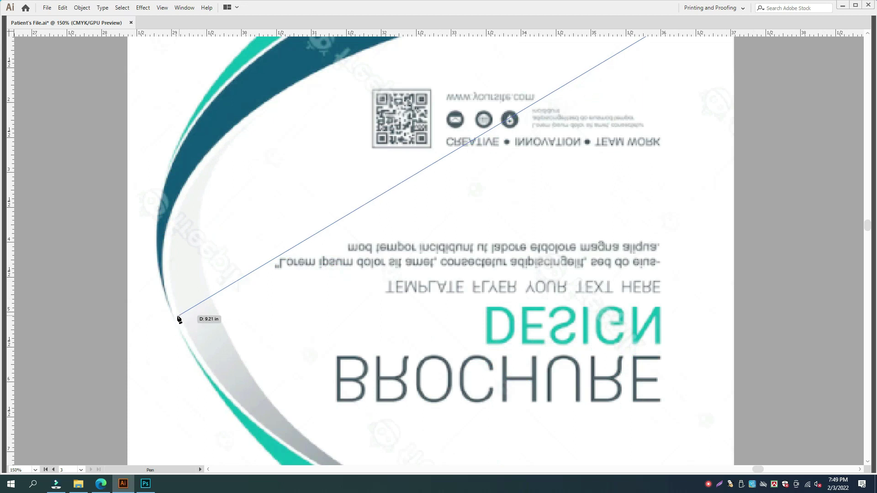
pyautogui.click(172, 317)
pyautogui.press('space')
pyautogui.moveTo(186, 247); pyautogui.dragTo(177, 314)
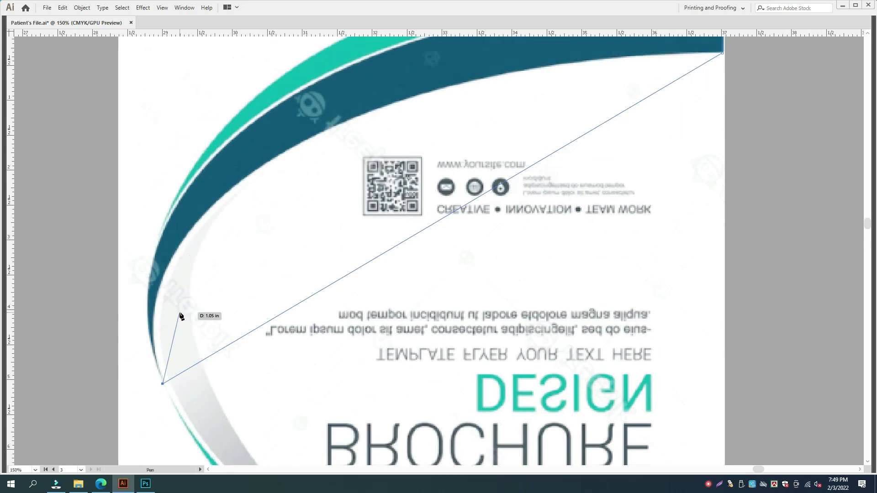
pyautogui.press('Tab')
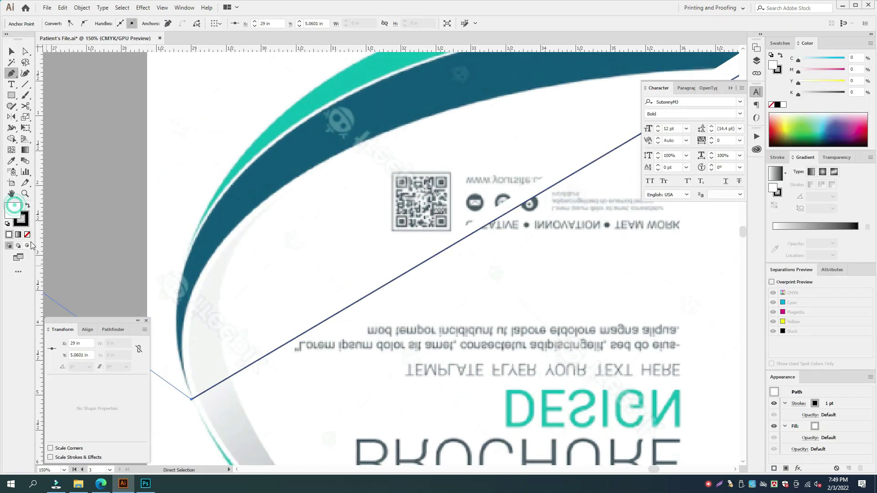
pyautogui.press('Tab')
pyautogui.press('space')
pyautogui.moveTo(294, 231); pyautogui.dragTo(415, 341)
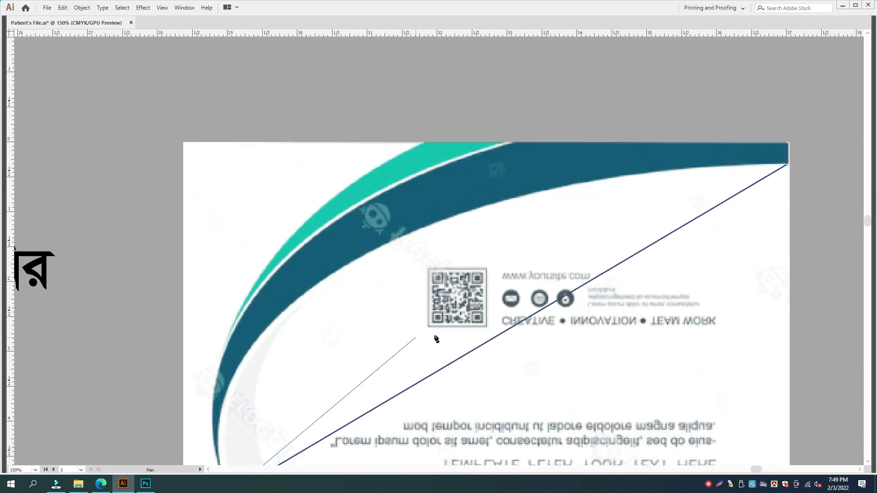
# - Bend the long diagonal segment into a curve following the swoosh's inner edge
pyautogui.press('a')
pyautogui.moveTo(493, 339); pyautogui.dragTo(424, 264)
pyautogui.hotkey('ctrl', 'z')
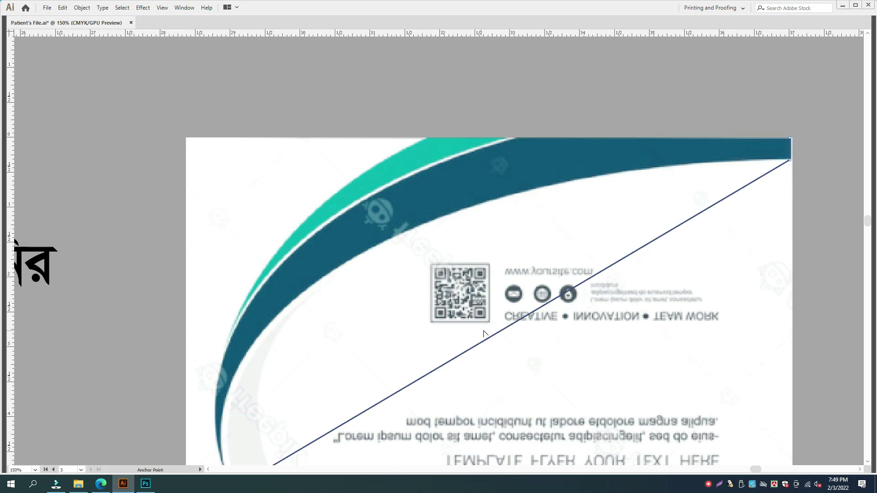
pyautogui.moveTo(503, 333); pyautogui.dragTo(408, 241)
pyautogui.moveTo(293, 277); pyautogui.dragTo(230, 217)
pyautogui.moveTo(461, 133); pyautogui.dragTo(388, 211)
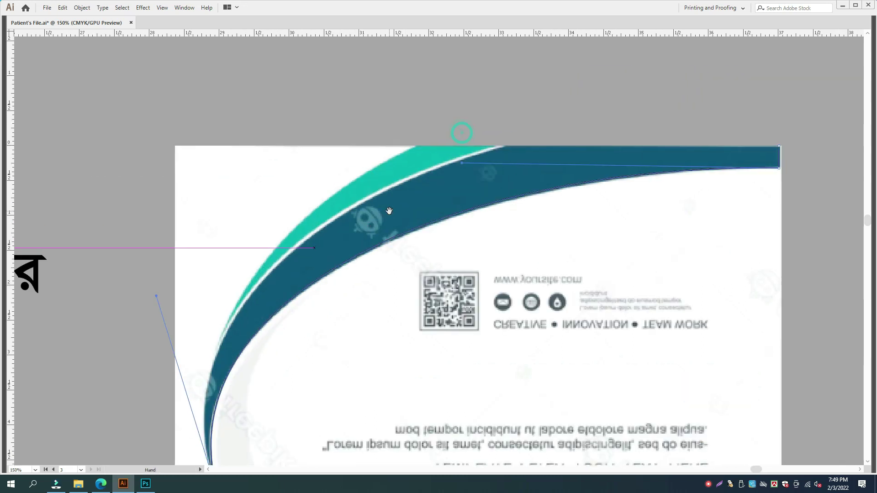
pyautogui.moveTo(463, 163); pyautogui.dragTo(470, 164)
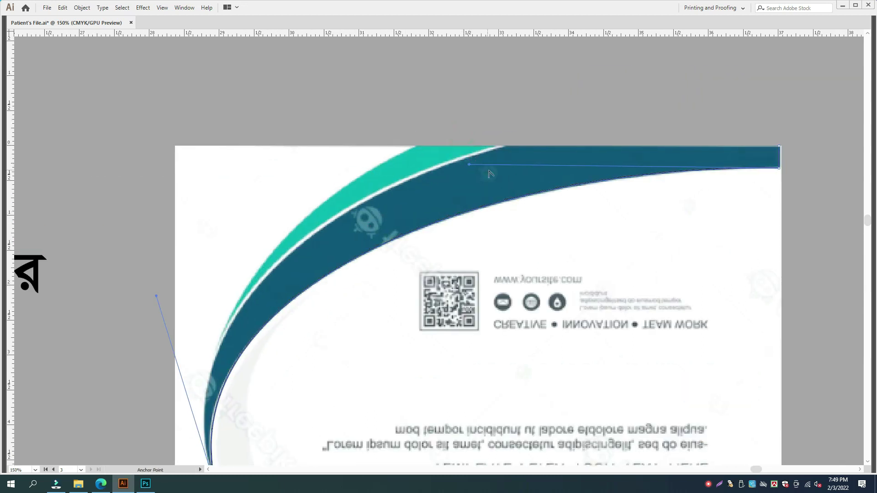
# - Close the outline at the lower-left anchor and curve the closing segment along the outer edge
pyautogui.click(780, 147)
pyautogui.scroll(-3, 264, 384)
pyautogui.hscroll(-1, 264, 384)
pyautogui.click(262, 379)
pyautogui.hotkey('shift', 'c')
pyautogui.moveTo(503, 235); pyautogui.dragTo(496, 314)
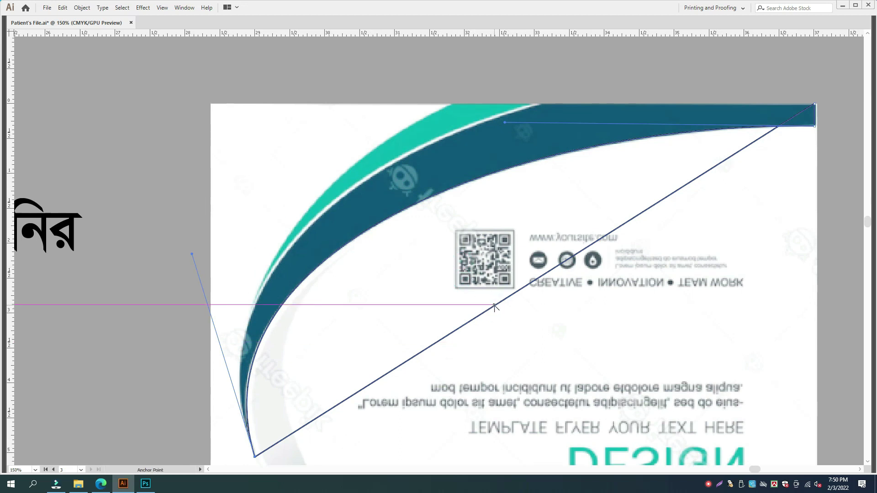
pyautogui.moveTo(500, 308); pyautogui.dragTo(314, 282)
pyautogui.moveTo(291, 145); pyautogui.dragTo(164, 215)
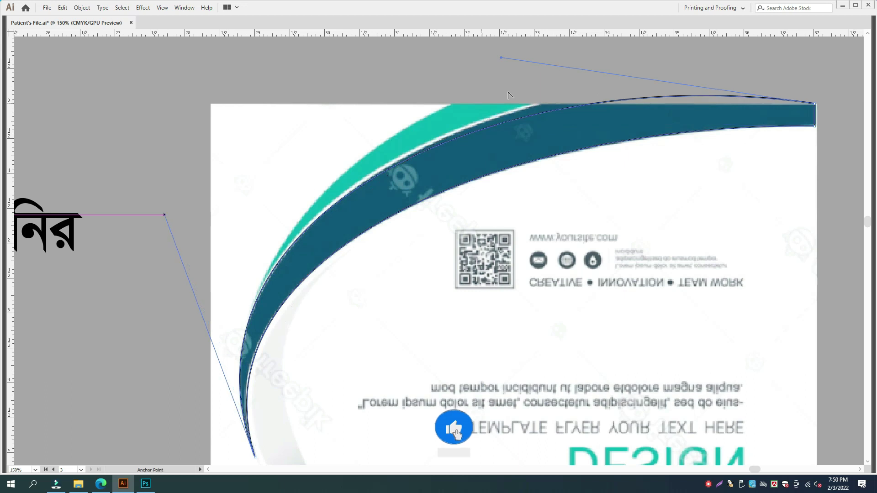
# - Reshape the top of the outer curve and raise the top-right anchor slightly
pyautogui.moveTo(529, 100); pyautogui.dragTo(512, 163)
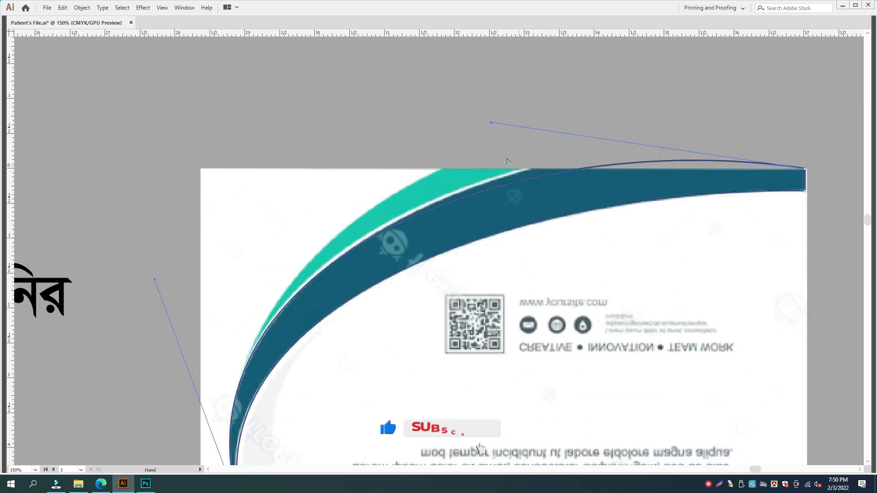
pyautogui.moveTo(491, 123); pyautogui.dragTo(530, 92)
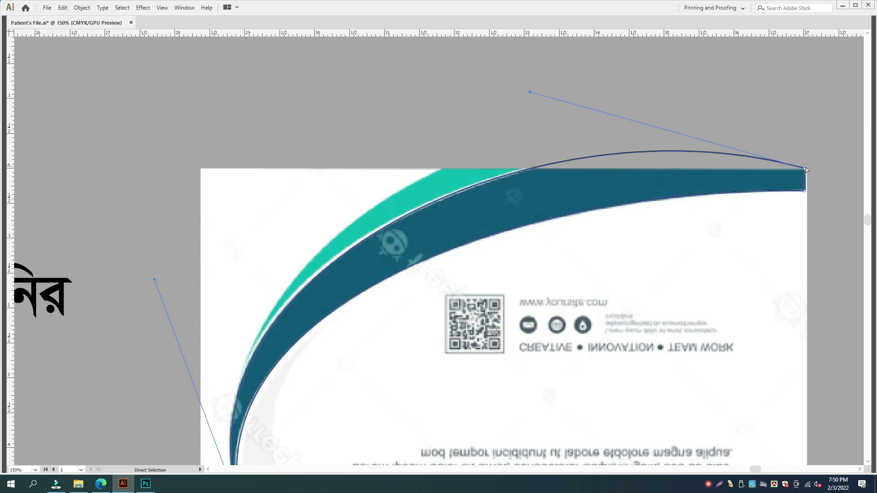
pyautogui.moveTo(805, 169); pyautogui.dragTo(805, 154)
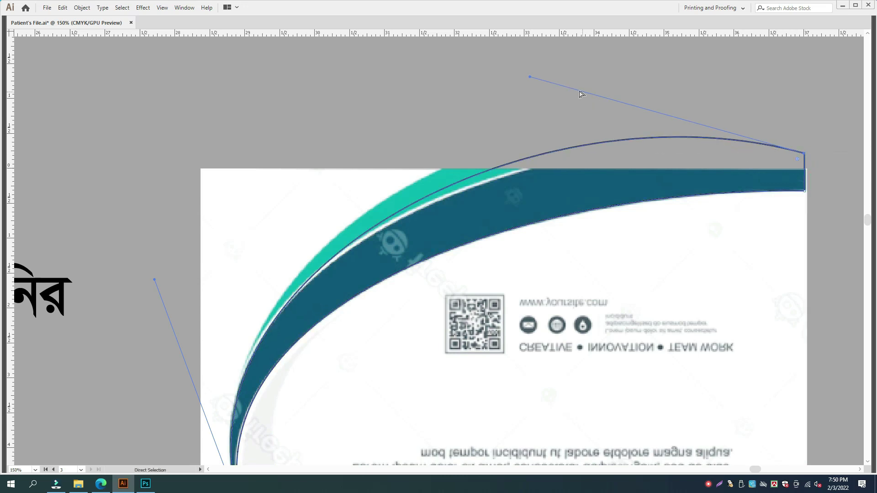
pyautogui.moveTo(530, 79); pyautogui.dragTo(564, 93)
pyautogui.press('space')
pyautogui.moveTo(250, 281); pyautogui.dragTo(297, 201)
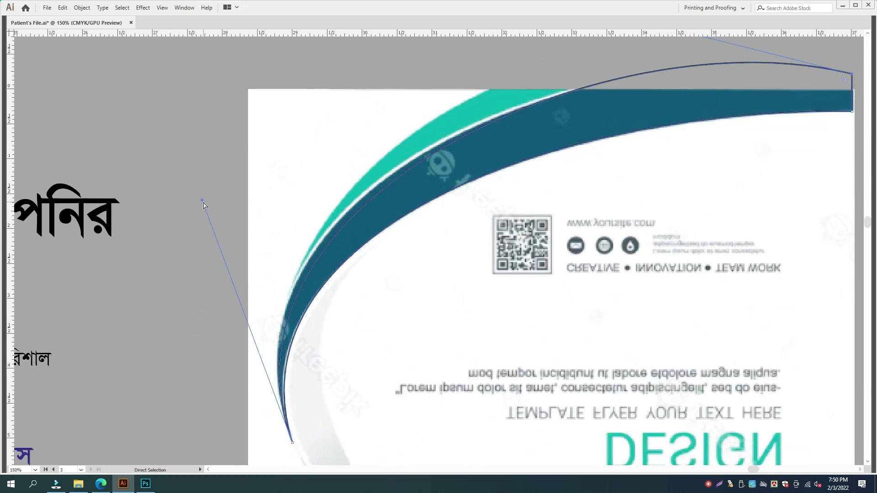
pyautogui.moveTo(202, 201); pyautogui.dragTo(185, 202)
# - Fine-tune the outer curve's handles until the outline hugs the swoosh, then deselect it
pyautogui.press('space')
pyautogui.moveTo(570, 106); pyautogui.dragTo(546, 167)
pyautogui.moveTo(586, 74); pyautogui.dragTo(584, 74)
pyautogui.moveTo(581, 76); pyautogui.dragTo(582, 78)
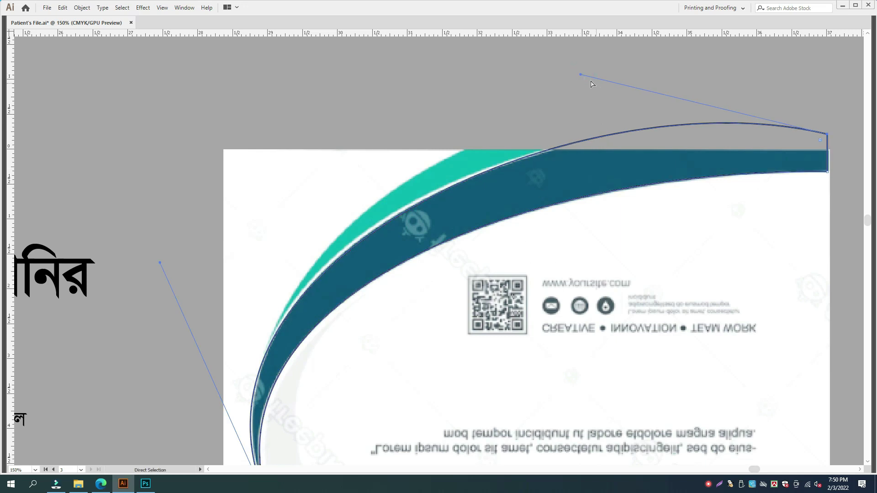
pyautogui.moveTo(582, 76); pyautogui.dragTo(593, 78)
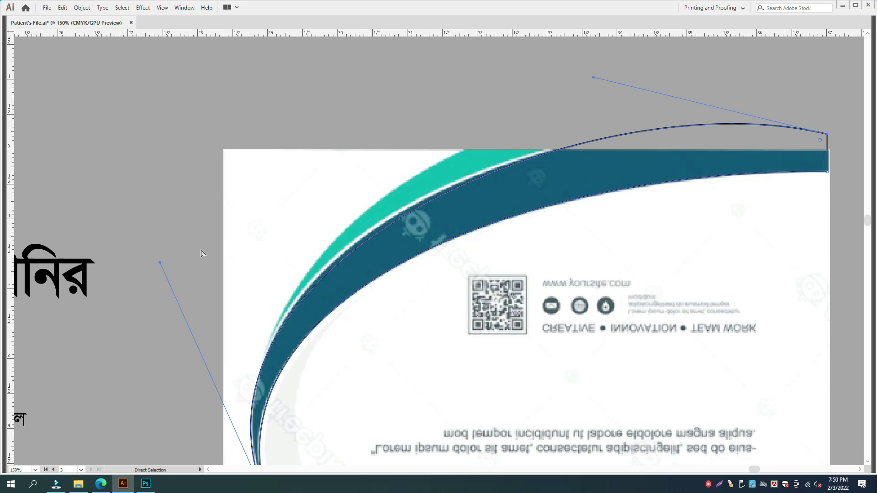
pyautogui.scroll(-2, 173, 226)
pyautogui.moveTo(177, 216); pyautogui.dragTo(176, 203)
pyautogui.scroll(3, 372, 221)
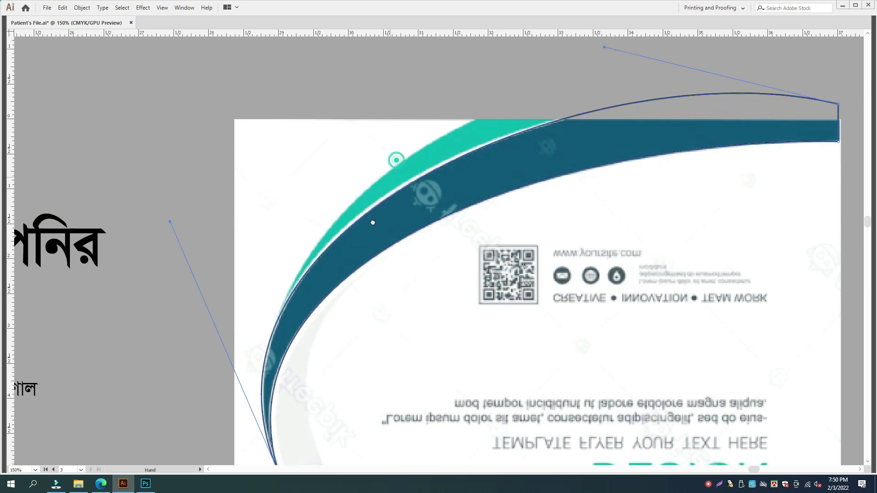
pyautogui.moveTo(587, 93); pyautogui.dragTo(588, 95)
pyautogui.press('space')
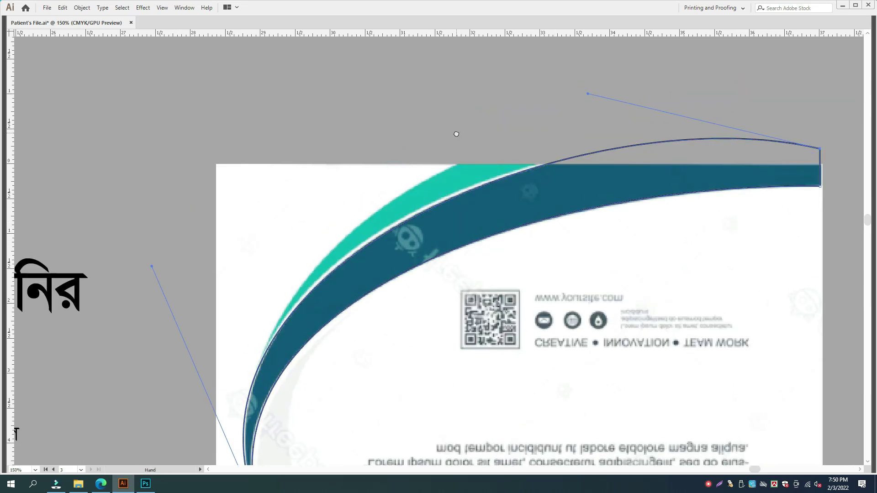
pyautogui.click(457, 136)
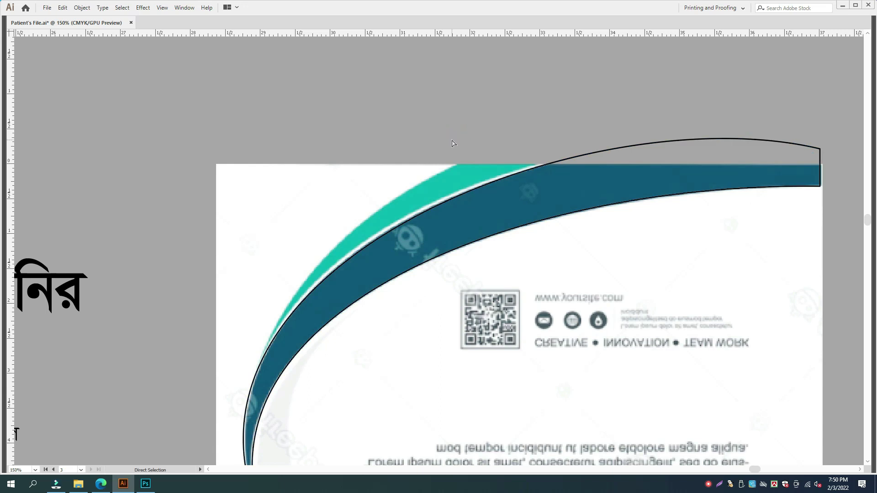
# - Draw the teal swoosh's anchors at its top, the page edge and lower tip, curving the inner edge
pyautogui.press('p')
pyautogui.click(538, 164)
pyautogui.click(457, 163)
pyautogui.click(265, 356)
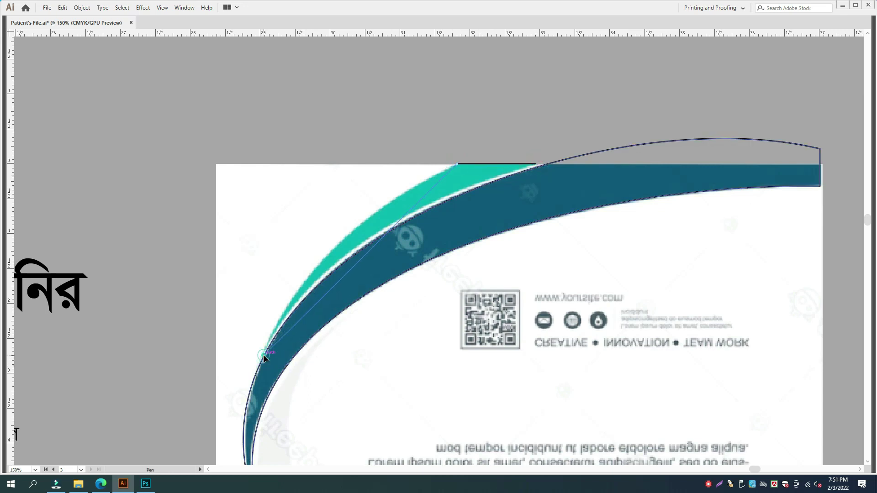
pyautogui.hotkey('shift', 'c')
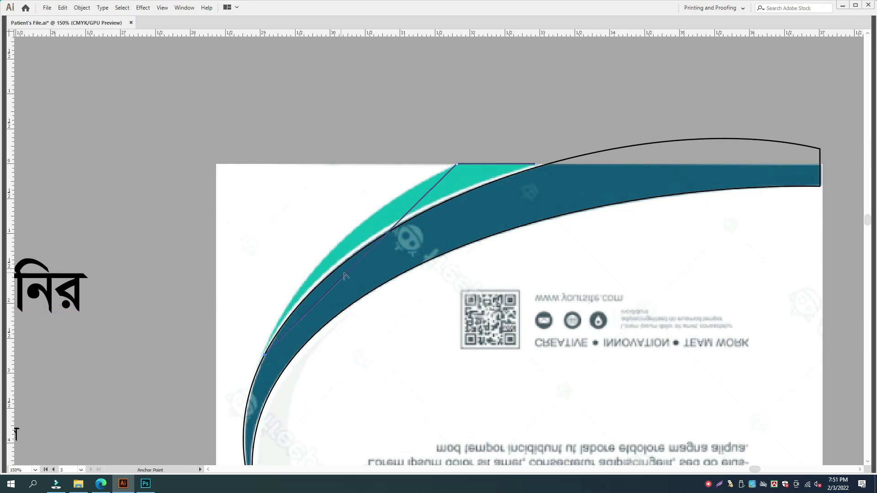
pyautogui.moveTo(349, 272); pyautogui.dragTo(330, 252)
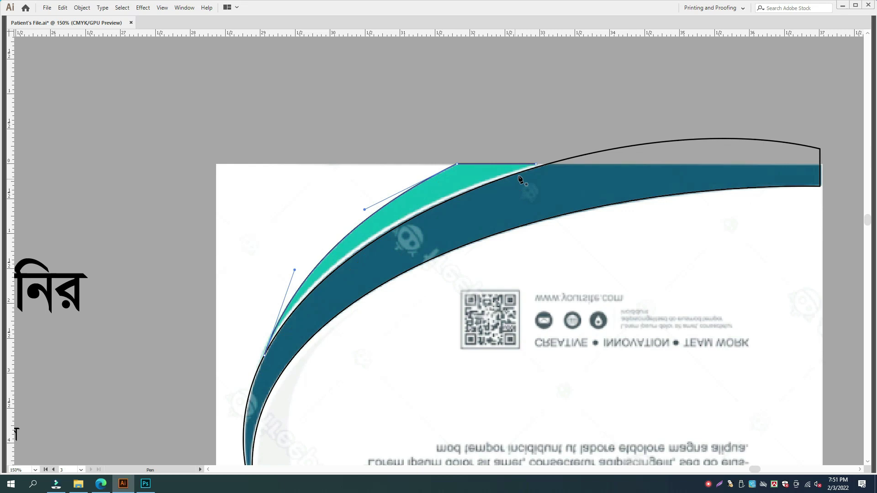
# - Close the teal path, curve its outer arc, and refine the bottom anchor and handles zoomed in
pyautogui.click(535, 164)
pyautogui.click(265, 355)
pyautogui.moveTo(360, 290); pyautogui.dragTo(354, 249)
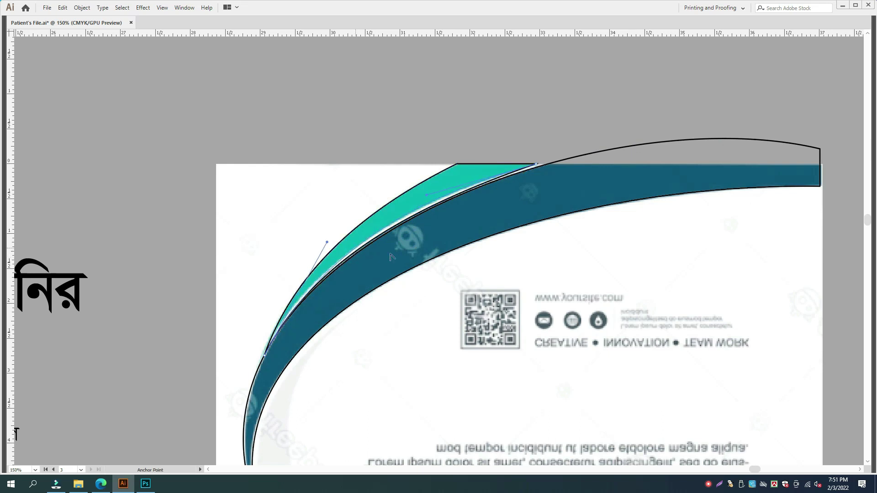
pyautogui.hotkey('ctrl', '=')
pyautogui.hotkey('ctrl', '=')
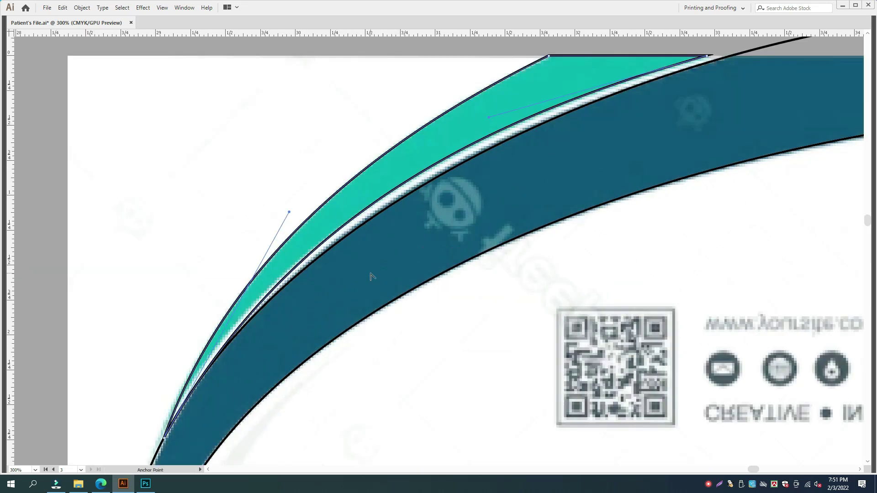
pyautogui.moveTo(362, 286); pyautogui.dragTo(469, 223)
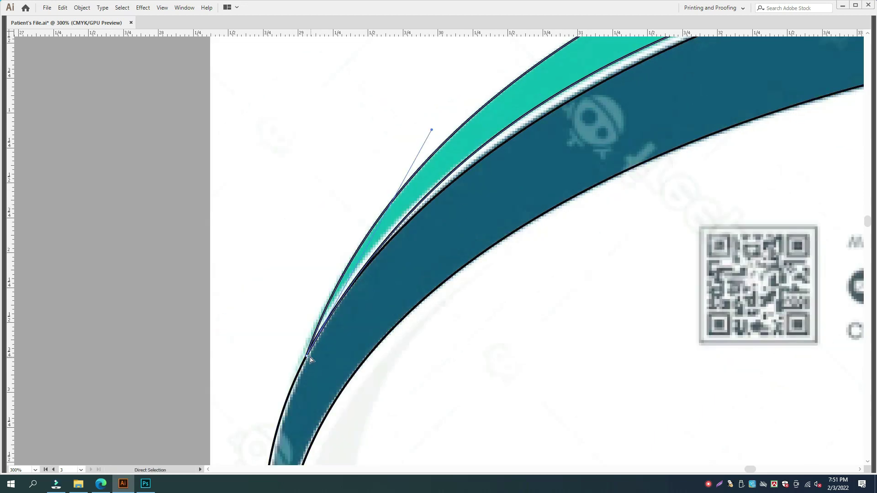
pyautogui.moveTo(304, 359); pyautogui.dragTo(301, 356)
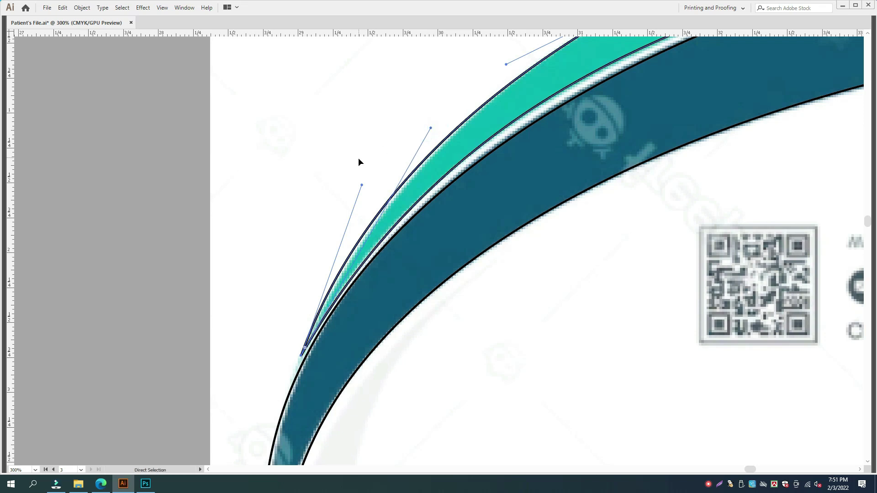
pyautogui.moveTo(362, 187); pyautogui.dragTo(375, 181)
# - Bring the whole cover back into view and deselect the teal outline
pyautogui.press('v')
pyautogui.scroll(-3, 519, 133)
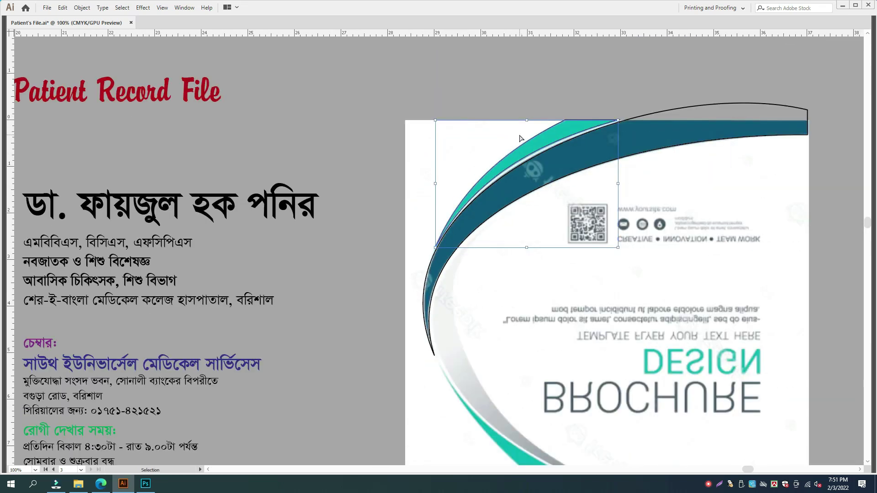
pyautogui.moveTo(513, 149); pyautogui.dragTo(430, 201)
pyautogui.click(556, 229)
# - Trim the outline part above the page's top edge with a cutting line, then delete the line
pyautogui.moveTo(570, 240); pyautogui.dragTo(523, 248)
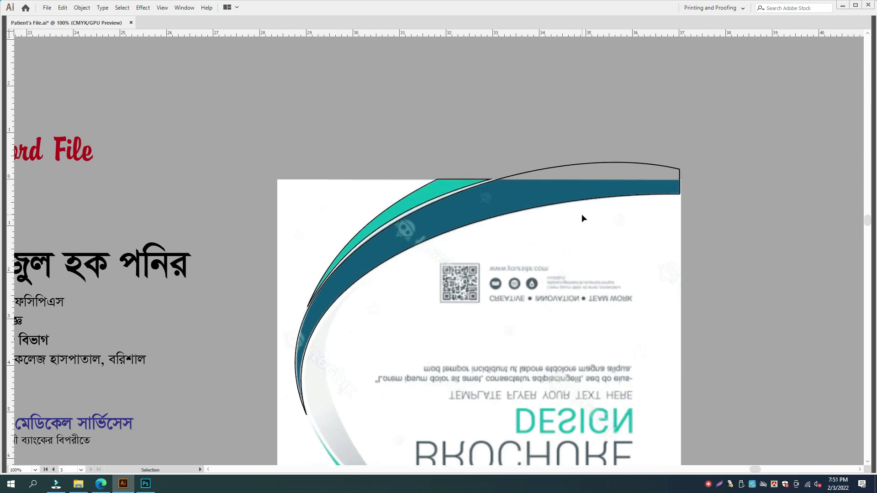
pyautogui.moveTo(277, 179)
pyautogui.mouseDown()
pyautogui.moveTo(750, 180)
pyautogui.moveTo(610, 170)
pyautogui.mouseUp()
pyautogui.press('v')
pyautogui.hotkey('shift', 'm')
pyautogui.keyDown('alt'); pyautogui.click(568, 166); pyautogui.keyUp('alt')
pyautogui.press('v')
pyautogui.moveTo(750, 221); pyautogui.dragTo(717, 165)
pyautogui.press('Delete')
# - Deselect the curved shapes and place a curved Pen anchor along the lower teal swoosh
pyautogui.moveTo(681, 232); pyautogui.dragTo(399, 182)
pyautogui.press('Tab')
pyautogui.press('Tab')
pyautogui.press('space')
pyautogui.moveTo(410, 327); pyautogui.dragTo(396, 192)
pyautogui.moveTo(387, 239); pyautogui.dragTo(350, 175)
pyautogui.moveTo(374, 247); pyautogui.dragTo(358, 192)
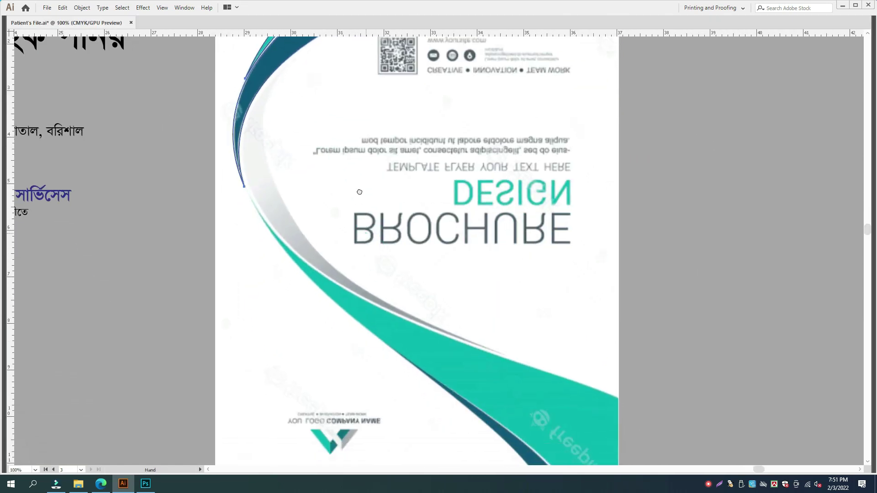
pyautogui.moveTo(373, 263); pyautogui.dragTo(364, 207)
pyautogui.click(365, 207)
pyautogui.press('p')
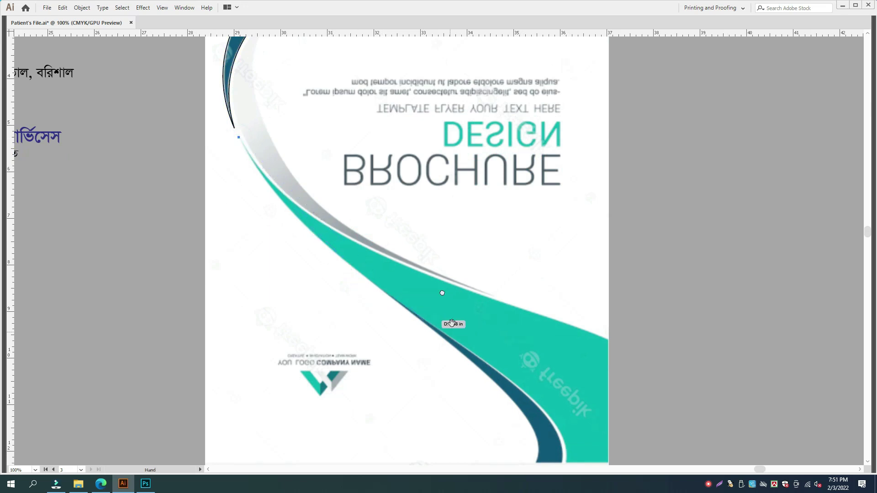
pyautogui.press('space')
pyautogui.moveTo(451, 324); pyautogui.dragTo(403, 206)
pyautogui.moveTo(332, 169); pyautogui.dragTo(459, 259)
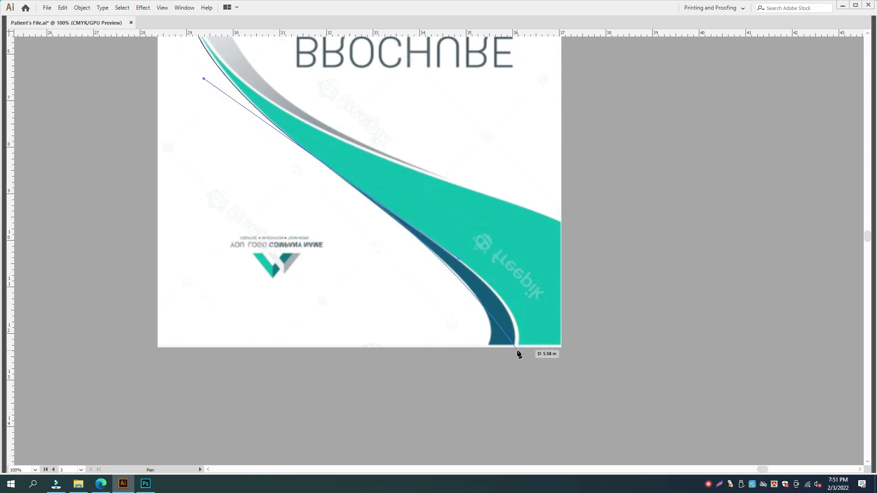
# - Add corner anchors at the page bottom and bottom-right, run up the right edge, and close the outline
pyautogui.moveTo(518, 344); pyautogui.dragTo(520, 402)
pyautogui.click(518, 344)
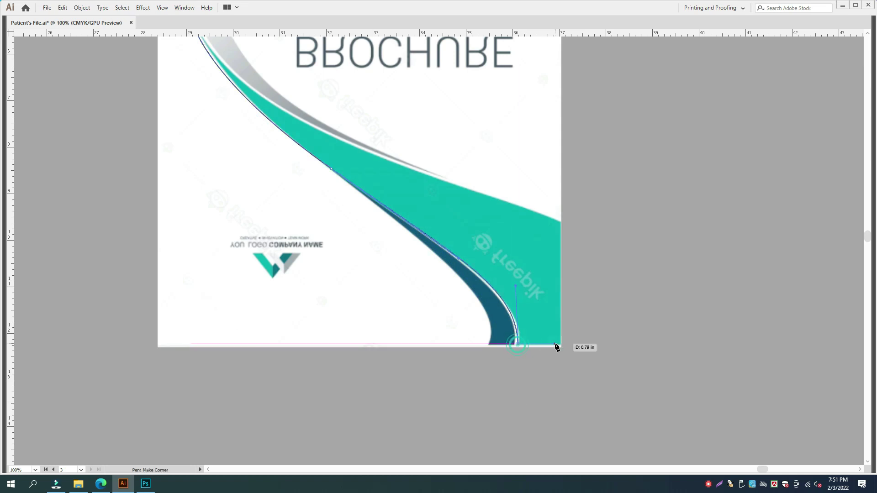
pyautogui.click(562, 346)
pyautogui.click(561, 225)
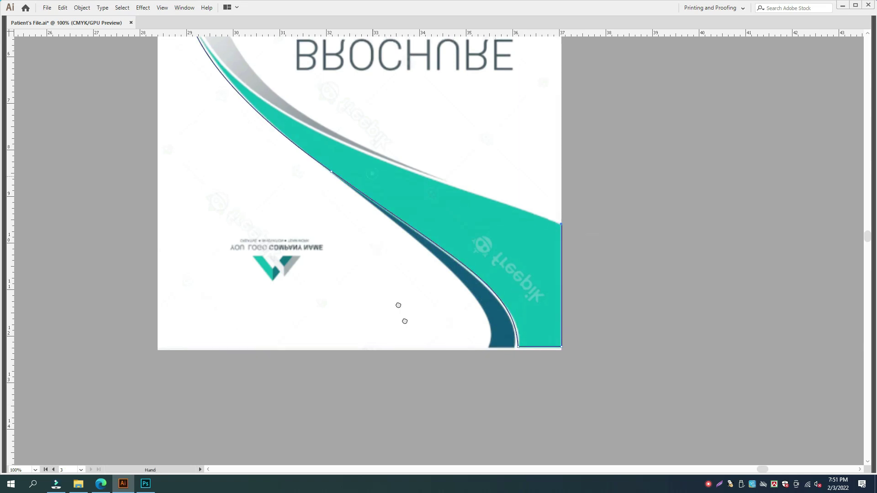
pyautogui.moveTo(263, 120); pyautogui.dragTo(298, 265)
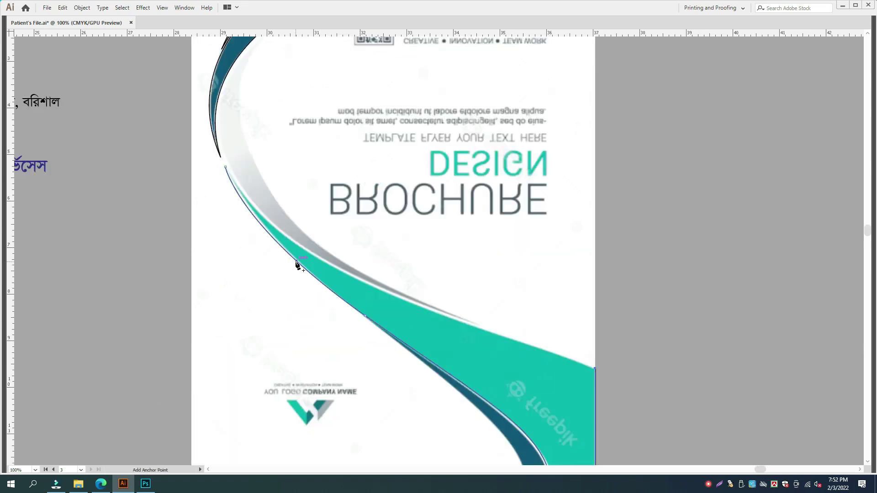
pyautogui.click(226, 168)
# - Bend the closing segment along the swoosh's upper edge, then start a curved point on the dark blue band
pyautogui.hotkey('shift', 'c')
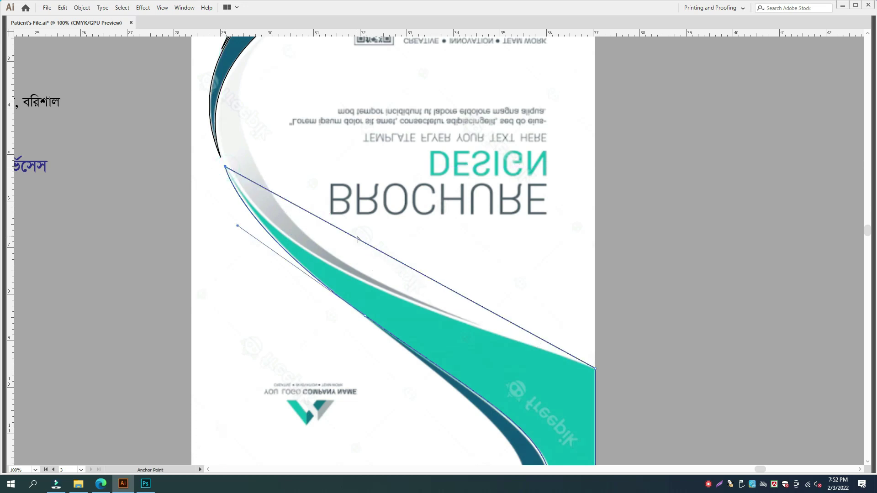
pyautogui.moveTo(359, 238); pyautogui.dragTo(320, 259)
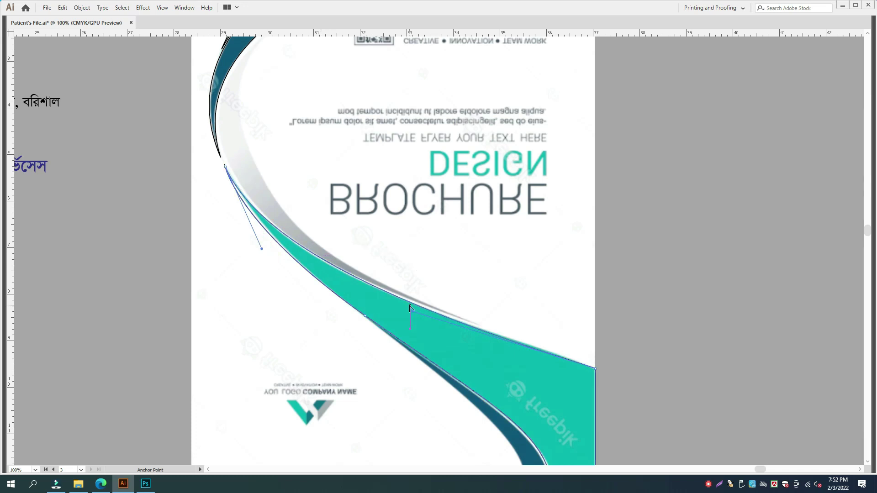
pyautogui.moveTo(262, 249); pyautogui.dragTo(267, 248)
pyautogui.hotkey('ctrl', 'z')
pyautogui.moveTo(393, 327); pyautogui.dragTo(359, 229)
pyautogui.keyDown('ctrl'); pyautogui.click(360, 274); pyautogui.keyUp('ctrl')
pyautogui.moveTo(319, 326); pyautogui.dragTo(318, 229)
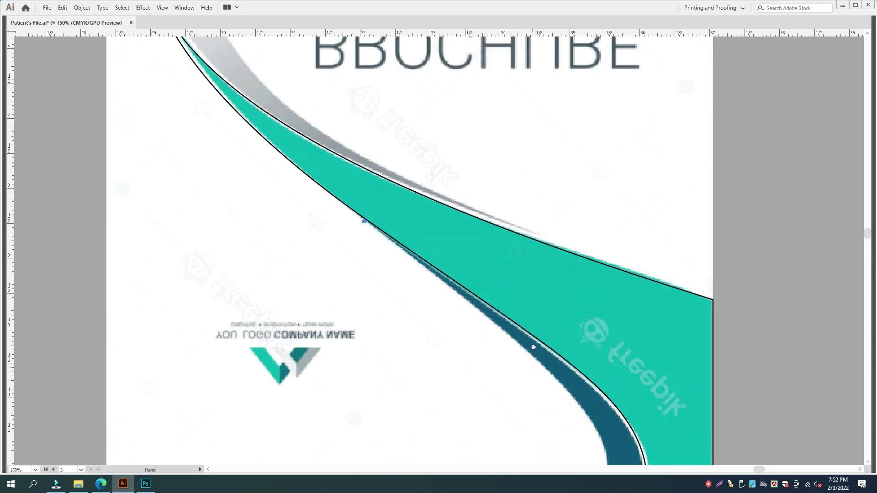
pyautogui.moveTo(534, 348); pyautogui.dragTo(505, 174)
pyautogui.moveTo(571, 262); pyautogui.dragTo(561, 325)
# - Trace the dark blue band's edge with curved Pen points and close it at the top point
pyautogui.click(571, 261)
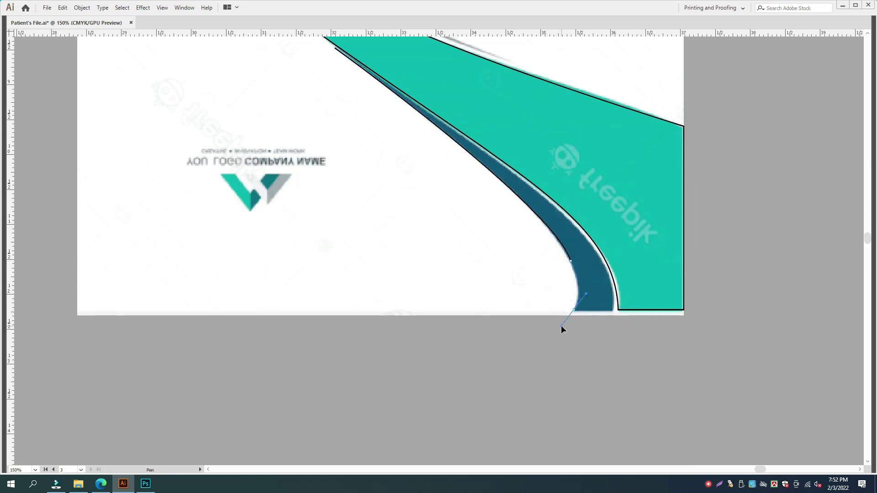
pyautogui.moveTo(611, 310); pyautogui.dragTo(615, 313)
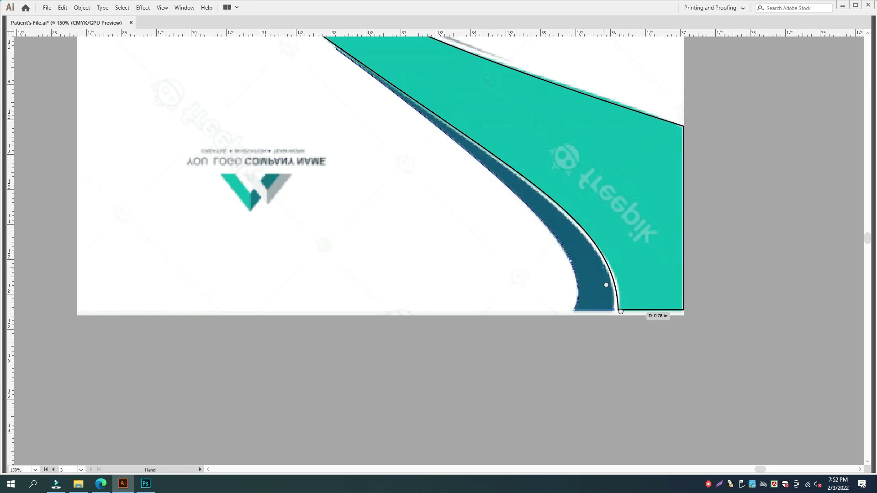
pyautogui.moveTo(607, 283); pyautogui.dragTo(635, 345)
pyautogui.moveTo(362, 111); pyautogui.dragTo(216, 62)
pyautogui.press('a')
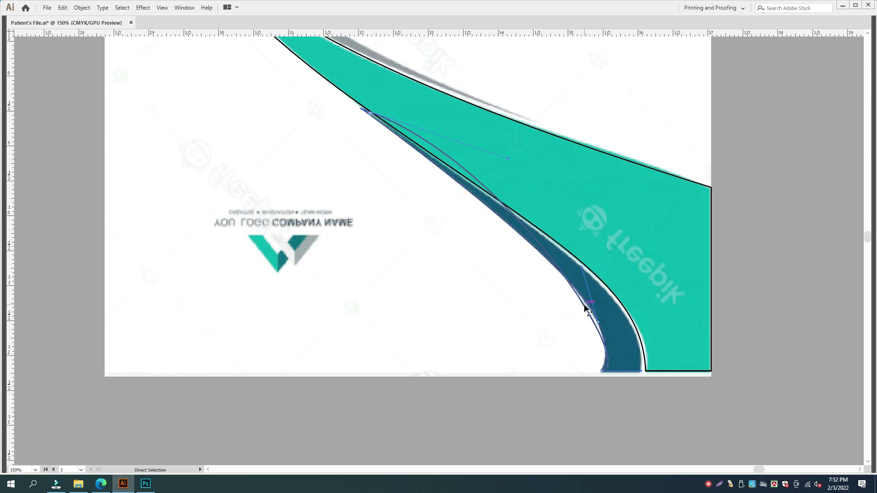
pyautogui.click(653, 333)
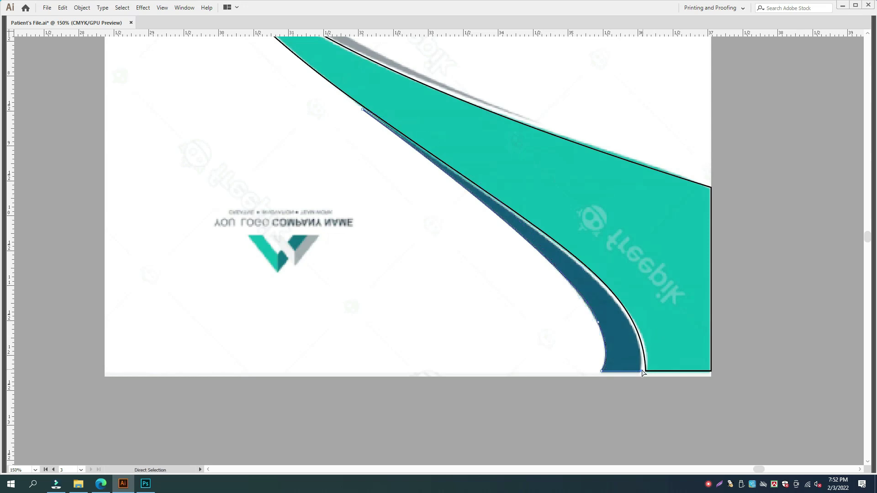
pyautogui.press('p')
pyautogui.click(640, 371)
pyautogui.click(362, 110)
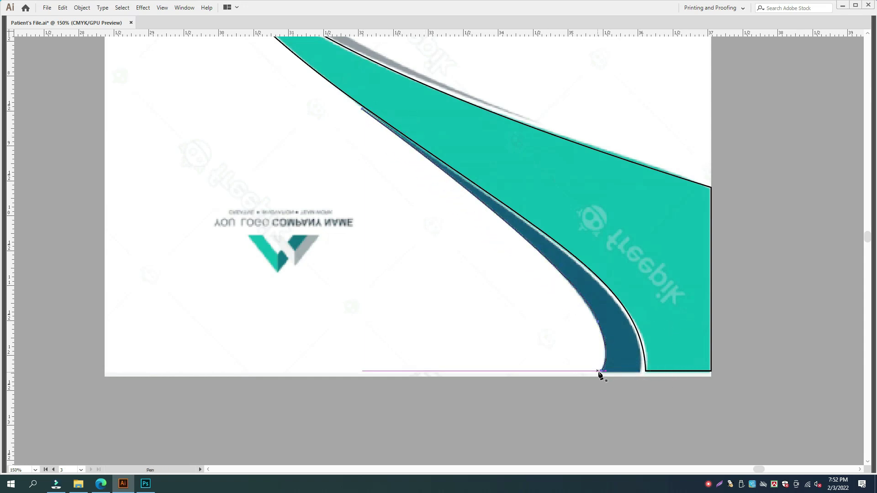
# - Run a segment along the page's bottom edge, close it, and bend it to hug the band's curve
pyautogui.click(602, 371)
pyautogui.keyDown('shift'); pyautogui.click(641, 374); pyautogui.keyUp('shift')
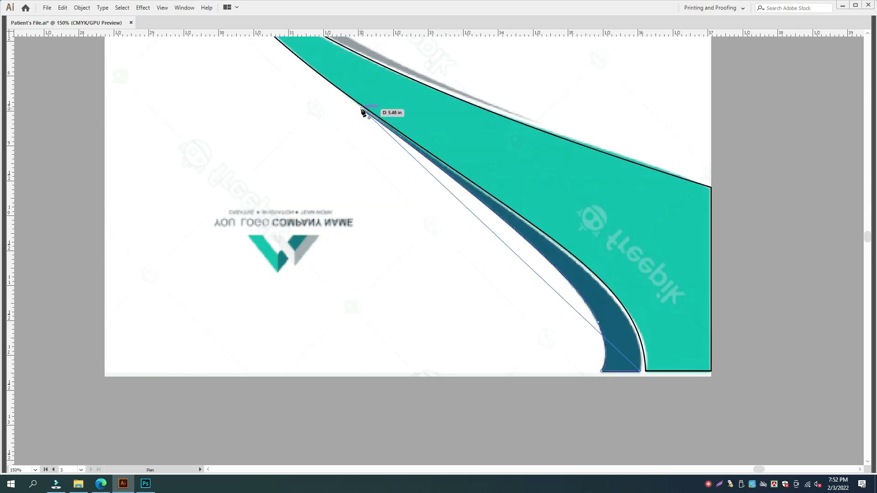
pyautogui.click(363, 109)
pyautogui.hotkey('shift', 'c')
pyautogui.moveTo(504, 246); pyautogui.dragTo(589, 276)
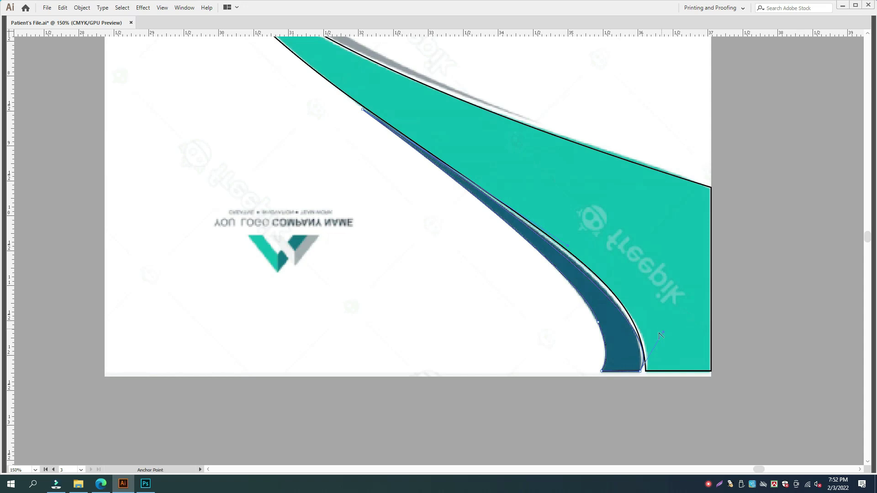
pyautogui.moveTo(663, 333); pyautogui.dragTo(646, 308)
# - Swap the band's stroke to a black fill and select the finished band
pyautogui.hotkey('shift', 'x')
pyautogui.press('v')
pyautogui.moveTo(651, 394); pyautogui.dragTo(670, 347)
pyautogui.moveTo(672, 116); pyautogui.dragTo(644, 235)
# - Give the dark teal upper curve a black fill
pyautogui.hotkey('shift', 'x')
pyautogui.click(736, 271)
pyautogui.moveTo(412, 118); pyautogui.dragTo(437, 332)
pyautogui.moveTo(227, 78); pyautogui.dragTo(269, 213)
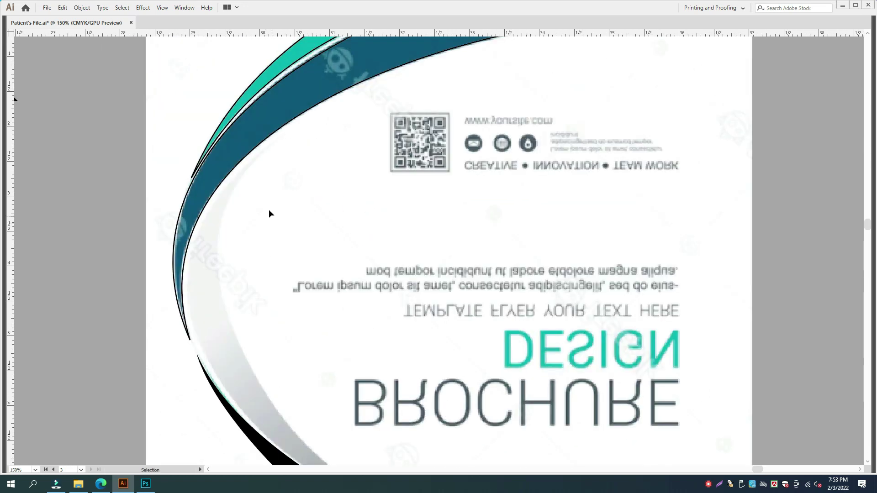
pyautogui.click(244, 152)
pyautogui.hotkey('shift', 'x')
pyautogui.hotkey('shift', 'x')
pyautogui.click(360, 191)
pyautogui.hotkey('ctrl', '-')
pyautogui.hotkey('ctrl', '-')
pyautogui.moveTo(486, 265); pyautogui.dragTo(469, 217)
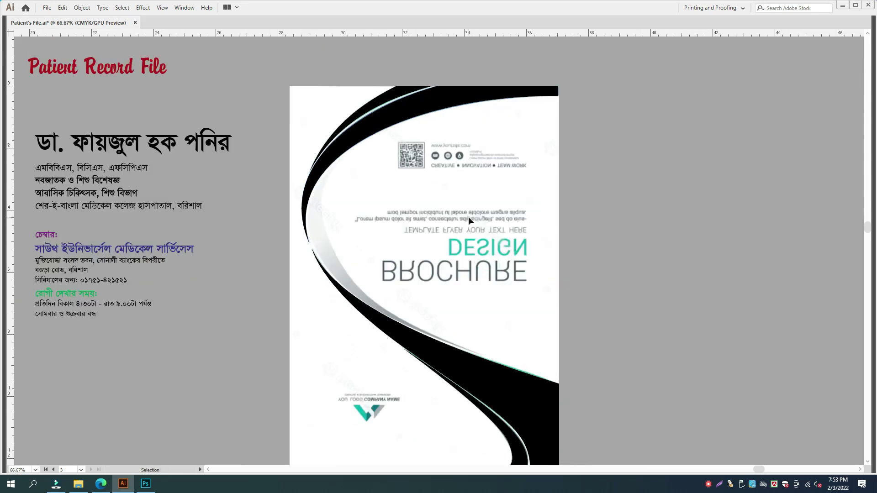
pyautogui.hotkey('ctrl', '+')
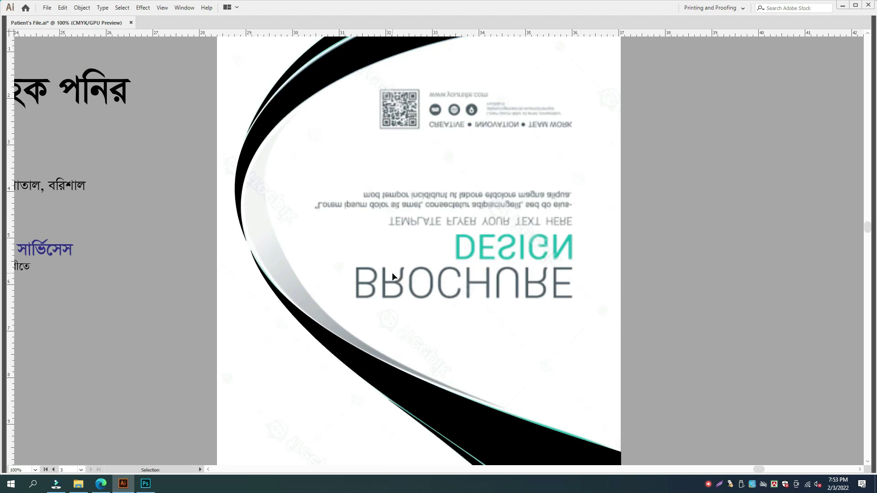
# - Draw a line down the grey inner swoosh and pull its handles into a matching curve
pyautogui.click(312, 99)
pyautogui.click(501, 406)
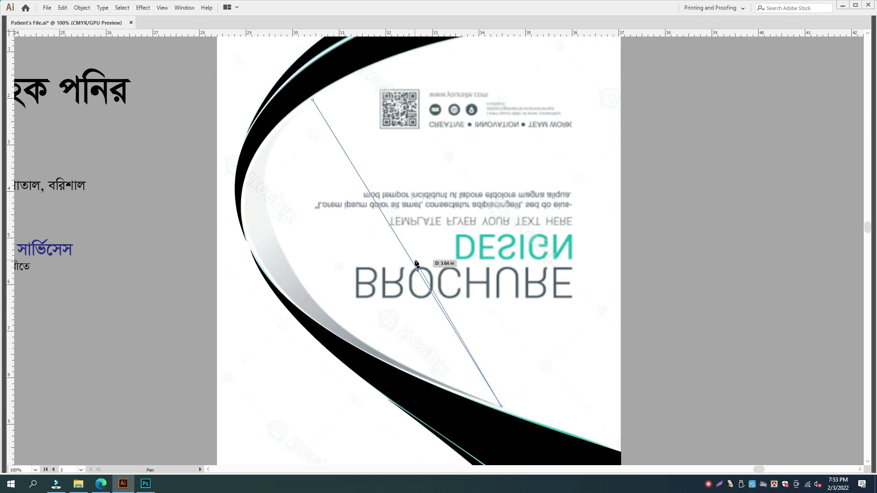
pyautogui.press('v')
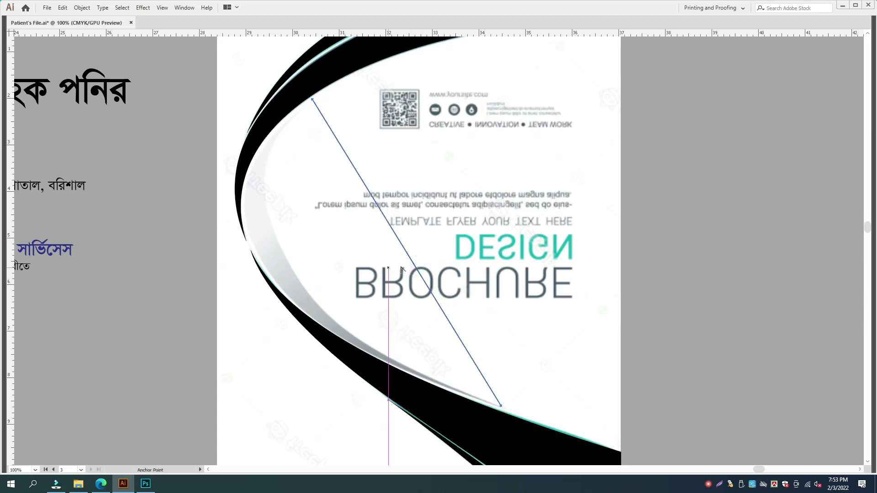
pyautogui.moveTo(413, 266); pyautogui.dragTo(347, 269)
pyautogui.moveTo(295, 217); pyautogui.dragTo(175, 223)
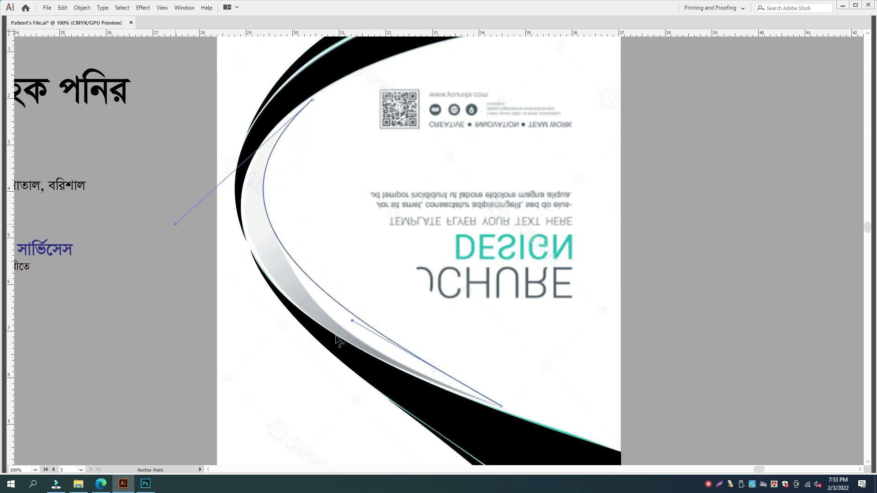
pyautogui.moveTo(352, 321); pyautogui.dragTo(366, 373)
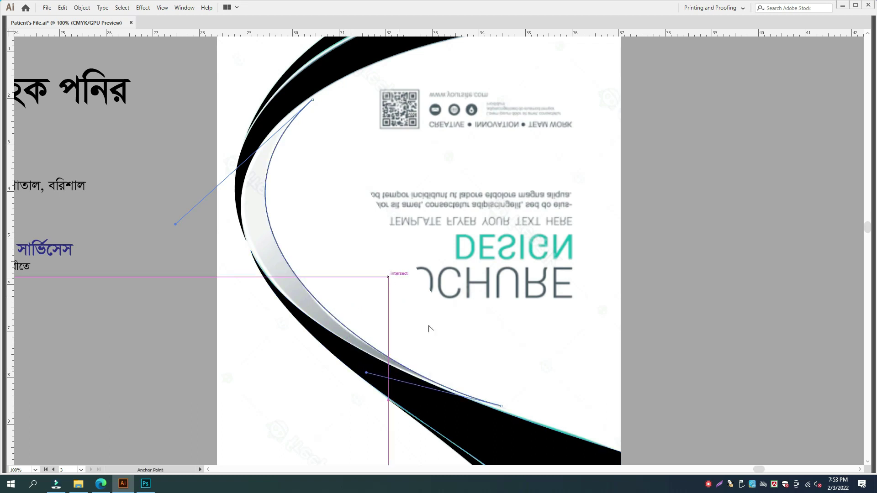
# - Close the grey swoosh path and bow its edges to fit the swoosh's outline
pyautogui.press('p')
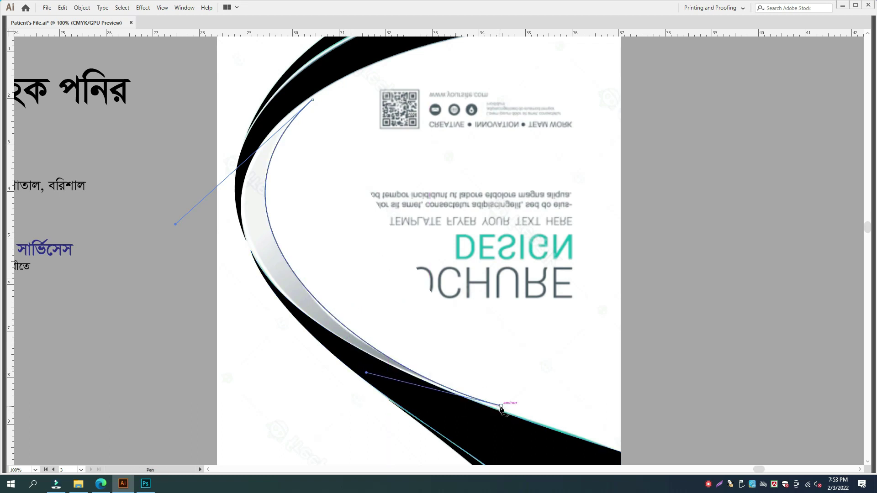
pyautogui.click(501, 406)
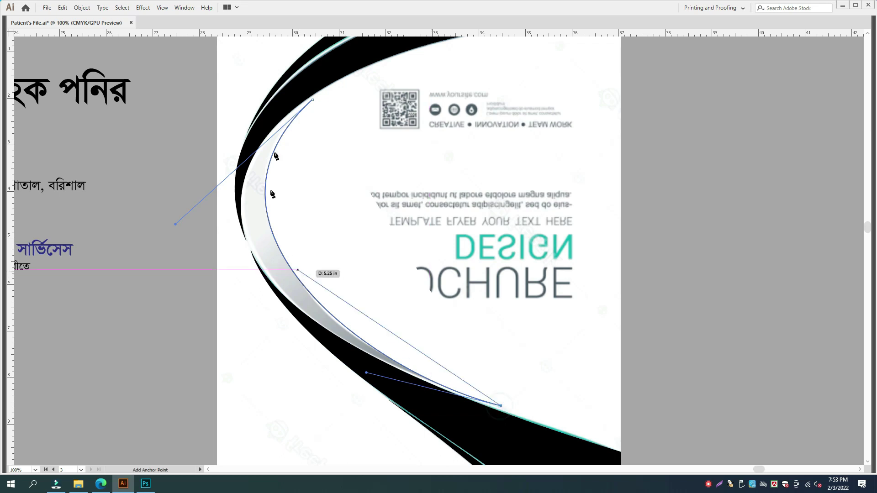
pyautogui.click(313, 100)
pyautogui.moveTo(359, 173); pyautogui.dragTo(243, 205)
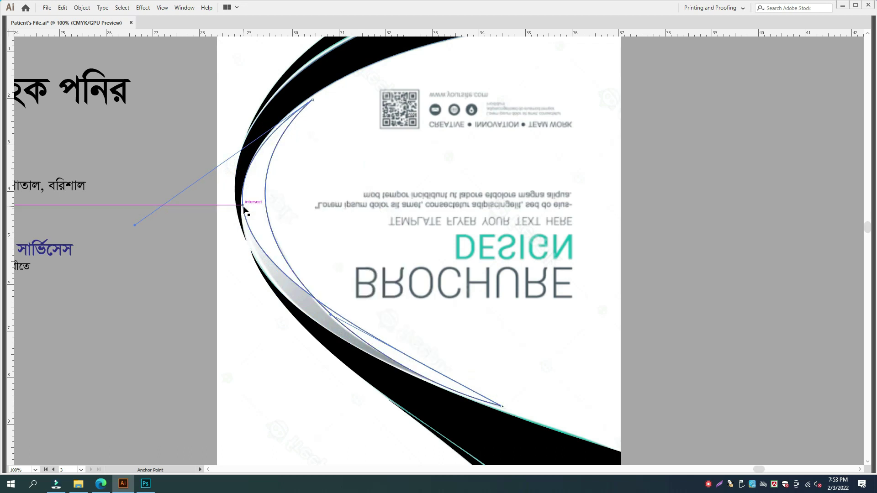
pyautogui.hotkey('ctrl', '+')
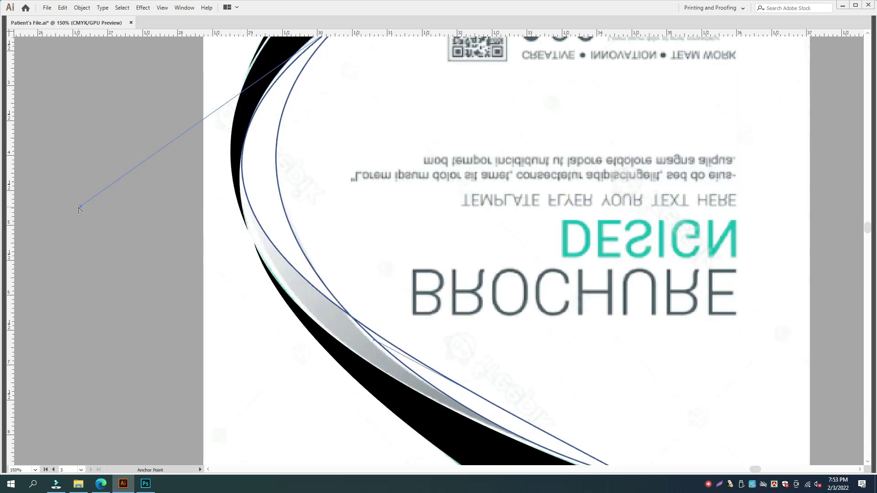
pyautogui.moveTo(80, 207); pyautogui.dragTo(90, 208)
pyautogui.moveTo(329, 266); pyautogui.dragTo(371, 113)
pyautogui.moveTo(415, 190); pyautogui.dragTo(419, 256)
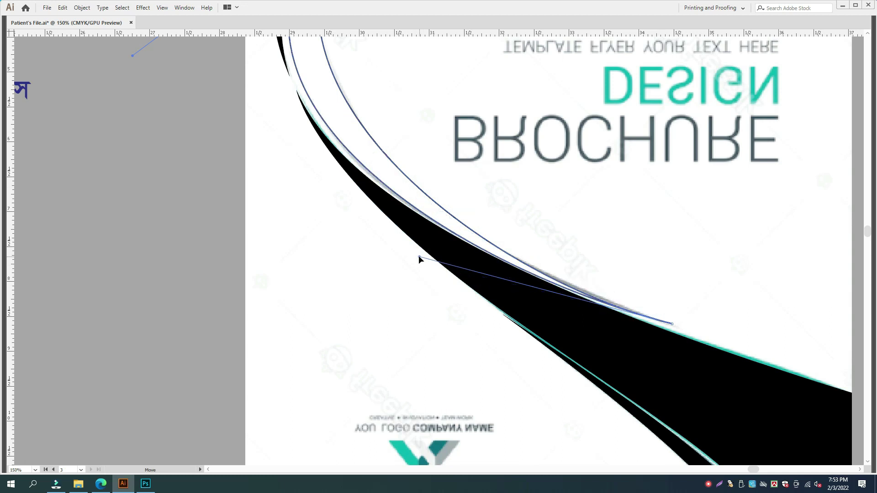
# - Fill the new grey-swoosh shape with black and set its stroke to None
pyautogui.hotkey('shift', 'x')
pyautogui.hotkey('ctrl', '-')
pyautogui.press('Tab')
pyautogui.press('Tab')
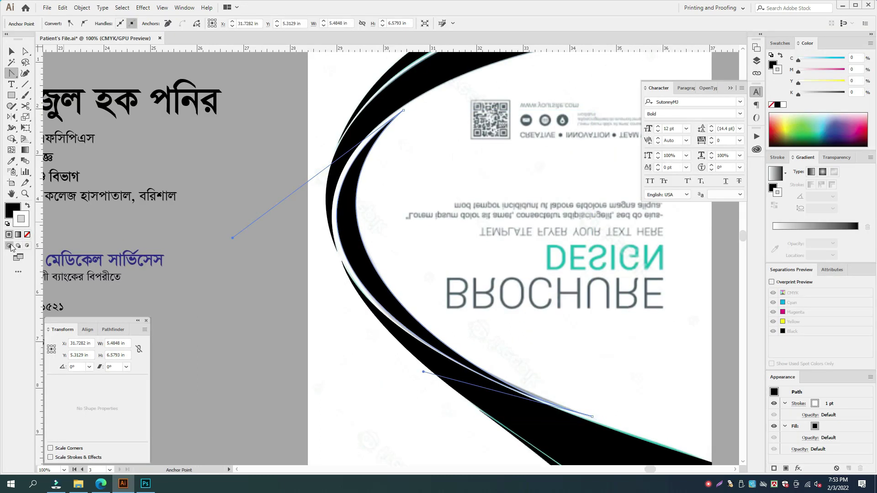
pyautogui.press('Tab')
pyautogui.click(25, 235)
pyautogui.press('Tab')
pyautogui.press('v')
pyautogui.click(188, 192)
pyautogui.click(572, 420)
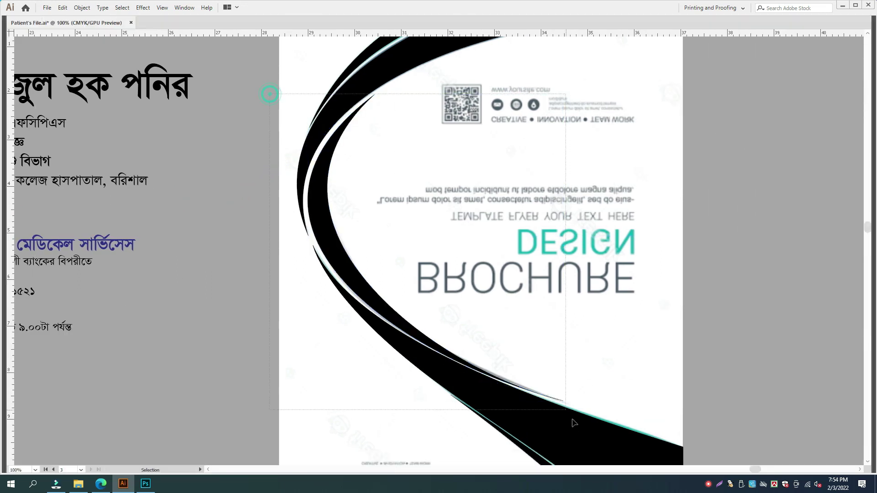
pyautogui.press('Tab')
pyautogui.press('Tab')
# - Move the black swooshes onto the left page and align them to its top-left corner
pyautogui.hotkey('ctrl', '-')
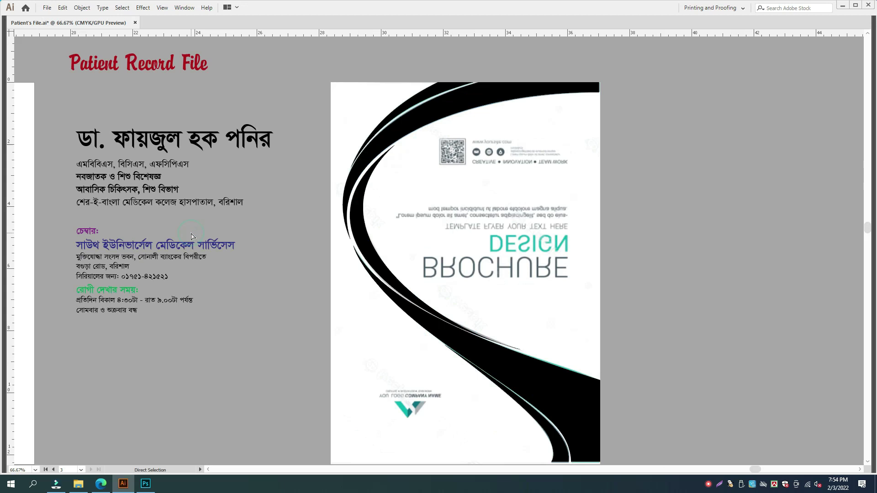
pyautogui.moveTo(590, 425); pyautogui.dragTo(383, 126)
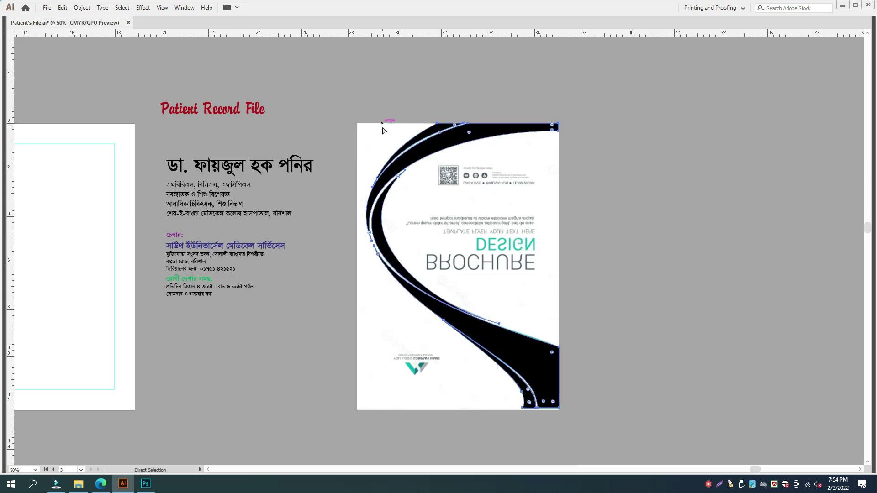
pyautogui.moveTo(442, 193); pyautogui.dragTo(632, 207)
pyautogui.moveTo(641, 154); pyautogui.dragTo(229, 195)
pyautogui.keyDown('shift'); pyautogui.click(130, 197); pyautogui.keyUp('shift')
pyautogui.press('Tab')
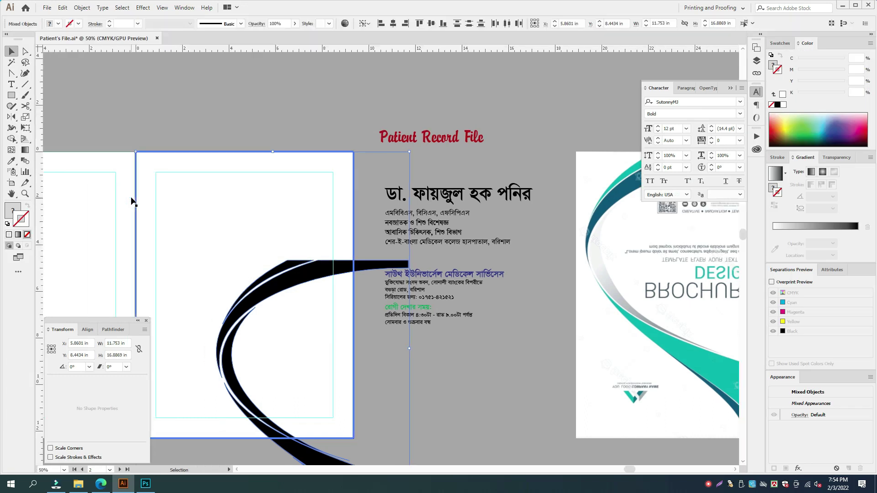
pyautogui.click(90, 330)
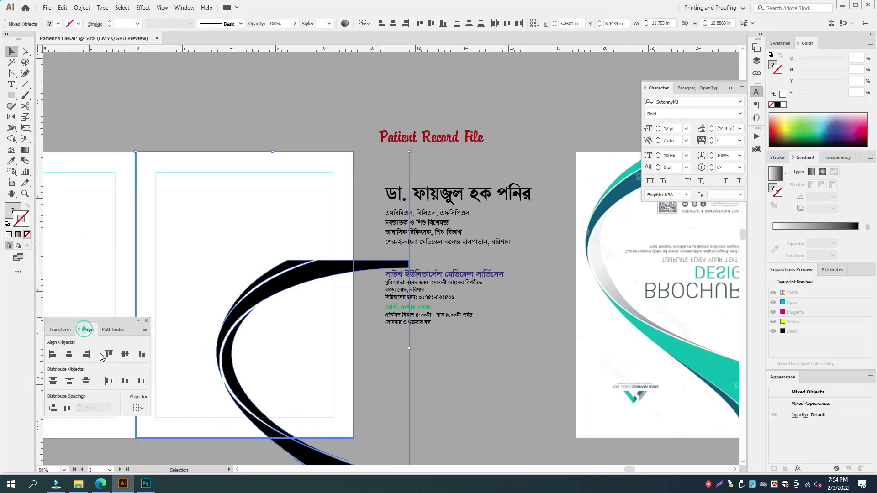
pyautogui.click(108, 355)
pyautogui.click(54, 355)
pyautogui.press('Tab')
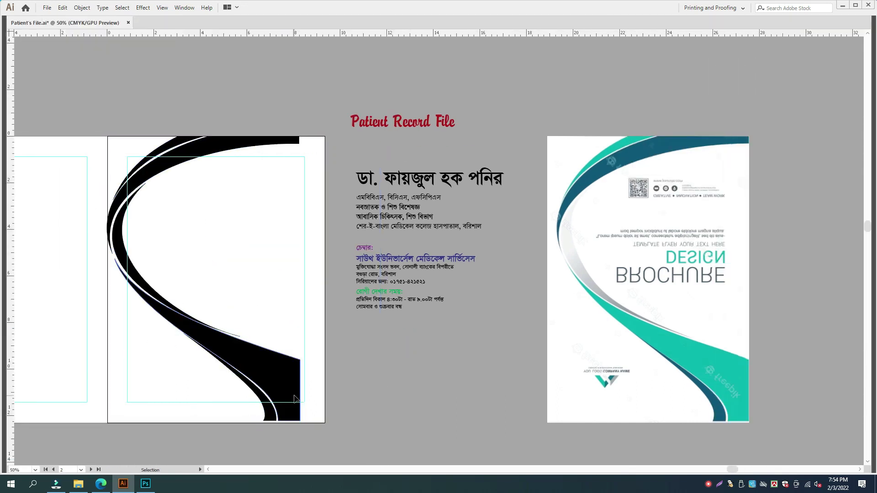
# - Enlarge the swooshes to fill the page and stretch the swoosh past the right page edge
pyautogui.moveTo(325, 424); pyautogui.dragTo(327, 423)
pyautogui.click(395, 393)
pyautogui.moveTo(397, 395); pyautogui.dragTo(606, 391)
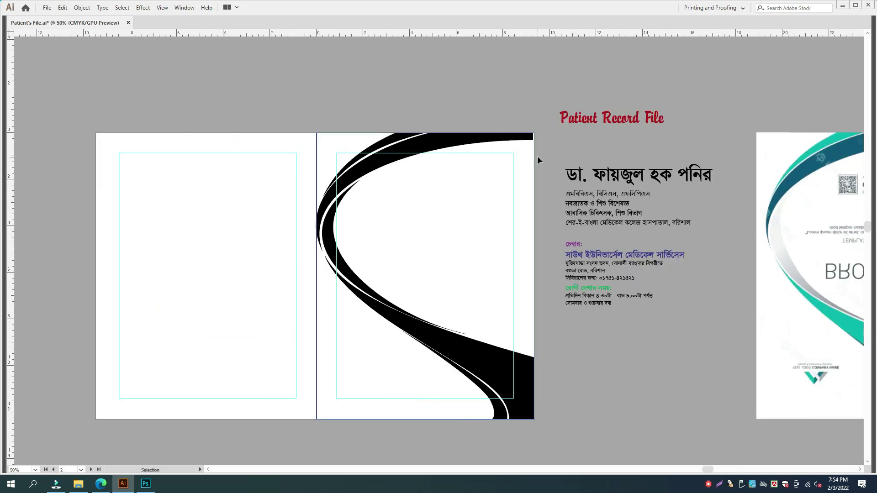
pyautogui.click(531, 136)
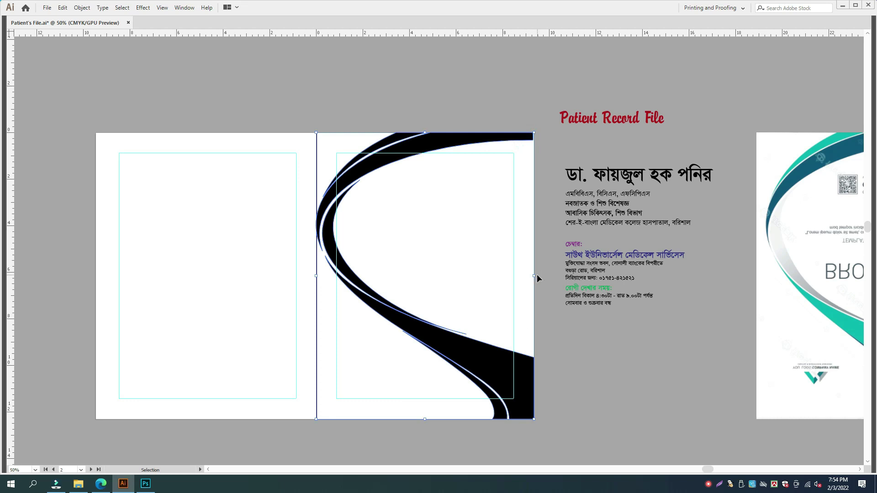
pyautogui.moveTo(534, 276); pyautogui.dragTo(541, 275)
# - Delete the swoosh overhang past the page edge with Shape Builder
pyautogui.click(522, 326)
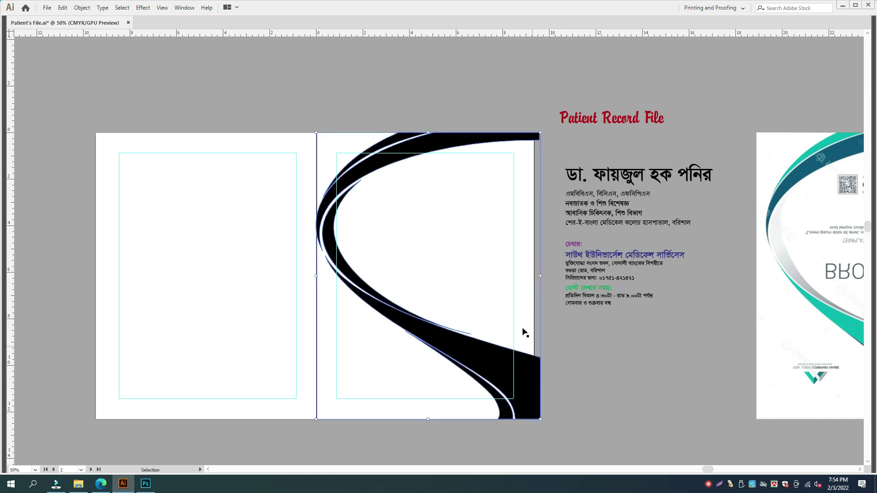
pyautogui.hotkey('shift', 'm')
pyautogui.hotkey('ctrl', '+')
pyautogui.hotkey('ctrl', '+')
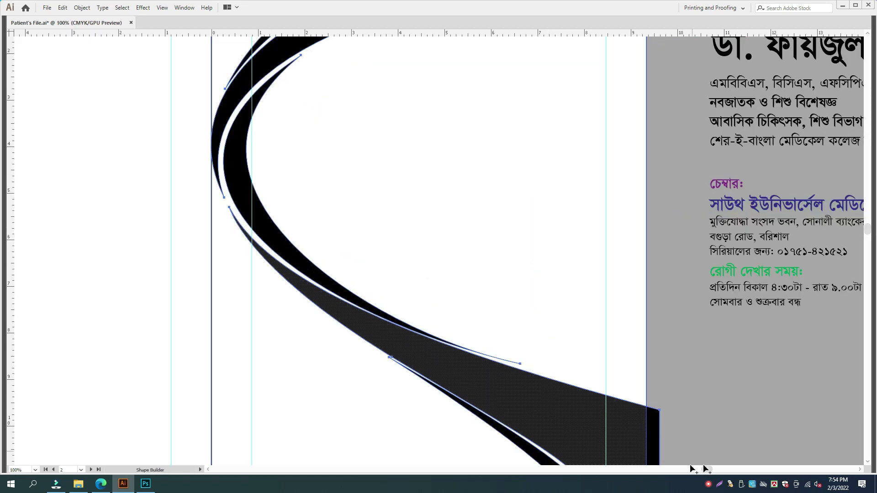
pyautogui.keyDown('alt'); pyautogui.click(654, 429); pyautogui.keyUp('alt')
pyautogui.moveTo(654, 71); pyautogui.dragTo(594, 280)
pyautogui.keyDown('alt'); pyautogui.click(595, 180); pyautogui.keyUp('alt')
pyautogui.keyDown('ctrl'); pyautogui.click(594, 160); pyautogui.keyUp('ctrl')
pyautogui.hotkey('ctrl', '-')
pyautogui.hotkey('ctrl', '-')
pyautogui.hotkey('ctrl', '-')
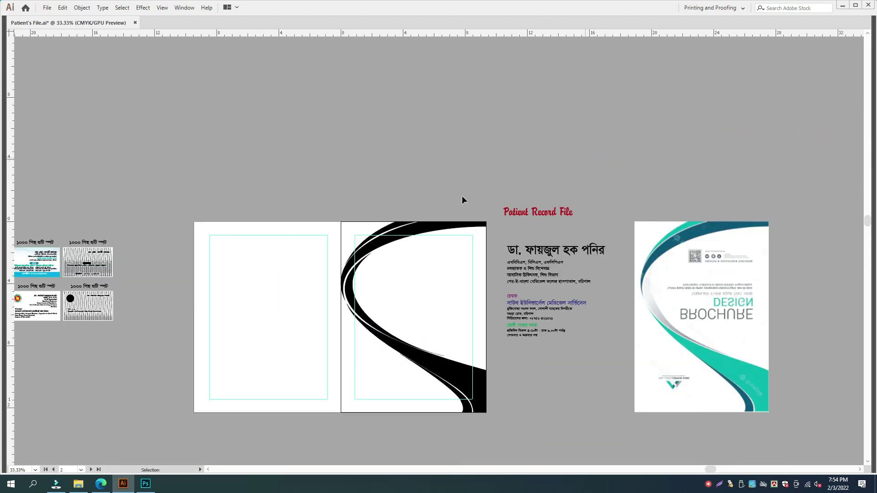
# - Resize the black swoosh, then rotate a mirrored copy onto the facing page and align it left
pyautogui.click(396, 230)
pyautogui.moveTo(341, 317); pyautogui.dragTo(355, 318)
pyautogui.click(384, 171)
pyautogui.hotkey('ctrl', '+')
pyautogui.moveTo(384, 204); pyautogui.dragTo(217, 314)
pyautogui.press('a')
pyautogui.moveTo(288, 336); pyautogui.dragTo(366, 352)
pyautogui.press('v')
pyautogui.press('Tab')
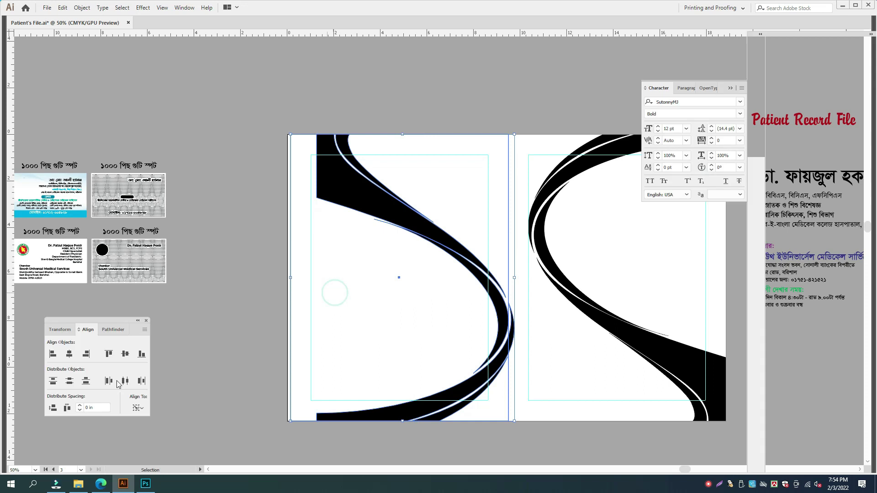
pyautogui.click(54, 355)
pyautogui.click(177, 261)
pyautogui.press('Tab')
# - Nudge the left page's trial swoosh left, then delete it from the facing page
pyautogui.click(310, 341)
pyautogui.click(339, 202)
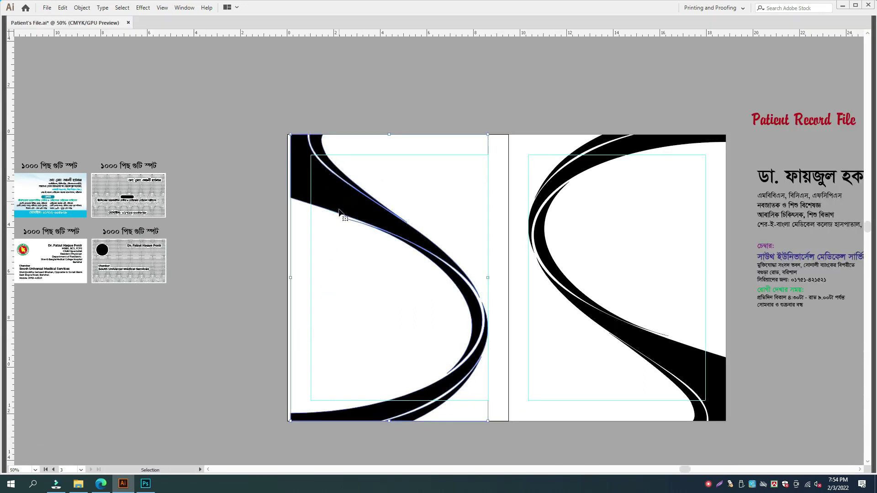
pyautogui.keyDown('shift'); pyautogui.click(323, 189); pyautogui.keyUp('shift')
pyautogui.press('Left')
pyautogui.press('Left')
pyautogui.press('Left')
pyautogui.press('Left')
pyautogui.press('Left')
pyautogui.press('Left')
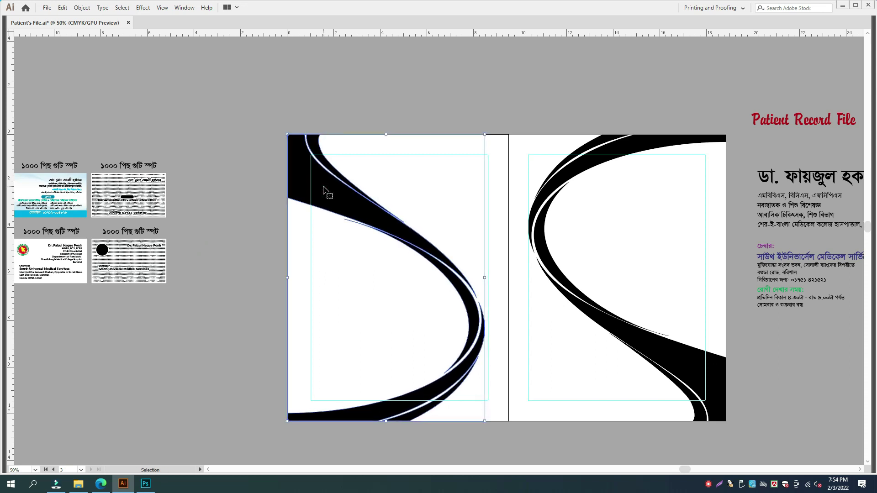
pyautogui.click(330, 86)
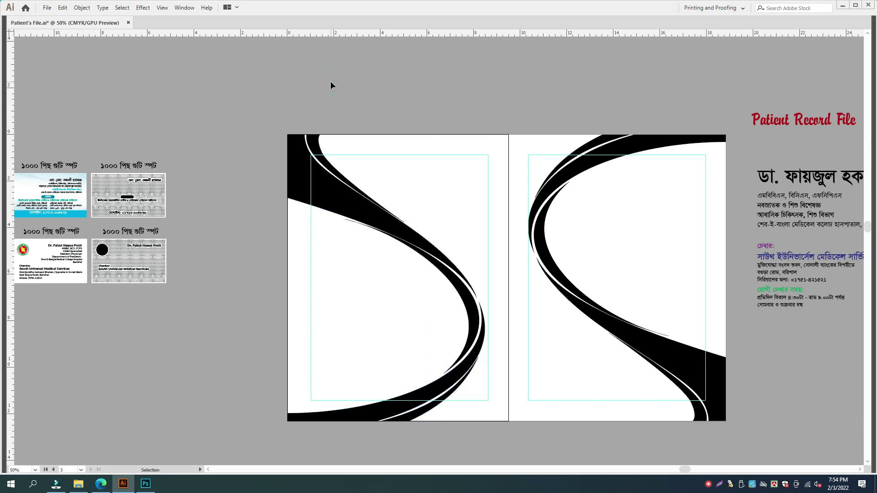
pyautogui.moveTo(480, 185); pyautogui.dragTo(411, 191)
pyautogui.press('a')
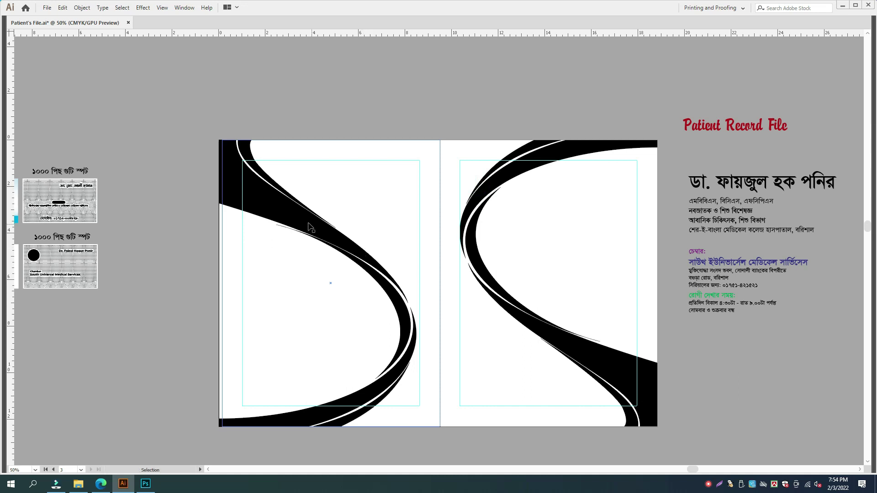
pyautogui.click(311, 224)
pyautogui.press('Delete')
# - Move Artboard 4's left edge slightly right with the Artboard tool
pyautogui.click(319, 215)
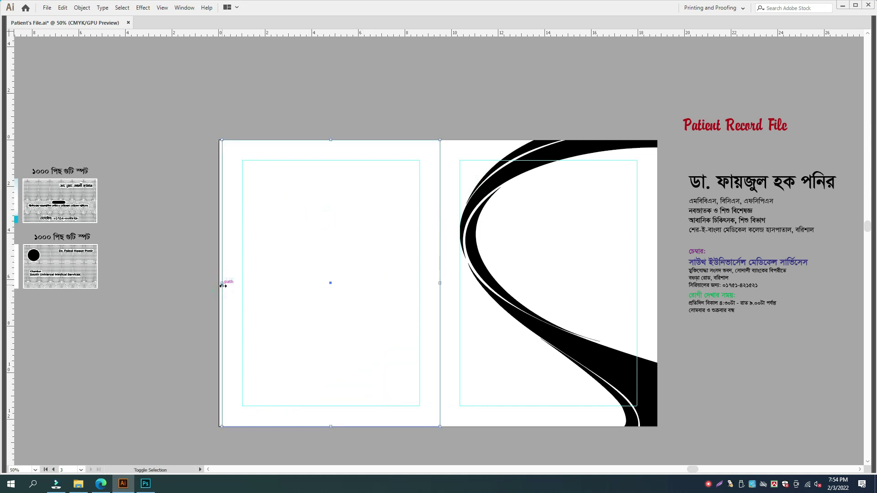
pyautogui.hotkey('shift', 'o')
pyautogui.moveTo(221, 282); pyautogui.dragTo(223, 282)
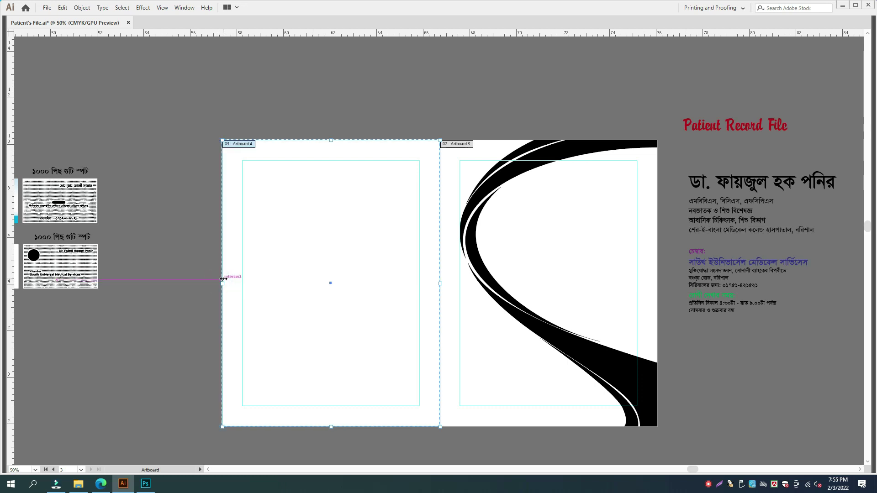
pyautogui.press('v')
# - Centre the swoosh page at 66.67% zoom and select the bottom black swoosh path
pyautogui.moveTo(522, 243); pyautogui.dragTo(452, 245)
pyautogui.hotkey('ctrl', '+')
pyautogui.moveTo(552, 250); pyautogui.dragTo(302, 237)
pyautogui.moveTo(437, 329); pyautogui.dragTo(406, 307)
pyautogui.press('a')
pyautogui.click(344, 453)
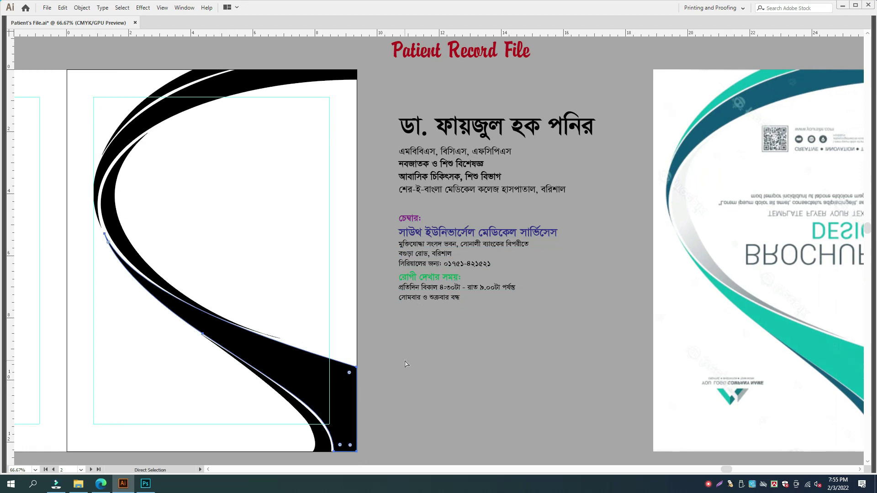
# - Eyedropper the brochure's teal and dark teal onto the four black swooshes
pyautogui.click(808, 332)
pyautogui.keyDown('ctrl'); pyautogui.click(320, 433); pyautogui.keyUp('ctrl')
pyautogui.click(720, 116)
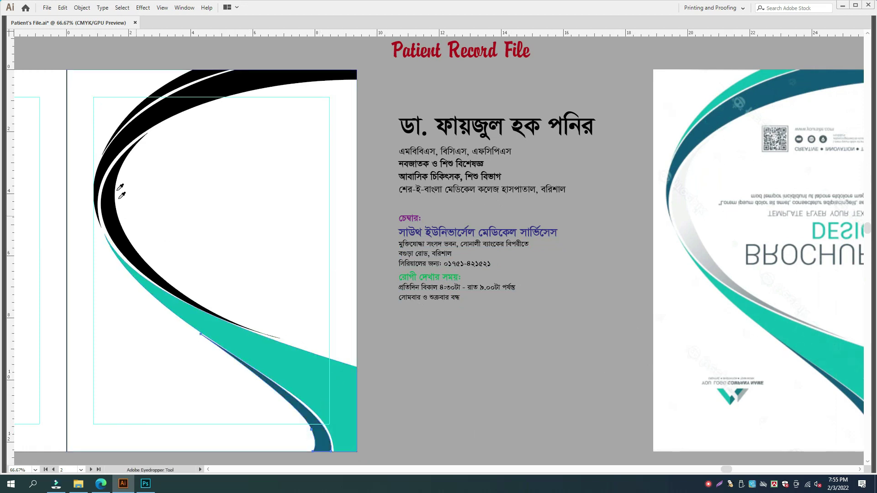
pyautogui.keyDown('ctrl'); pyautogui.click(156, 118); pyautogui.keyUp('ctrl')
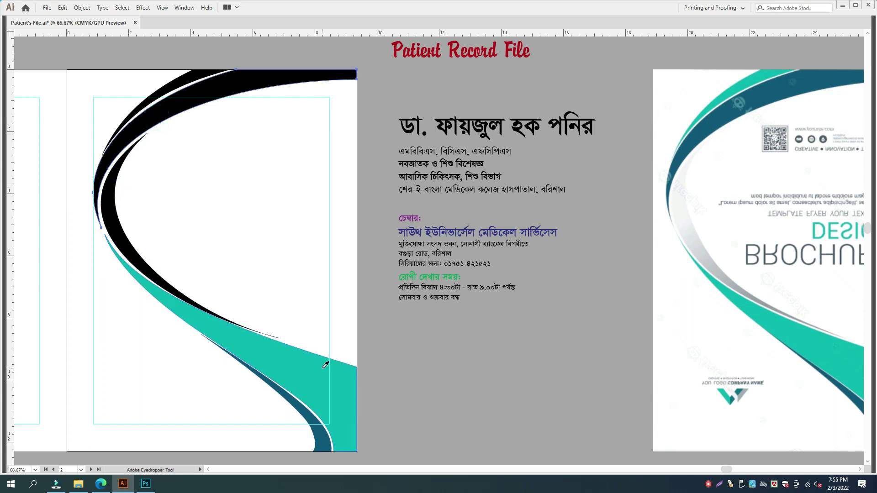
pyautogui.click(309, 418)
pyautogui.keyDown('ctrl'); pyautogui.click(159, 92); pyautogui.keyUp('ctrl')
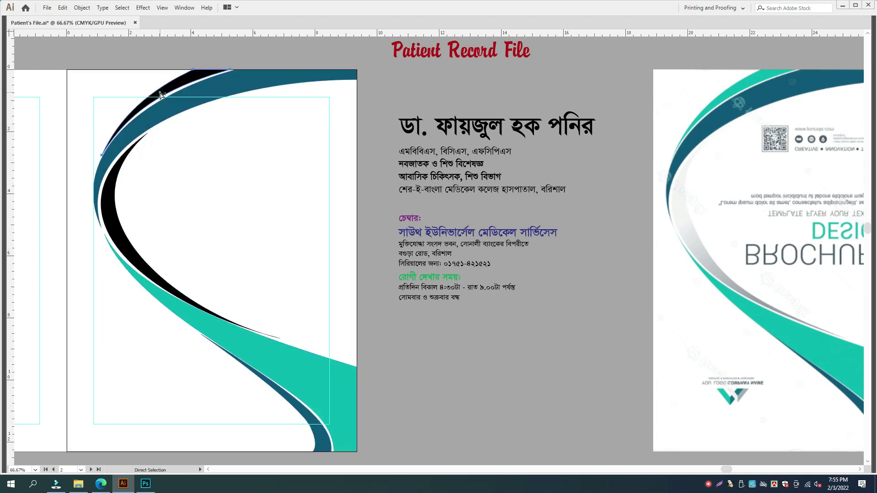
pyautogui.click(214, 330)
# - Apply a white-to-black gradient to the inner swoosh
pyautogui.press('a')
pyautogui.click(117, 223)
pyautogui.press('Tab')
pyautogui.click(822, 228)
pyautogui.press('Tab')
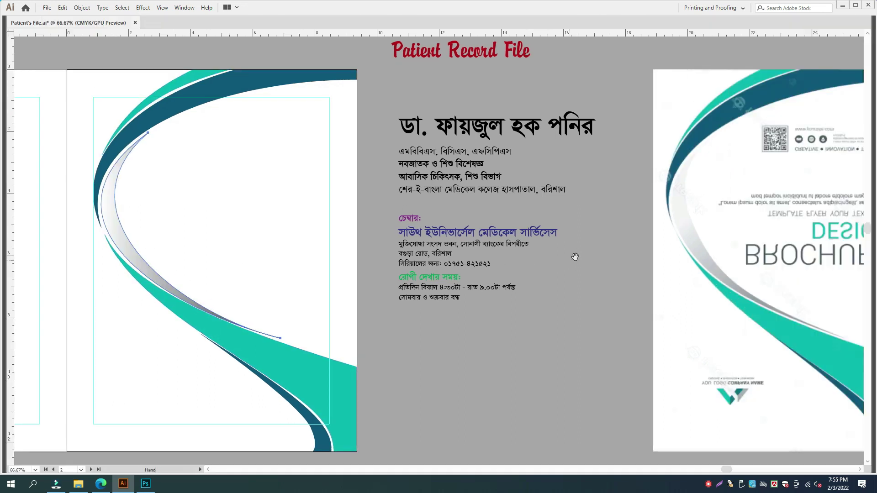
pyautogui.hscroll(2, 575, 256)
pyautogui.press('Tab')
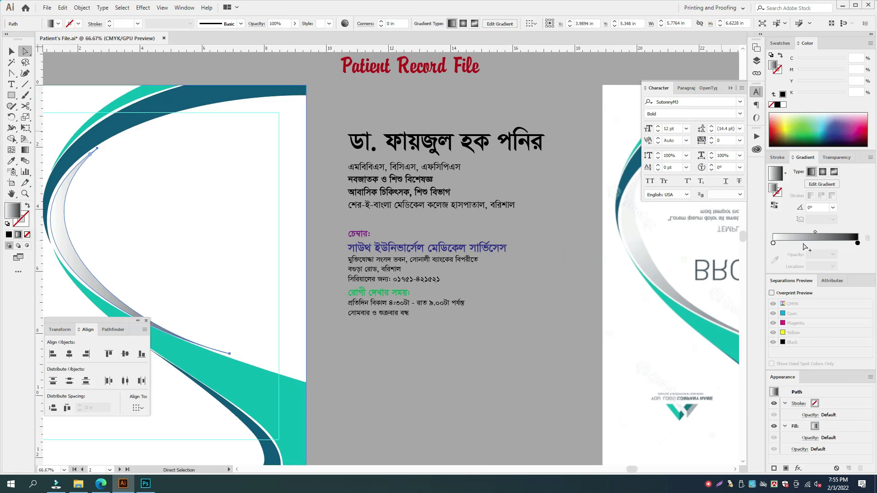
# - Lighten the dark gradient stop to K20 and move the white stop to about 12.7%
pyautogui.click(857, 244)
pyautogui.moveTo(843, 60); pyautogui.dragTo(815, 60)
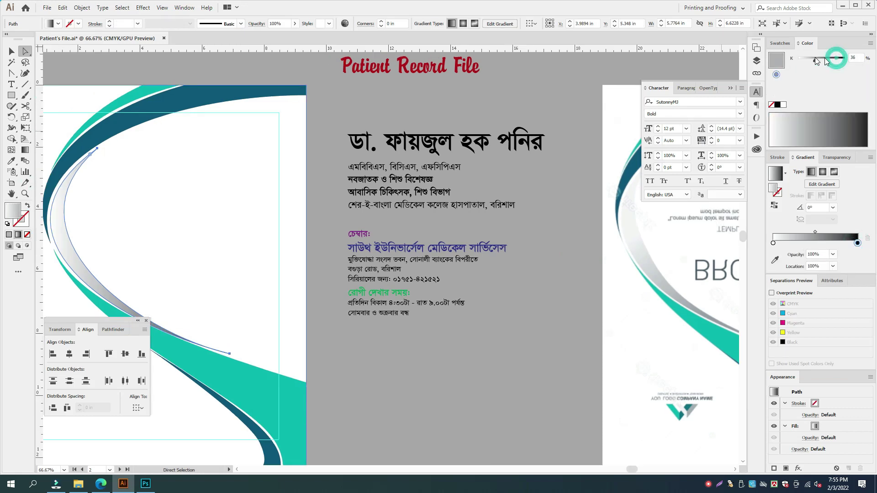
pyautogui.write('20')
pyautogui.press('Return')
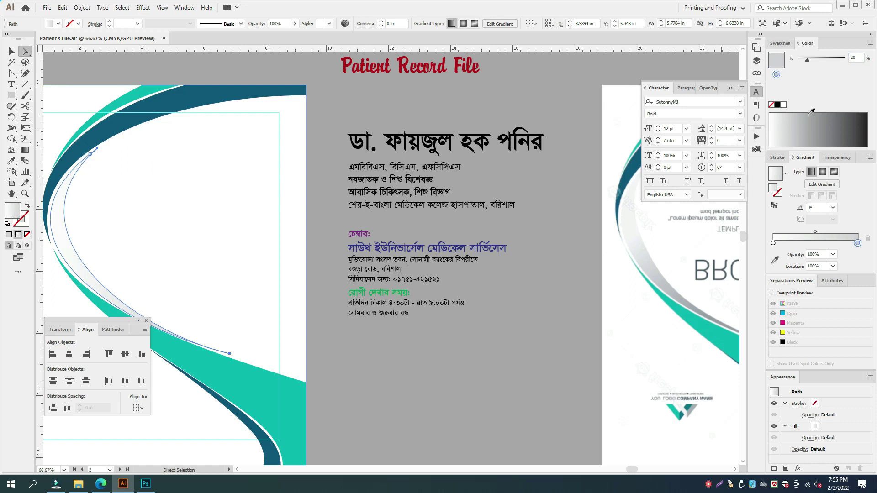
pyautogui.moveTo(774, 243); pyautogui.dragTo(784, 244)
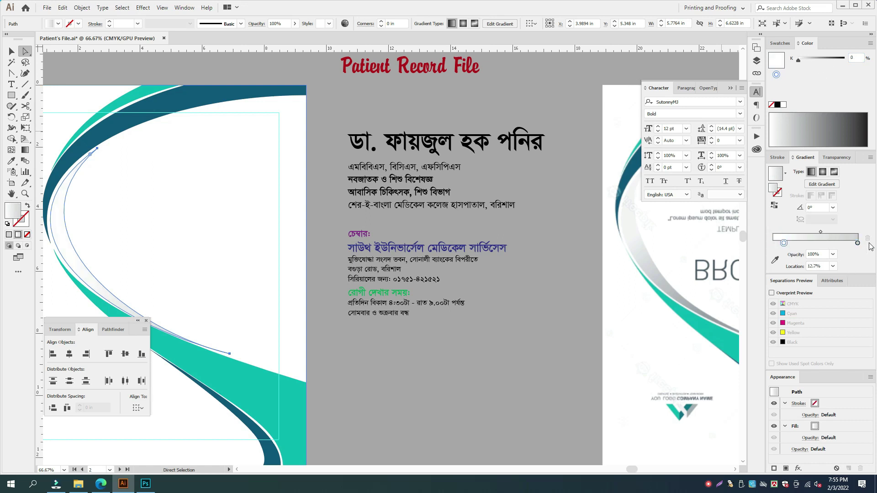
pyautogui.moveTo(858, 244); pyautogui.dragTo(773, 244)
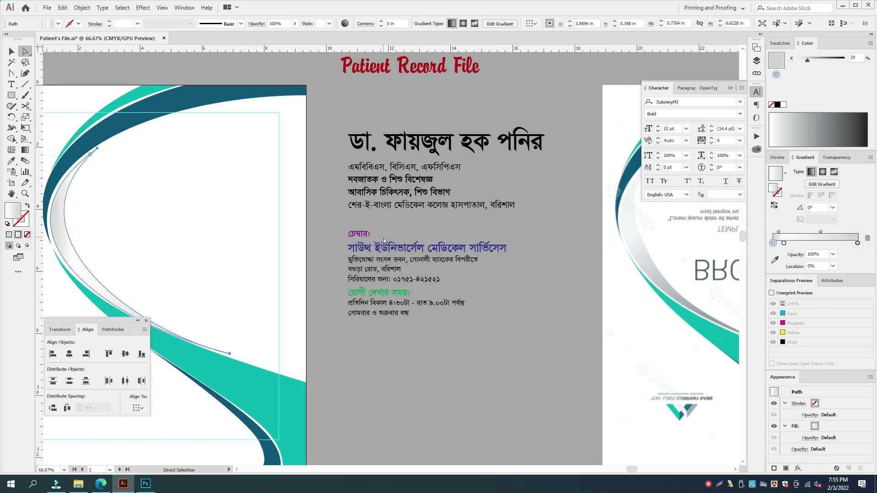
pyautogui.press('g')
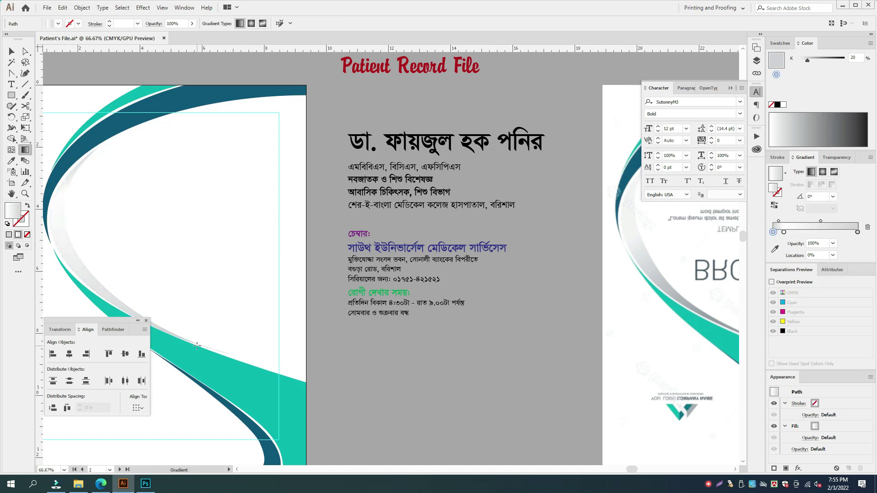
pyautogui.press('v')
pyautogui.press('Tab')
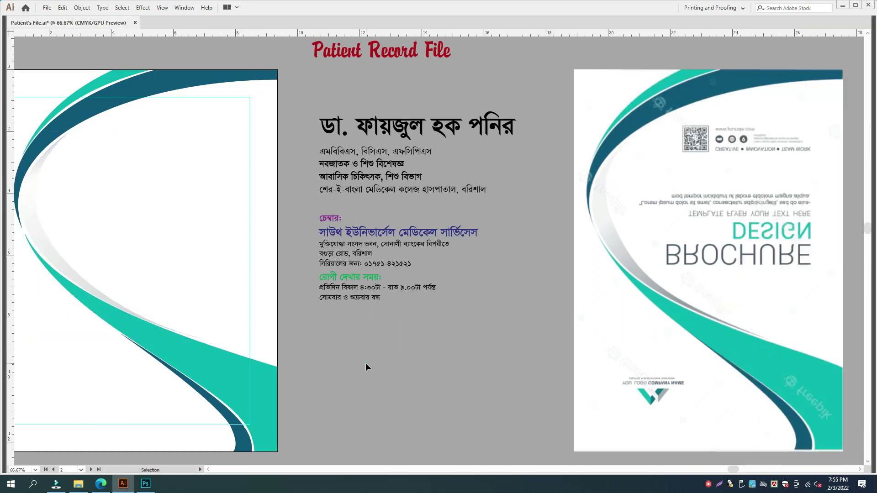
# - Raise the teal swoosh's cyan to 100
pyautogui.moveTo(305, 339); pyautogui.dragTo(461, 335)
pyautogui.press('a')
pyautogui.click(405, 368)
pyautogui.press('Tab')
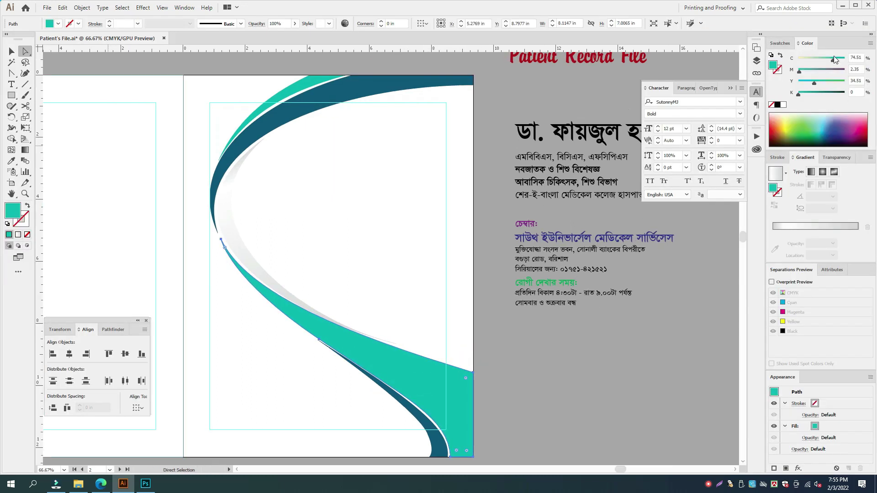
pyautogui.moveTo(836, 61); pyautogui.dragTo(846, 61)
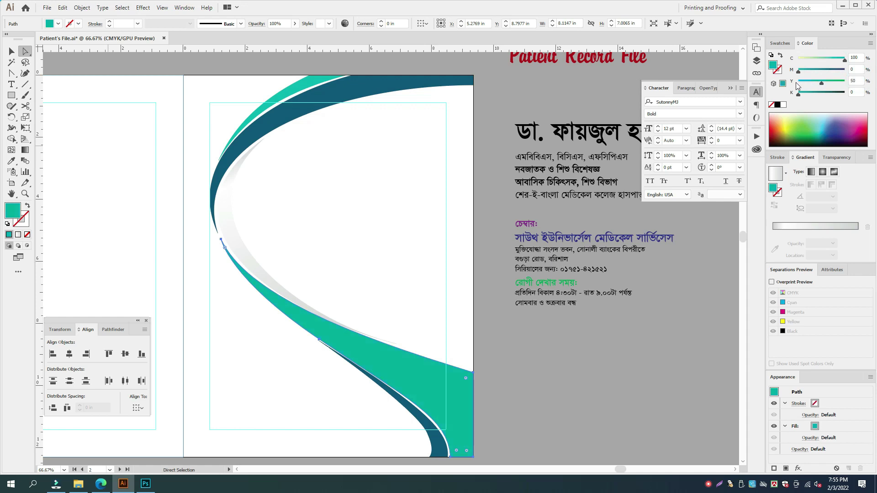
# - Make the dark-blue swooshes medium blue with magenta 70 and no black
pyautogui.click(438, 448)
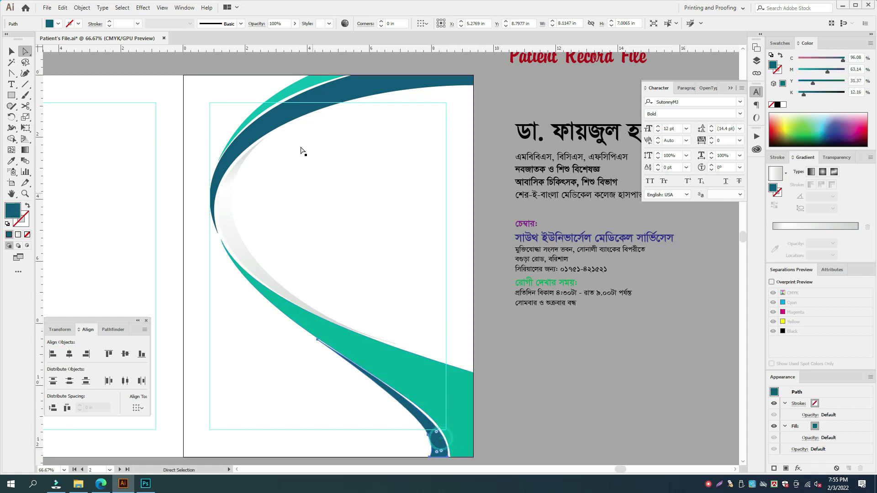
pyautogui.click(295, 119)
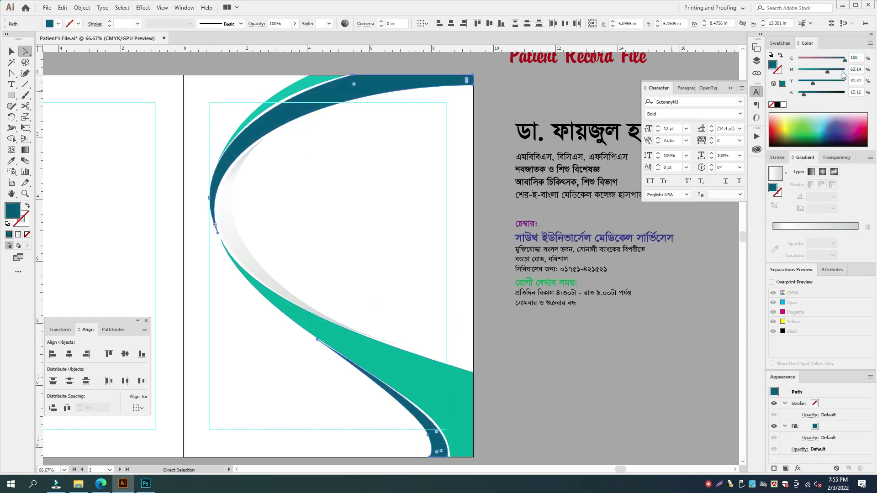
pyautogui.click(843, 72)
pyautogui.moveTo(804, 93); pyautogui.dragTo(797, 93)
pyautogui.click(852, 69)
pyautogui.write('70')
pyautogui.press('Return')
# - Match the upper swoosh's colour to the lower green swoosh using the Eyedropper
pyautogui.click(291, 93)
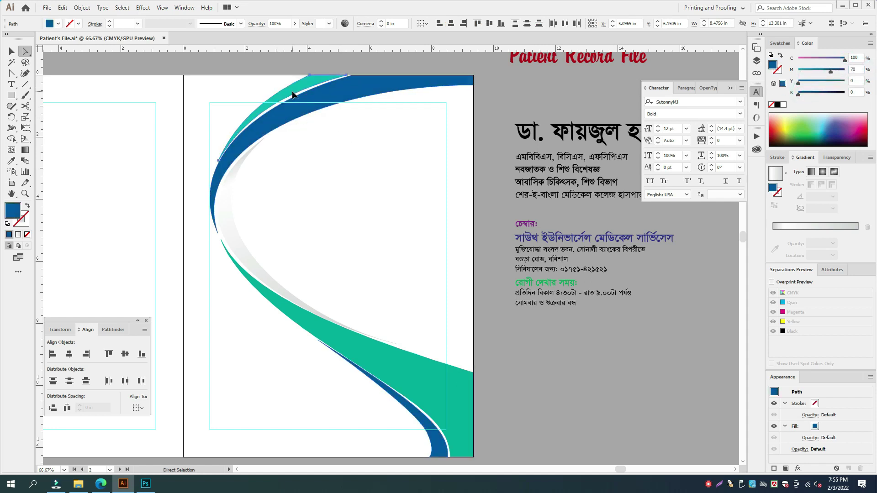
pyautogui.press('i')
pyautogui.click(420, 374)
pyautogui.press('v')
pyautogui.press('Tab')
pyautogui.click(528, 362)
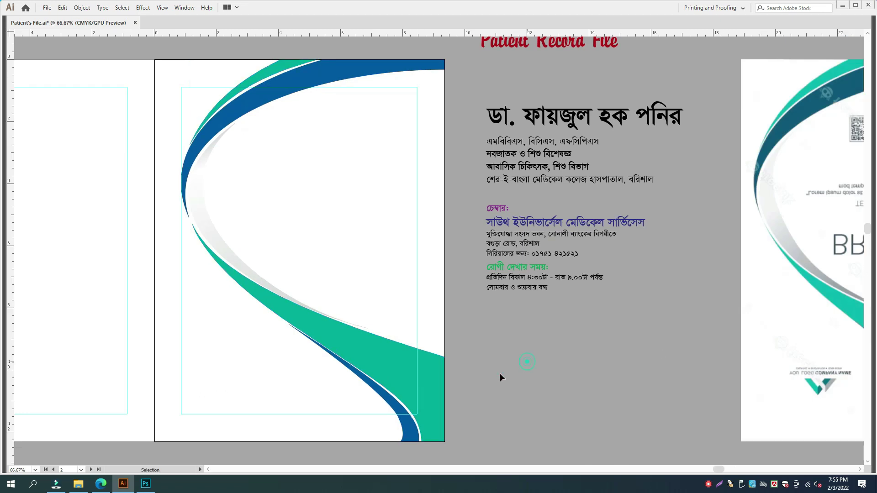
# - Place a 180°-rotated copy of the swooshes on the left page, aligned to its left edge
pyautogui.moveTo(503, 372); pyautogui.dragTo(721, 340)
pyautogui.keyDown('alt'); pyautogui.keyDown('shift'); pyautogui.moveTo(640, 339); pyautogui.dragTo(561, 339); pyautogui.keyUp('shift'); pyautogui.keyUp('alt')
pyautogui.press('r')
pyautogui.keyDown('shift'); pyautogui.moveTo(547, 123); pyautogui.dragTo(325, 313); pyautogui.keyUp('shift')
pyautogui.press('v')
pyautogui.keyDown('shift'); pyautogui.click(221, 306); pyautogui.keyUp('shift')
pyautogui.press('Tab')
pyautogui.press('Tab')
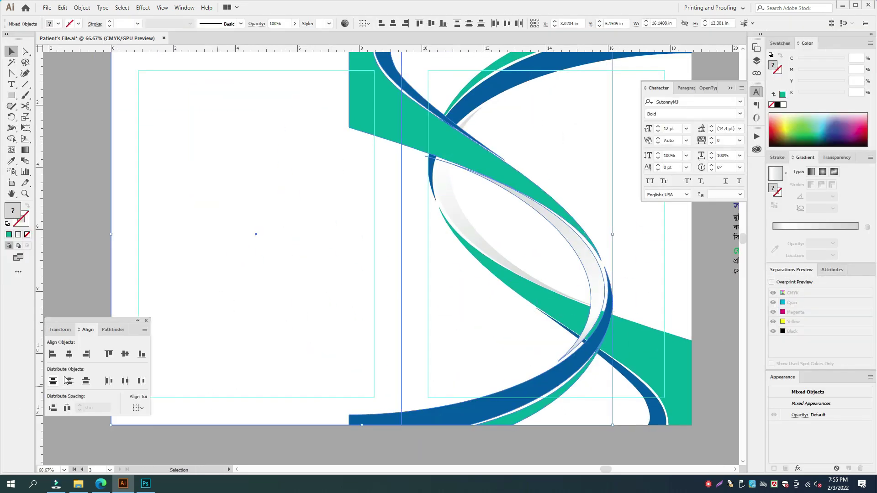
pyautogui.click(54, 358)
pyautogui.click(50, 218)
pyautogui.press('Tab')
# - Move the doctor's name and qualification text blocks onto the front page and centre their lines
pyautogui.hotkey('ctrl', '-')
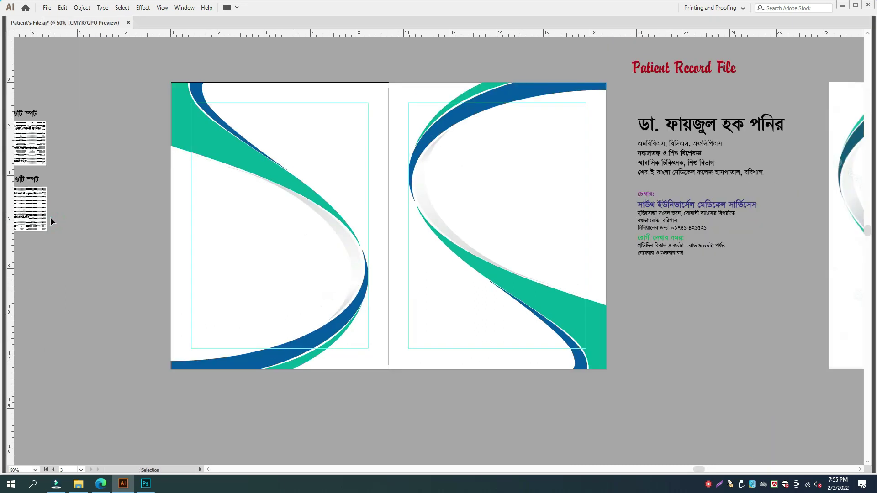
pyautogui.press('Tab')
pyautogui.moveTo(350, 230); pyautogui.dragTo(317, 237)
pyautogui.press('Tab')
pyautogui.moveTo(513, 225); pyautogui.dragTo(421, 282)
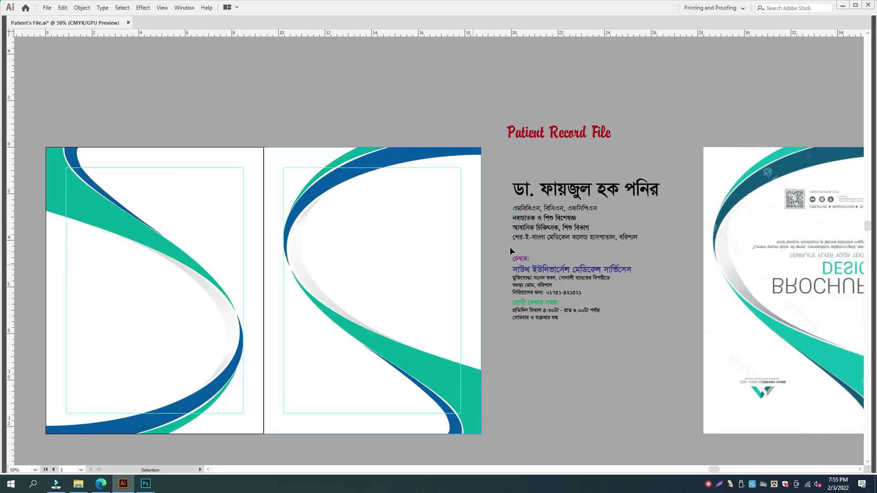
pyautogui.hotkey('ctrl', '+')
pyautogui.moveTo(559, 212); pyautogui.dragTo(541, 256)
pyautogui.click(580, 208)
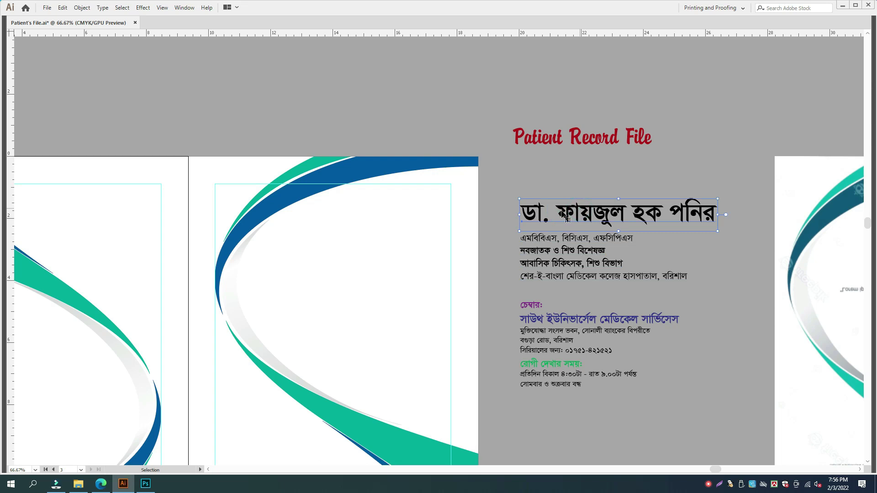
pyautogui.moveTo(582, 285); pyautogui.dragTo(581, 286)
pyautogui.moveTo(583, 255); pyautogui.dragTo(350, 293)
pyautogui.hotkey('ctrl', 'shift', 'c')
pyautogui.moveTo(340, 251); pyautogui.dragTo(440, 249)
# - Horizontally centre the name and qualification lines on each other
pyautogui.click(520, 245)
pyautogui.click(370, 236)
pyautogui.click(362, 277)
pyautogui.keyDown('shift'); pyautogui.click(411, 249); pyautogui.keyUp('shift')
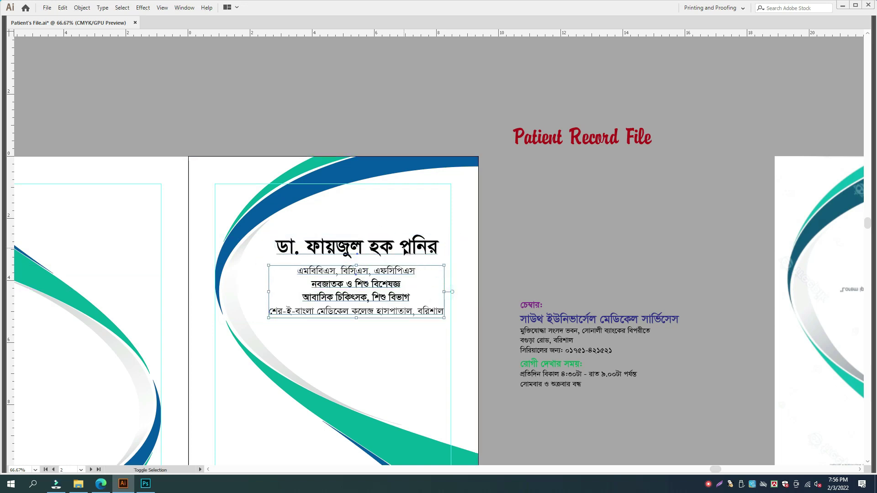
pyautogui.press('Tab')
pyautogui.click(70, 356)
pyautogui.press('Tab')
pyautogui.hotkey('ctrl', '+')
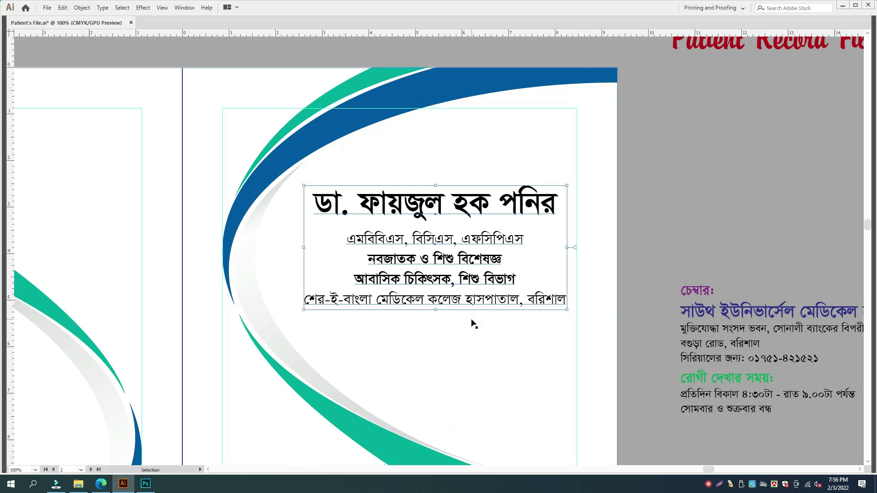
pyautogui.click(664, 213)
pyautogui.hotkey('ctrl', '+')
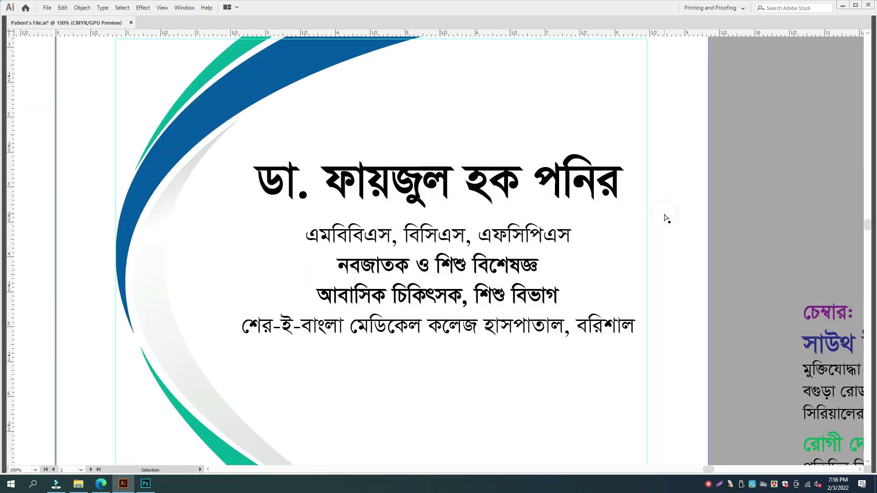
pyautogui.moveTo(572, 223); pyautogui.dragTo(563, 239)
# - Set the doctor's name font to Li Sirajee Sheikh ANSI V1
pyautogui.click(560, 200)
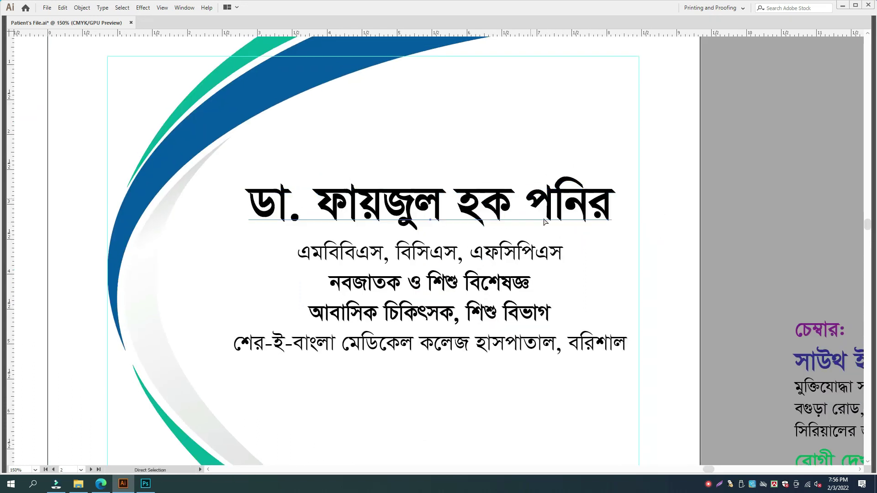
pyautogui.press('Tab')
pyautogui.click(690, 101)
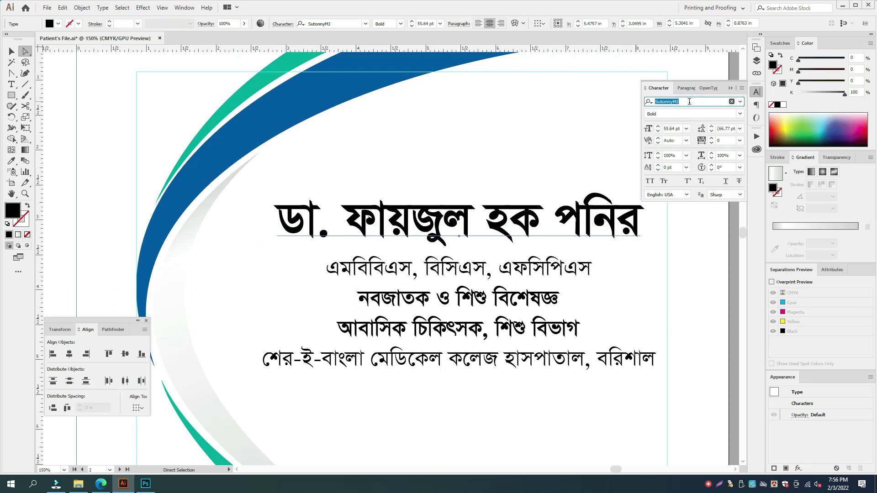
pyautogui.write('Li')
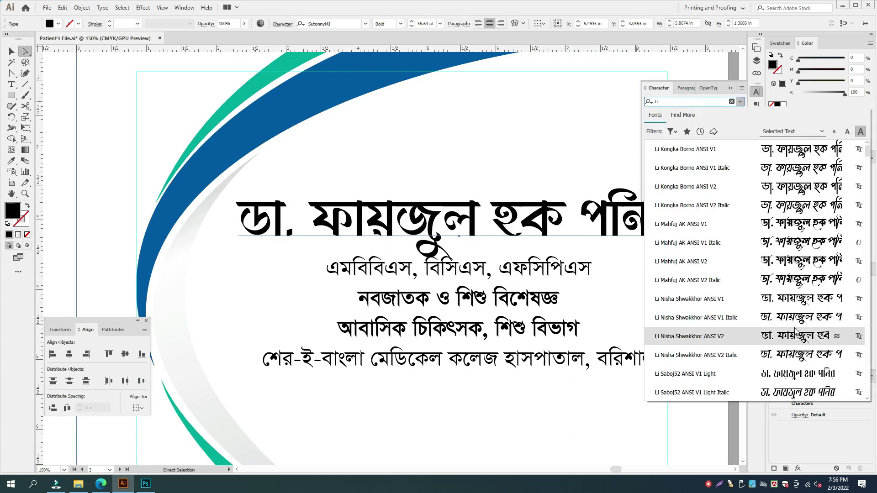
pyautogui.scroll(-4, 796, 332)
pyautogui.scroll(-6, 796, 332)
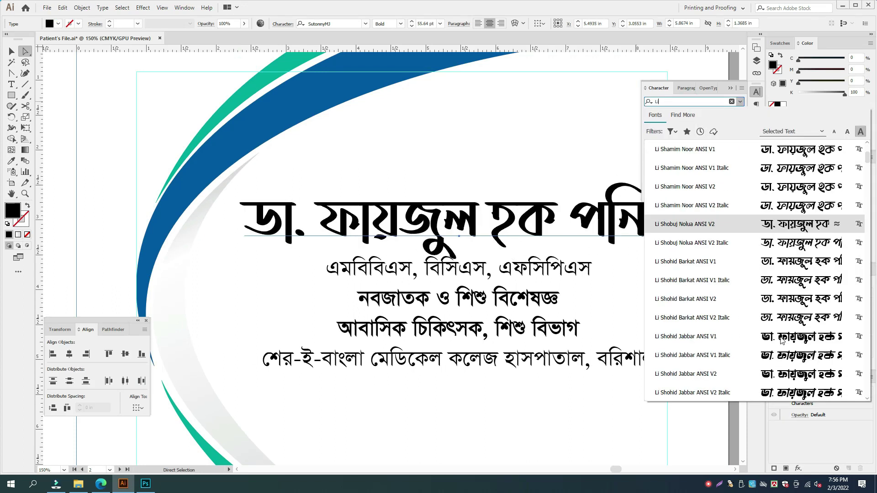
pyautogui.scroll(-4, 781, 340)
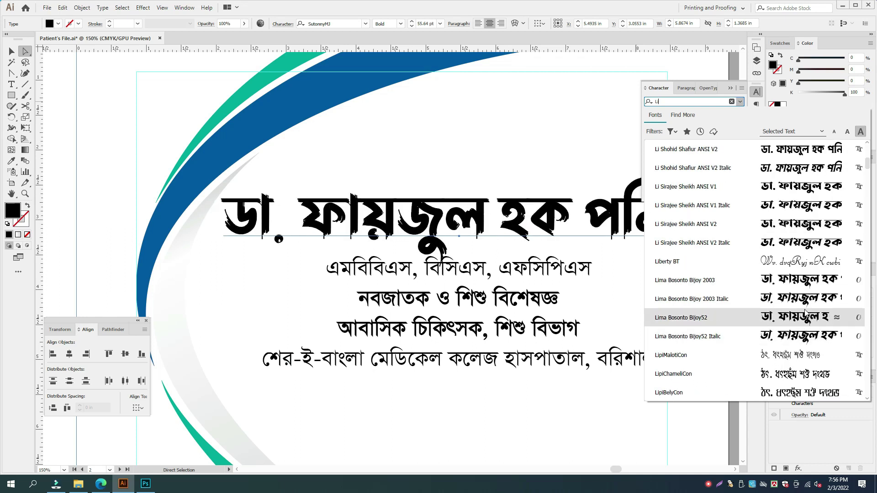
pyautogui.scroll(3, 805, 313)
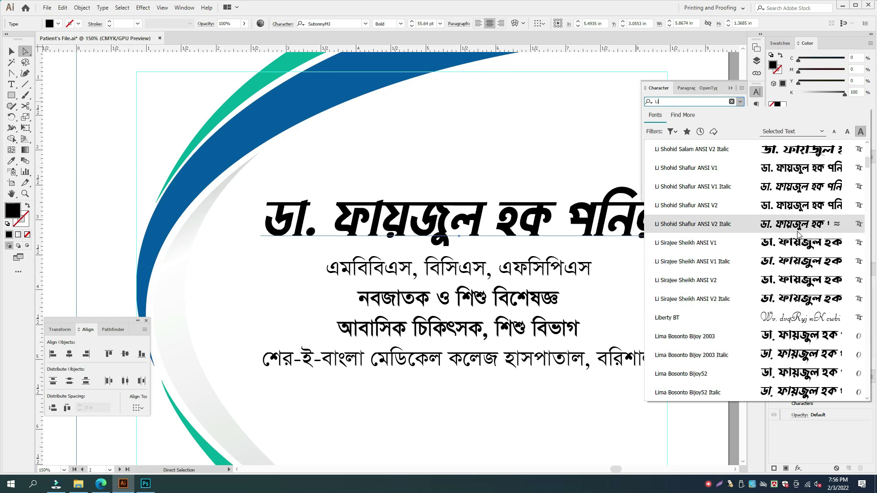
pyautogui.click(796, 251)
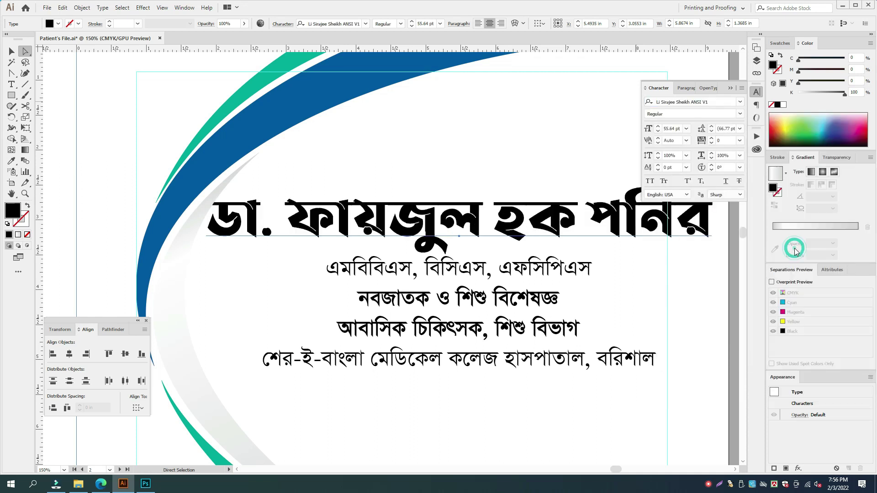
# - Reduce the name to 43 pt and colour it dark blue (C100 M100 K0)
pyautogui.click(658, 132)
pyautogui.click(657, 131)
pyautogui.click(658, 132)
pyautogui.click(658, 132)
pyautogui.click(658, 132)
pyautogui.moveTo(821, 94); pyautogui.dragTo(797, 94)
pyautogui.click(844, 60)
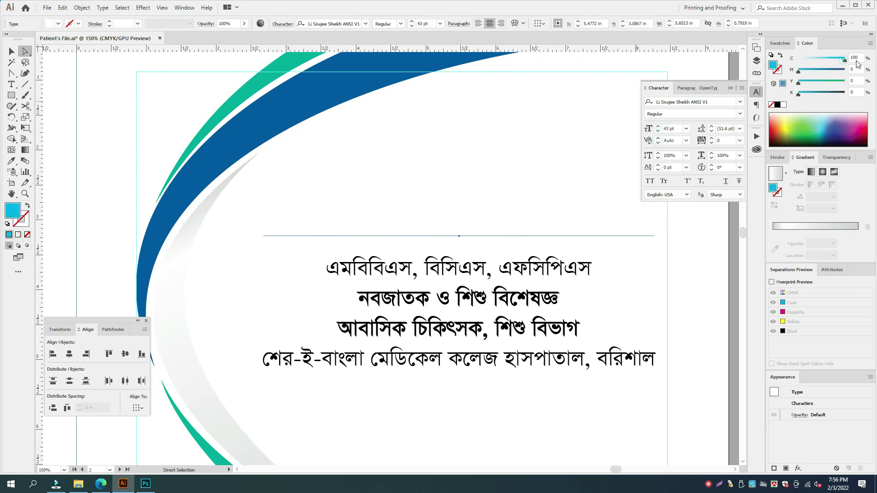
pyautogui.click(846, 71)
# - Colour the two specialty lines red with M100 Y100
pyautogui.doubleClick(473, 297)
pyautogui.moveTo(473, 297); pyautogui.dragTo(521, 323)
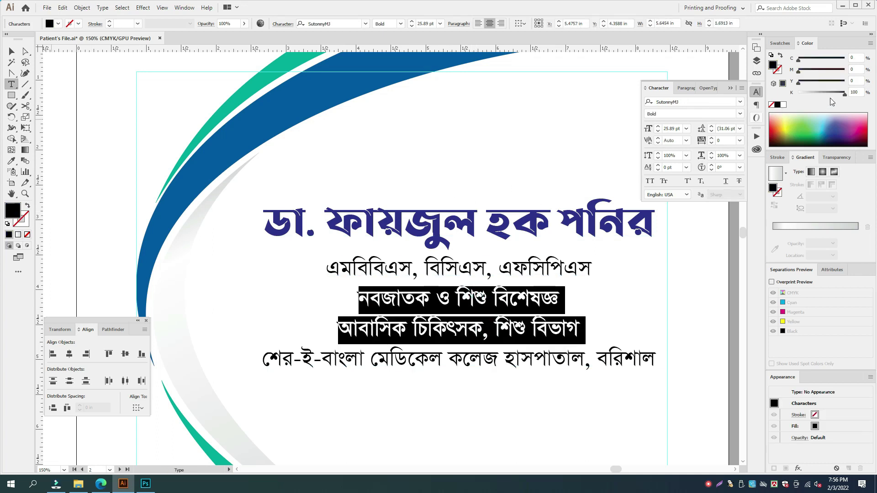
pyautogui.moveTo(839, 92); pyautogui.dragTo(799, 94)
pyautogui.click(842, 70)
pyautogui.click(844, 81)
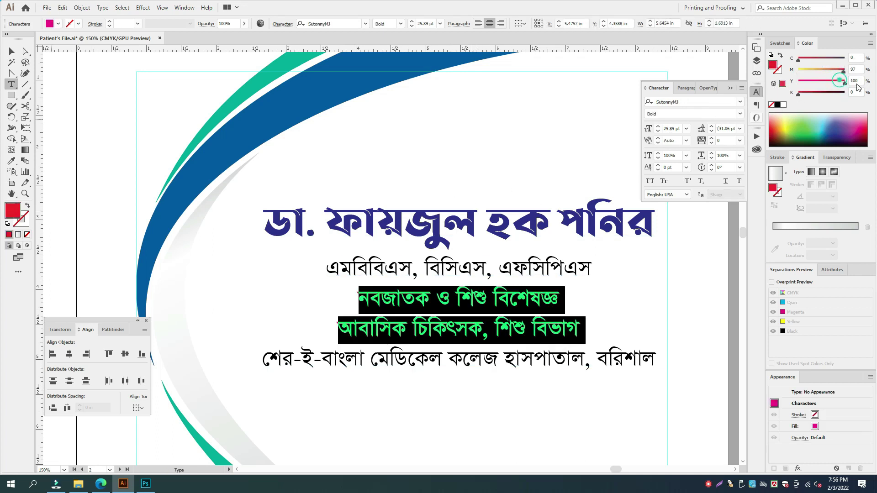
pyautogui.click(844, 70)
pyautogui.click(460, 311)
# - Stretch the doctor's name taller from its top handle
pyautogui.doubleClick(487, 242)
pyautogui.press('Escape')
pyautogui.moveTo(459, 199); pyautogui.dragTo(459, 184)
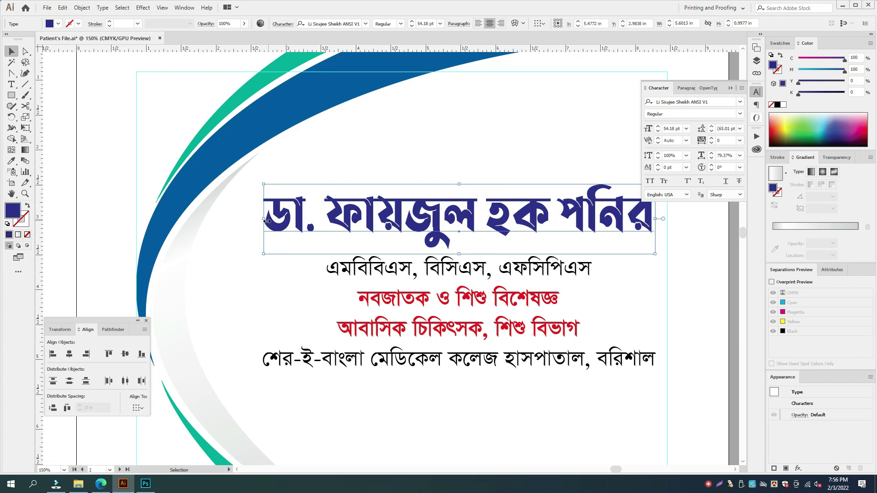
# - Tighten the leading between the four qualification lines
pyautogui.press('Tab')
pyautogui.click(512, 226)
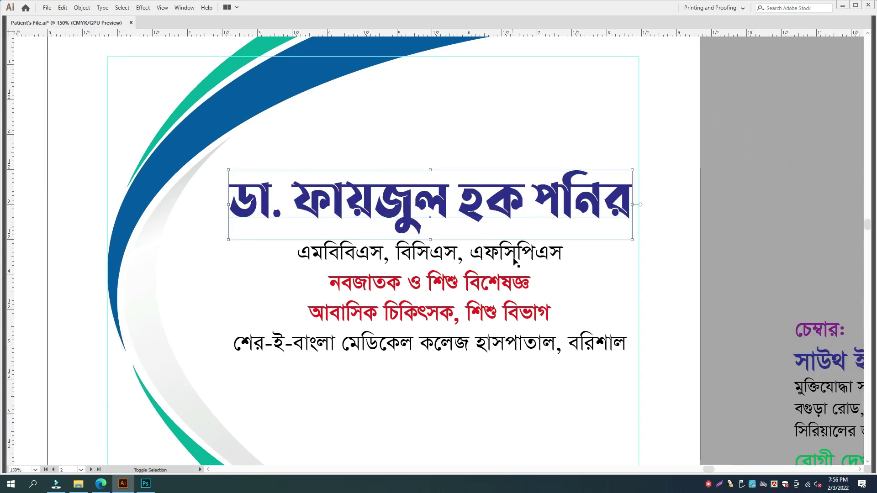
pyautogui.click(501, 298)
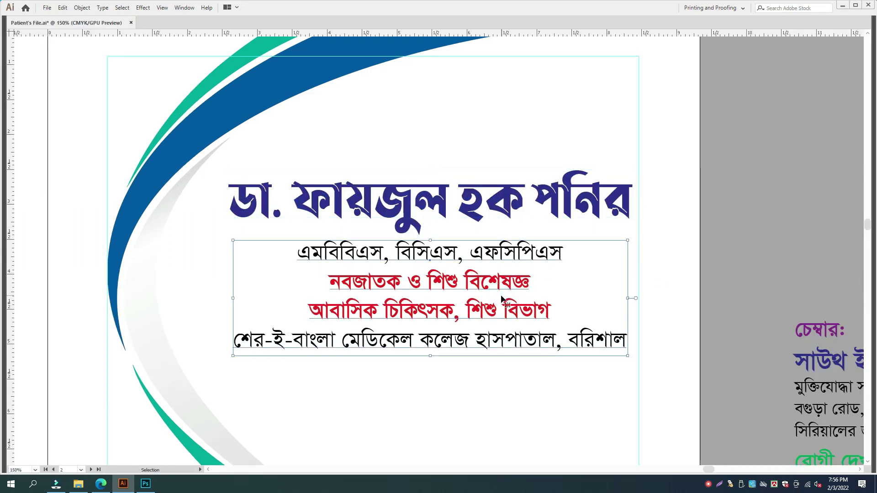
pyautogui.hotkey('alt', 'Up')
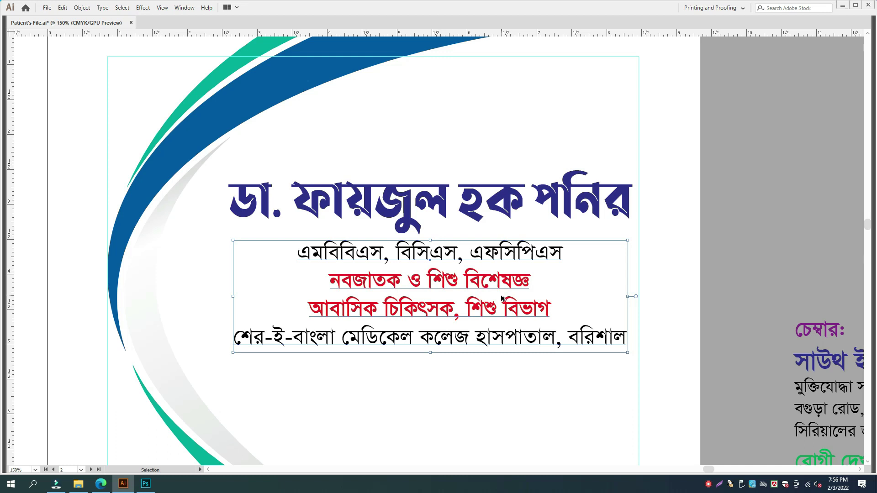
# - Marquee-select the whole chamber information block to bring it onto the cover page
pyautogui.hotkey('ctrl', '-')
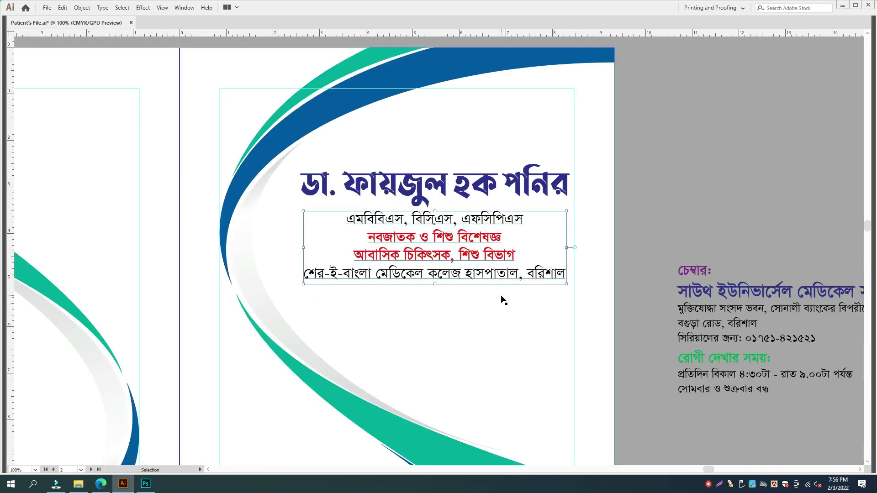
pyautogui.hotkey('ctrl', 'shift', 'a')
pyautogui.moveTo(500, 296); pyautogui.dragTo(428, 203)
pyautogui.moveTo(721, 347); pyautogui.dragTo(721, 370)
pyautogui.moveTo(605, 172); pyautogui.dragTo(298, 328)
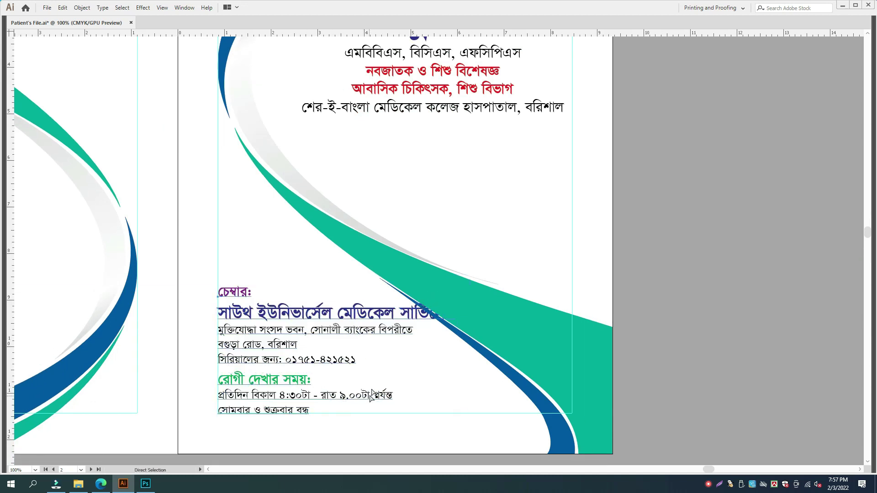
# - Join the closed-days note after the hours line in parentheses and colour it red
pyautogui.tripleClick(227, 411)
pyautogui.click(219, 411)
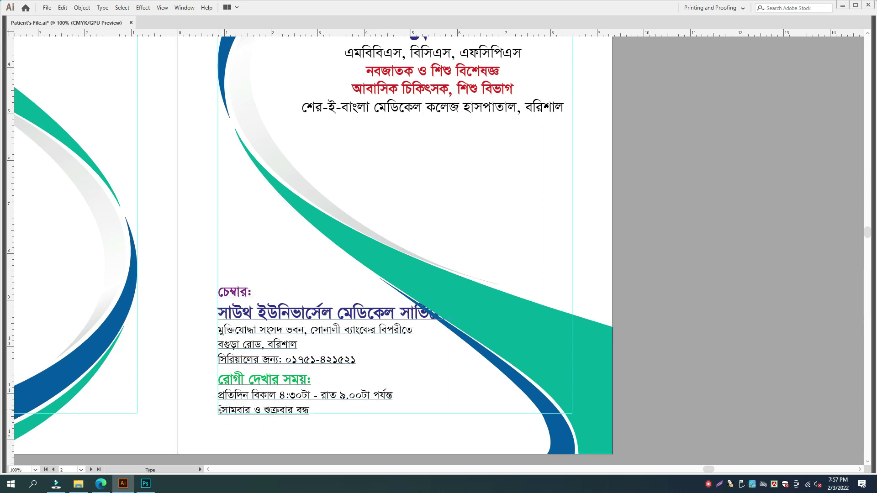
pyautogui.press('BackSpace')
pyautogui.write('(সোমবার ও শুক্রবার বন্ধ')
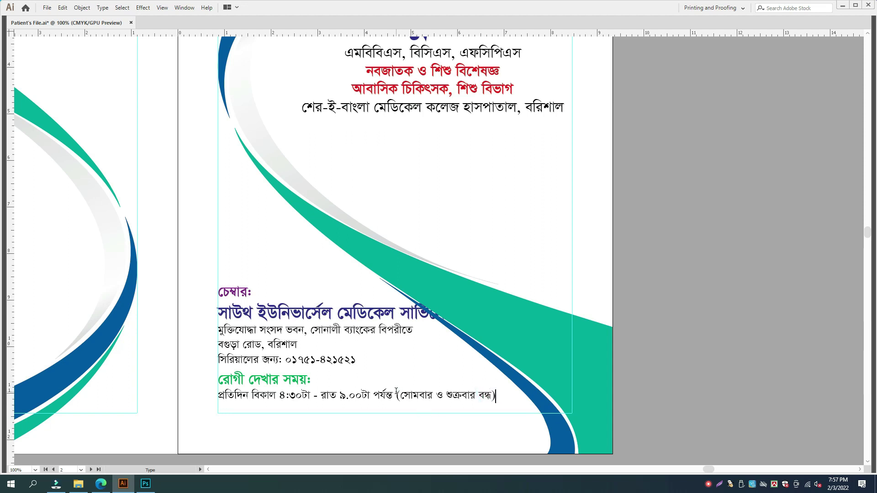
pyautogui.moveTo(396, 392); pyautogui.dragTo(507, 388)
pyautogui.moveTo(396, 395); pyautogui.dragTo(520, 394)
pyautogui.press('F6')
pyautogui.moveTo(844, 78); pyautogui.dragTo(746, 82)
pyautogui.moveTo(842, 55); pyautogui.dragTo(864, 70)
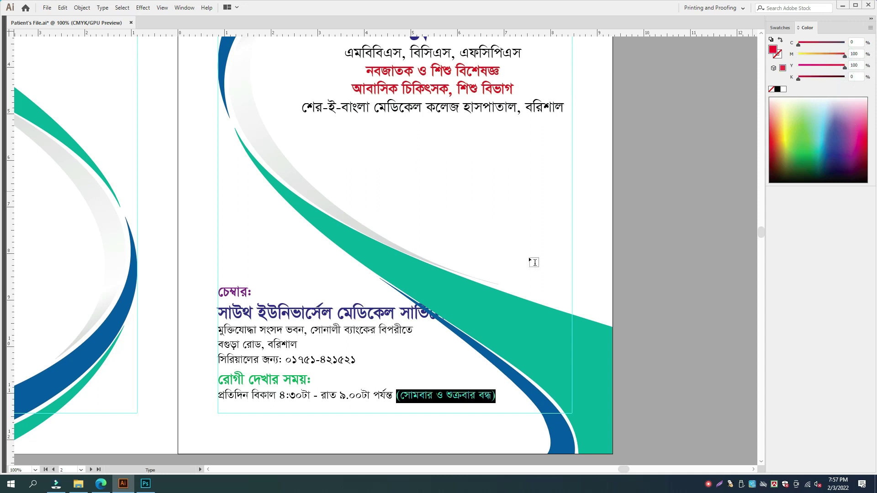
# - Merge the two address lines into one line, separated by a comma after বিপরীতে
pyautogui.keyDown('ctrl'); pyautogui.click(674, 319); pyautogui.keyUp('ctrl')
pyautogui.hotkey('ctrl', '+')
pyautogui.moveTo(616, 333); pyautogui.dragTo(612, 236)
pyautogui.click(432, 314)
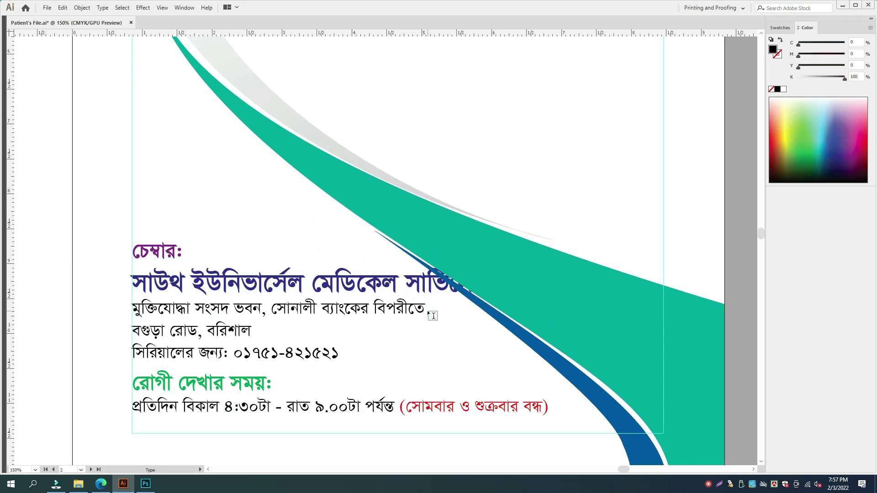
pyautogui.press('Delete')
pyautogui.press('Delete')
pyautogui.write(',')
pyautogui.press('Escape')
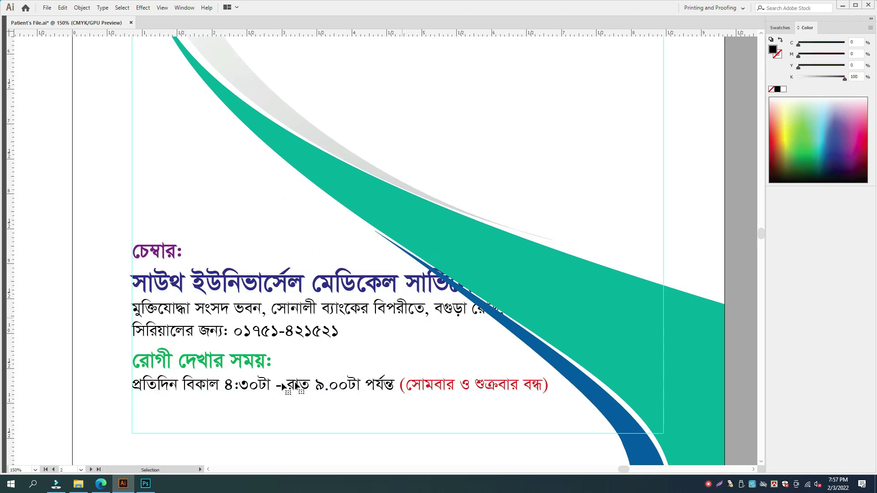
# - Move the chamber block lower on the page
pyautogui.hotkey('ctrl', 'y')
pyautogui.moveTo(234, 406); pyautogui.dragTo(248, 257)
pyautogui.moveTo(249, 255); pyautogui.dragTo(268, 298)
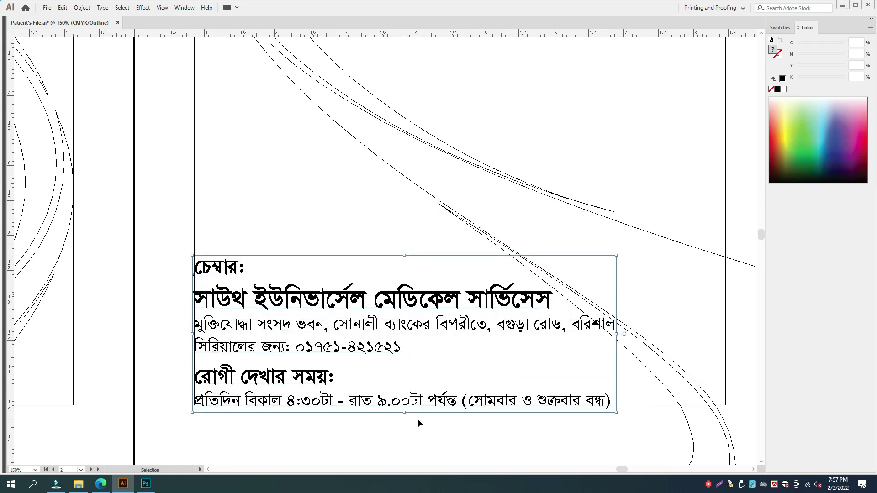
# - Condense the chamber address line to 91% width
pyautogui.hotkey('ctrl', 'y')
pyautogui.hotkey('ctrl', '-')
pyautogui.click(436, 422)
pyautogui.hotkey('ctrl', '+')
pyautogui.hotkey('ctrl', 't')
pyautogui.click(459, 324)
pyautogui.press('a')
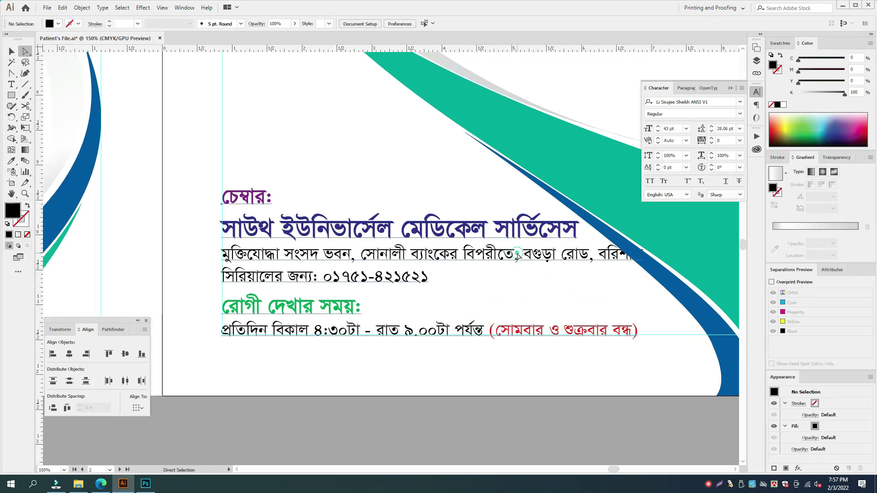
pyautogui.tripleClick(517, 253)
pyautogui.click(712, 158)
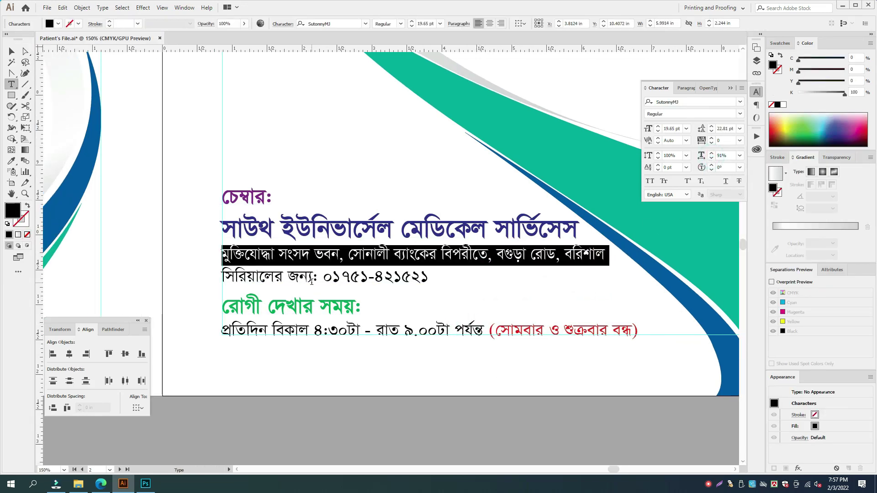
# - Make the serial-booking phone line bold and red
pyautogui.tripleClick(311, 281)
pyautogui.click(739, 114)
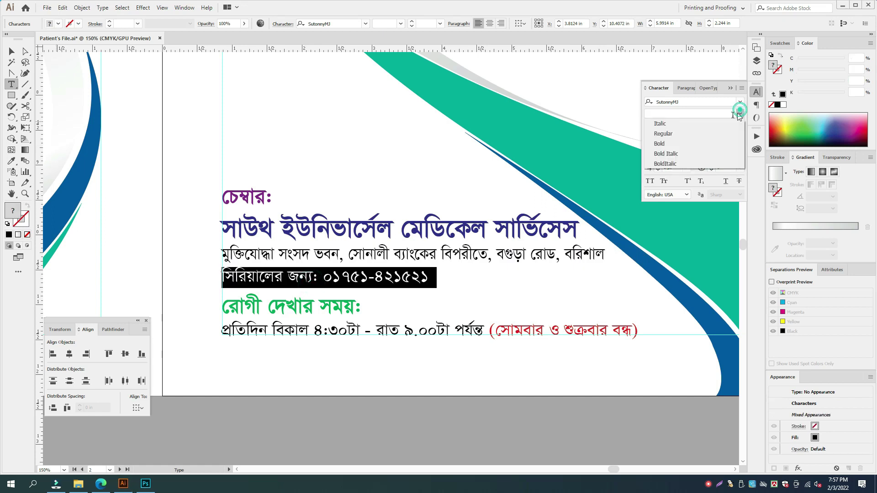
pyautogui.click(671, 143)
pyautogui.click(816, 94)
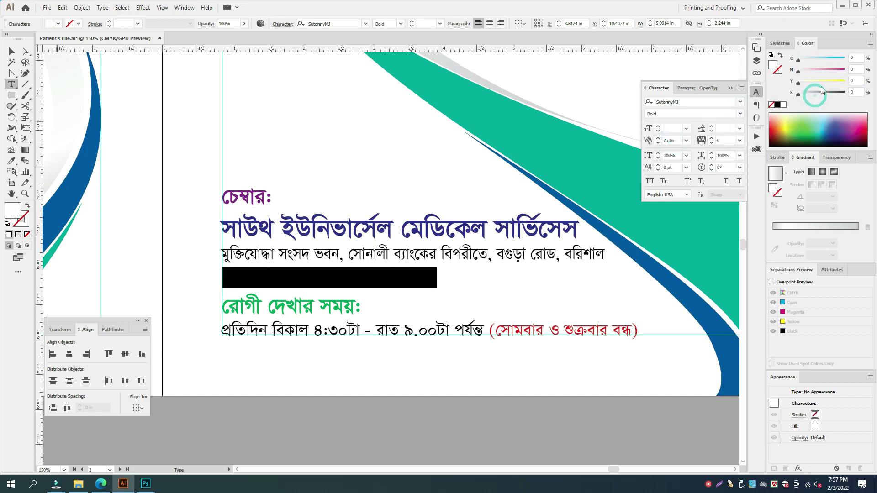
pyautogui.click(844, 71)
pyautogui.click(844, 82)
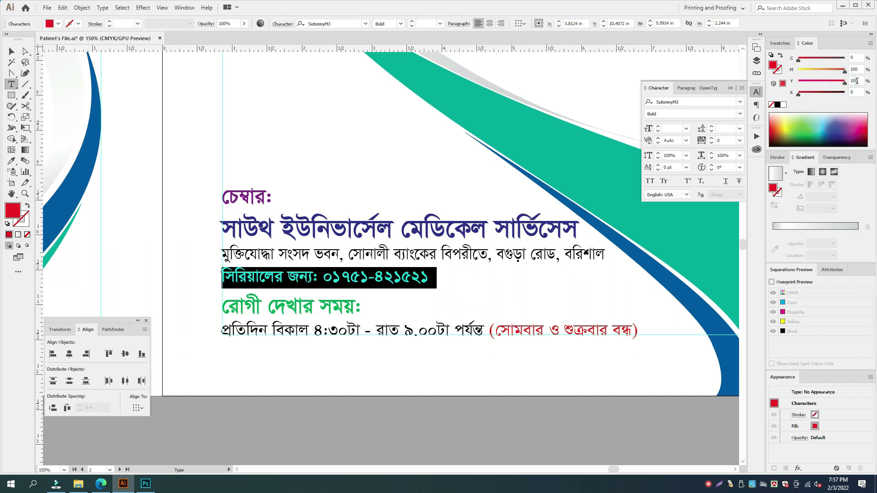
pyautogui.press('Escape')
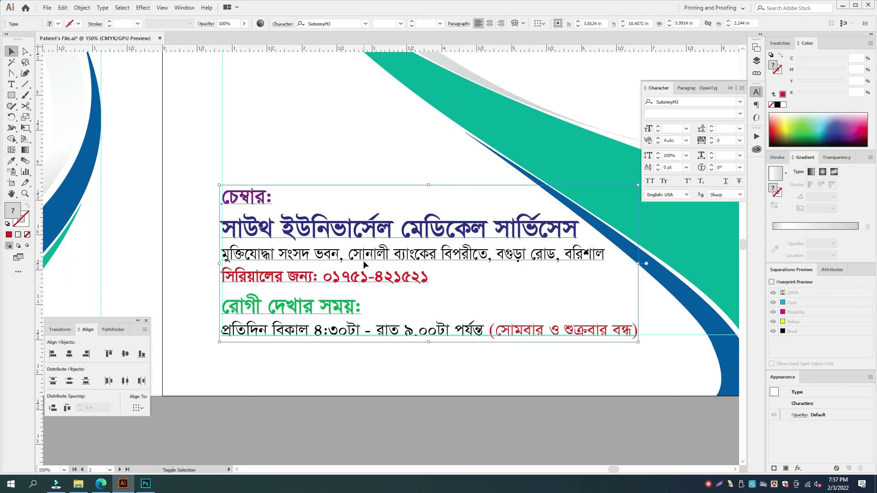
pyautogui.click(410, 397)
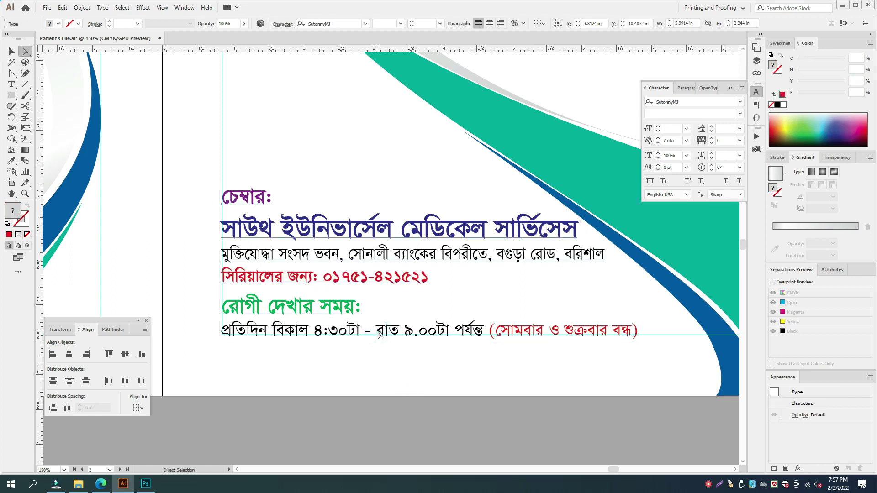
# - Delete the visiting-hours heading and schedule lines, then undo the deletion
pyautogui.press('a')
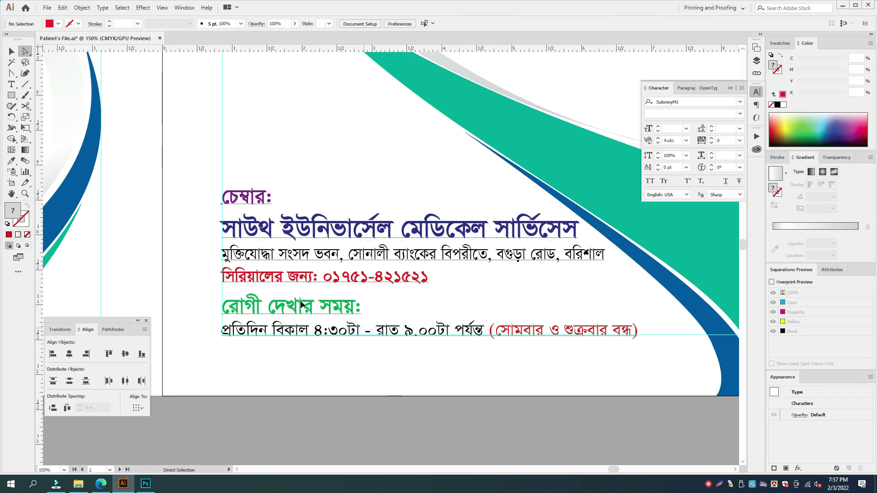
pyautogui.tripleClick(359, 314)
pyautogui.hotkey('shift', 'Down')
pyautogui.press('BackSpace')
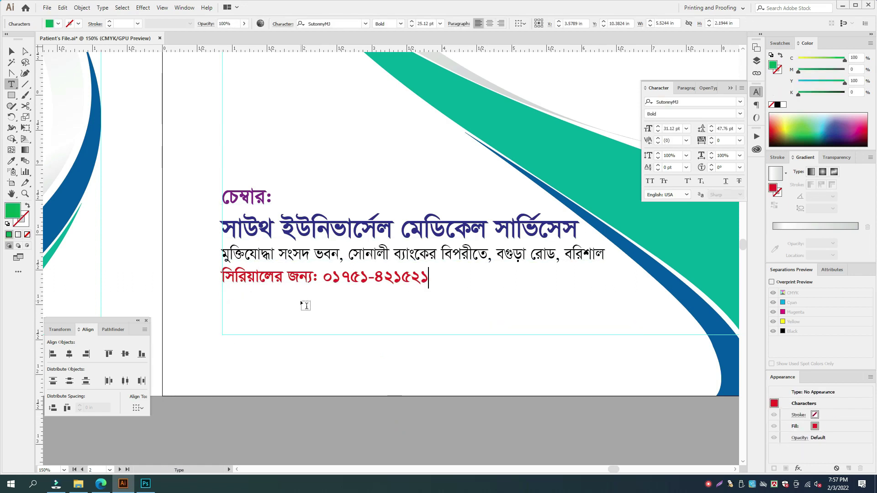
pyautogui.press('Escape')
pyautogui.hotkey('ctrl', 'z')
pyautogui.hotkey('ctrl', 'z')
pyautogui.hotkey('ctrl', 'z')
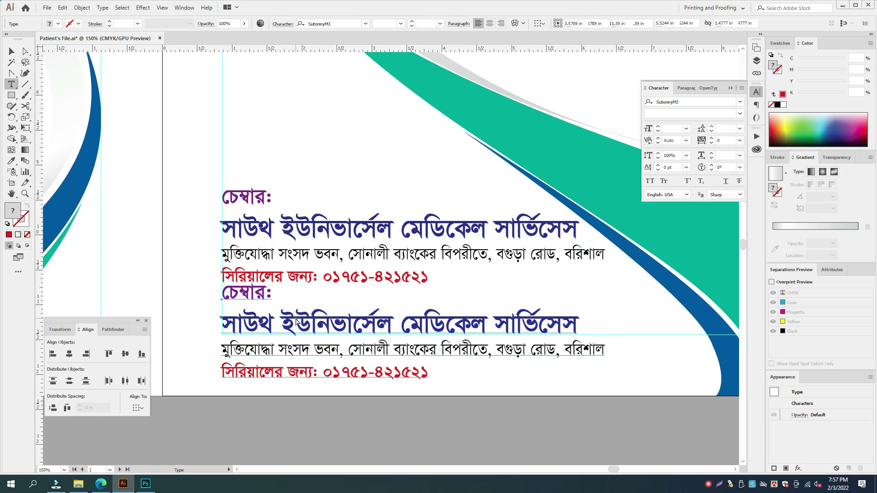
pyautogui.hotkey('ctrl', 'z')
pyautogui.hotkey('ctrl', 'z')
pyautogui.hotkey('ctrl', 'z')
pyautogui.hotkey('ctrl', 'z')
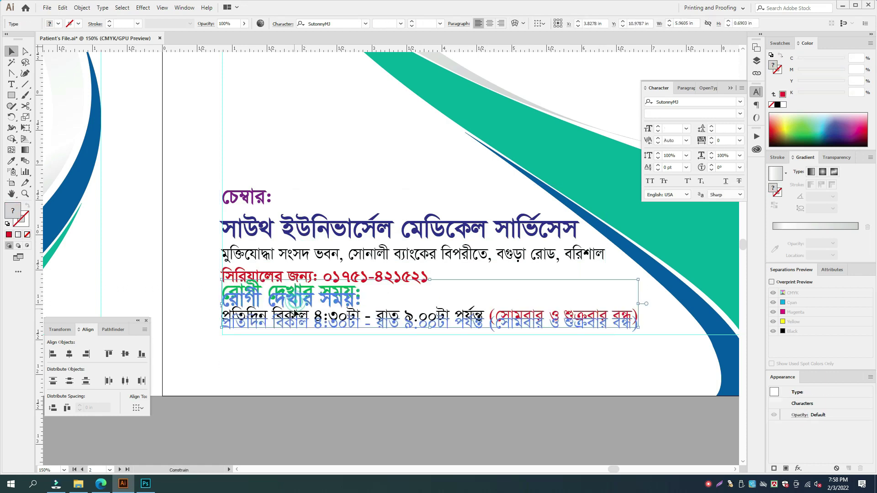
# - Nudge the visiting-hours text block down two steps
pyautogui.press('a')
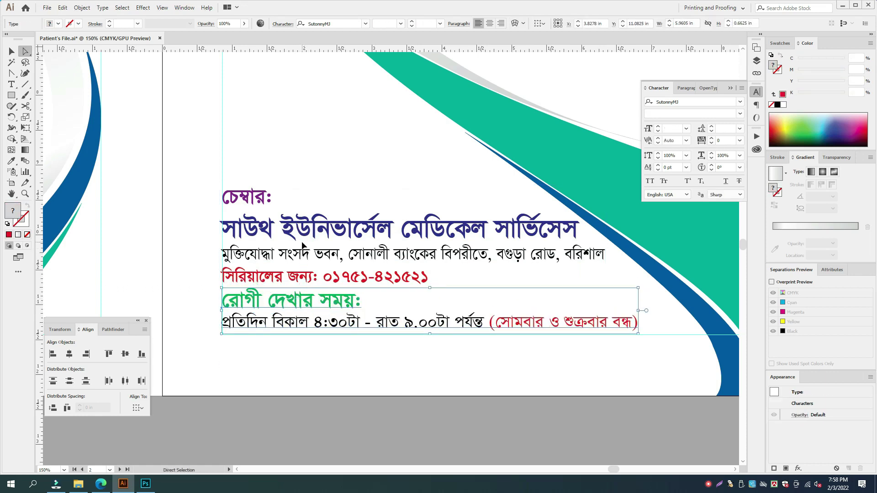
pyautogui.click(303, 245)
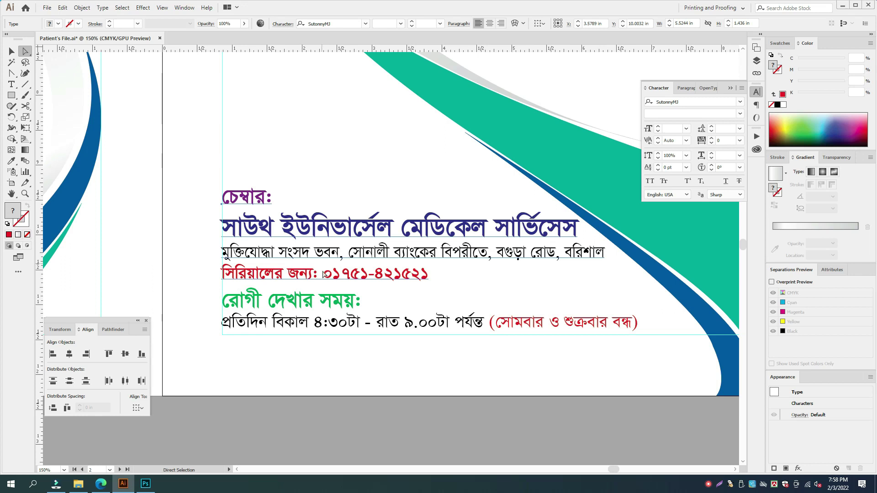
pyautogui.tripleClick(329, 317)
pyautogui.press('Escape')
pyautogui.press('Down')
pyautogui.press('Down')
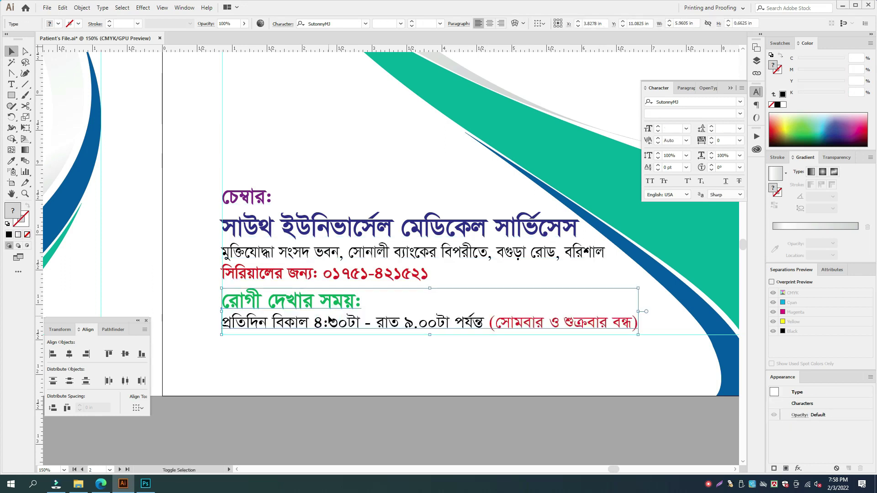
pyautogui.press('Down')
pyautogui.press('Down')
pyautogui.press('Down')
pyautogui.press('Down')
pyautogui.press('Down')
pyautogui.press('Down')
pyautogui.press('Down')
pyautogui.press('Down')
# - Nudge the four-line chamber details block down two steps and zoom out to the page
pyautogui.click(320, 275)
pyautogui.press('Down')
pyautogui.press('Down')
pyautogui.press('Down')
pyautogui.press('Down')
pyautogui.press('Down')
pyautogui.press('Down')
pyautogui.press('Down')
pyautogui.press('Down')
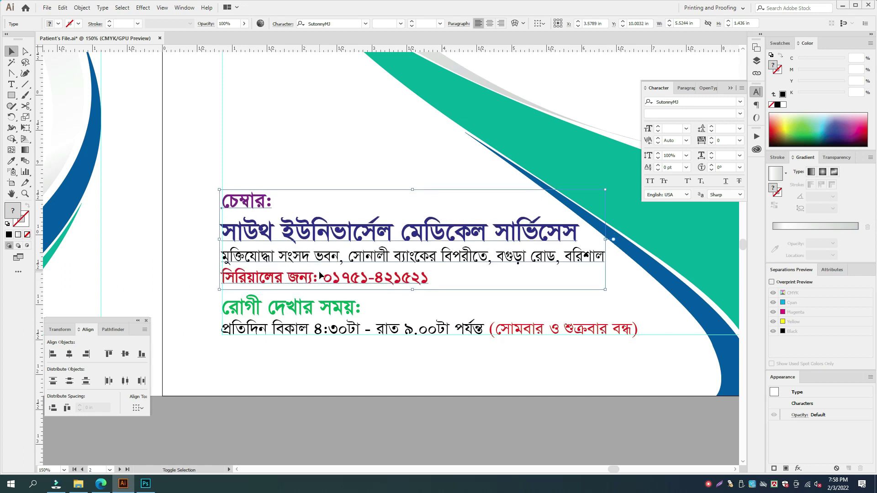
pyautogui.press('Down')
pyautogui.press('Down')
pyautogui.click(473, 425)
pyautogui.press('Tab')
pyautogui.hotkey('ctrl', '-')
pyautogui.hotkey('ctrl', '-')
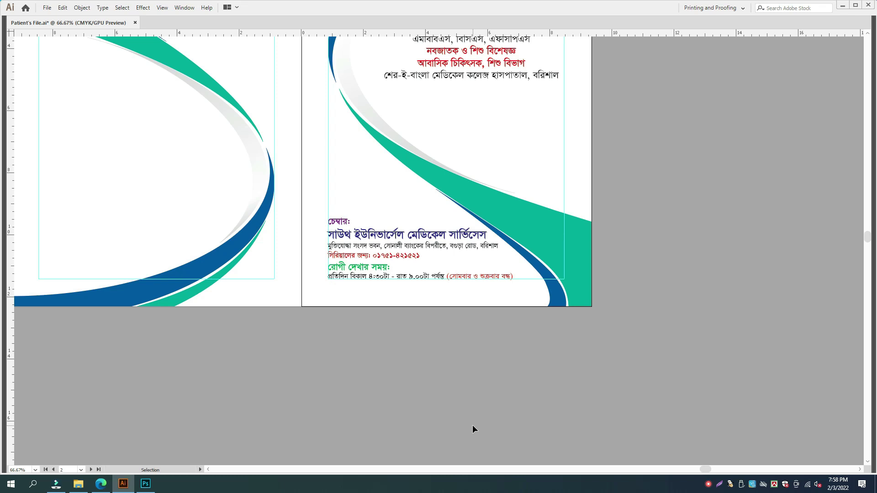
# - Shorten the doctor's name heading slightly and raise it with the degree lines
pyautogui.moveTo(470, 364); pyautogui.dragTo(464, 417)
pyautogui.click(543, 136)
pyautogui.click(540, 113)
pyautogui.moveTo(511, 99); pyautogui.dragTo(508, 104)
pyautogui.keyDown('shift'); pyautogui.click(503, 144); pyautogui.keyUp('shift')
pyautogui.press('Up')
pyautogui.press('Up')
pyautogui.press('Up')
pyautogui.press('Up')
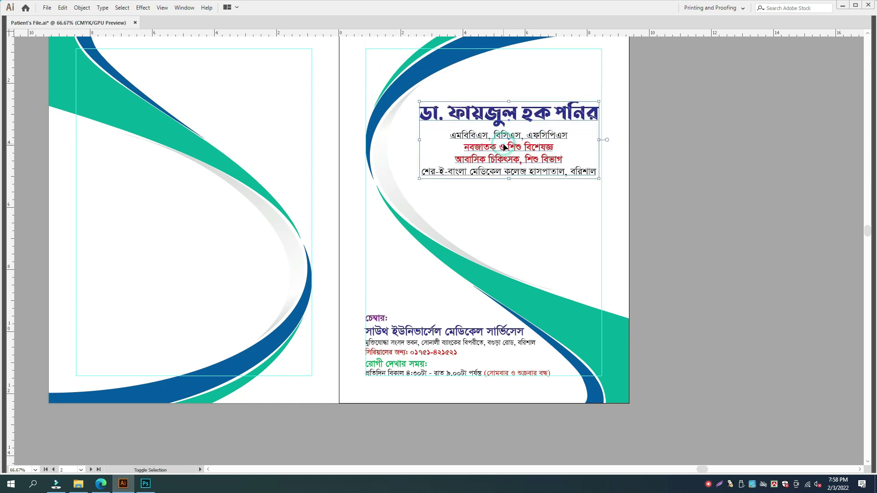
pyautogui.press('Up')
pyautogui.press('Up')
pyautogui.press('Up')
pyautogui.press('Up')
pyautogui.press('Up')
pyautogui.press('Up')
pyautogui.press('Up')
pyautogui.press('Up')
pyautogui.press('Up')
pyautogui.press('Up')
pyautogui.press('Up')
pyautogui.press('Up')
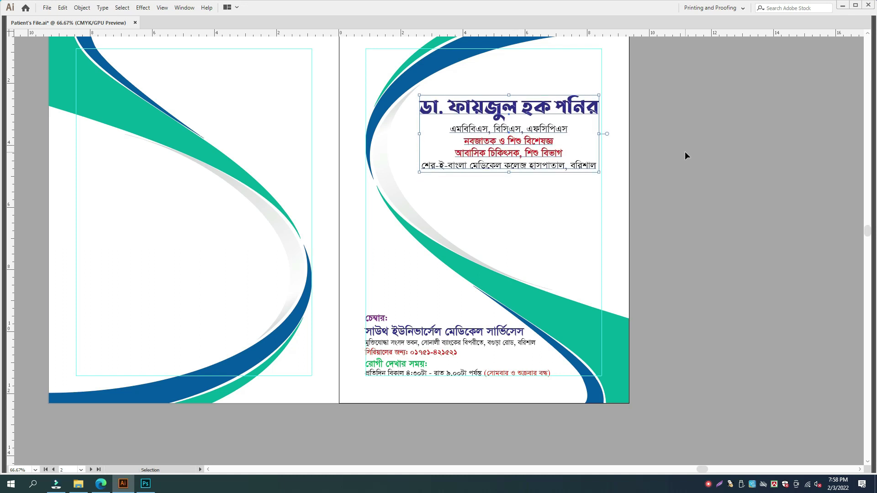
# - Narrow the doctor's name heading slightly and reselect the title text block
pyautogui.hotkey('ctrl', '=')
pyautogui.click(711, 185)
pyautogui.click(545, 198)
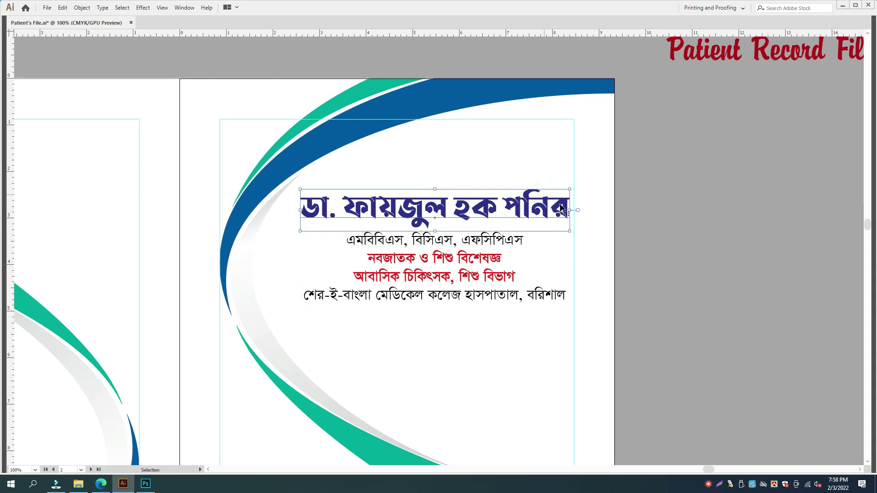
pyautogui.moveTo(571, 209); pyautogui.dragTo(566, 209)
pyautogui.click(665, 235)
pyautogui.click(516, 239)
pyautogui.click(498, 212)
pyautogui.press('Tab')
pyautogui.click(704, 98)
pyautogui.write('Li')
pyautogui.scroll(-10, 772, 332)
pyautogui.scroll(-10, 773, 345)
pyautogui.scroll(1, 773, 347)
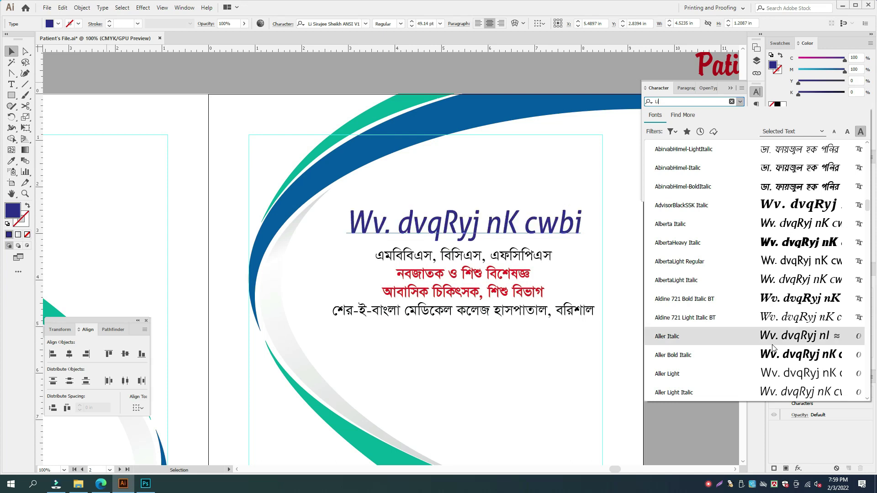
pyautogui.scroll(-10, 794, 324)
pyautogui.scroll(-3, 794, 323)
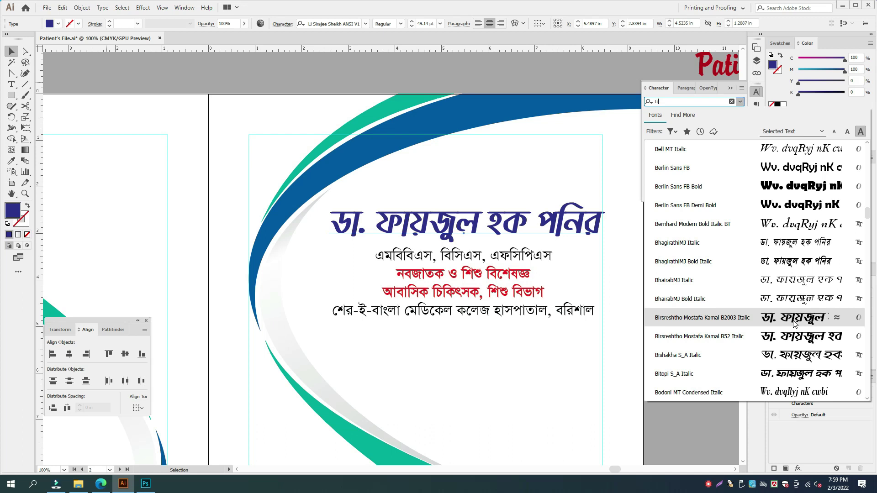
pyautogui.scroll(-2, 795, 324)
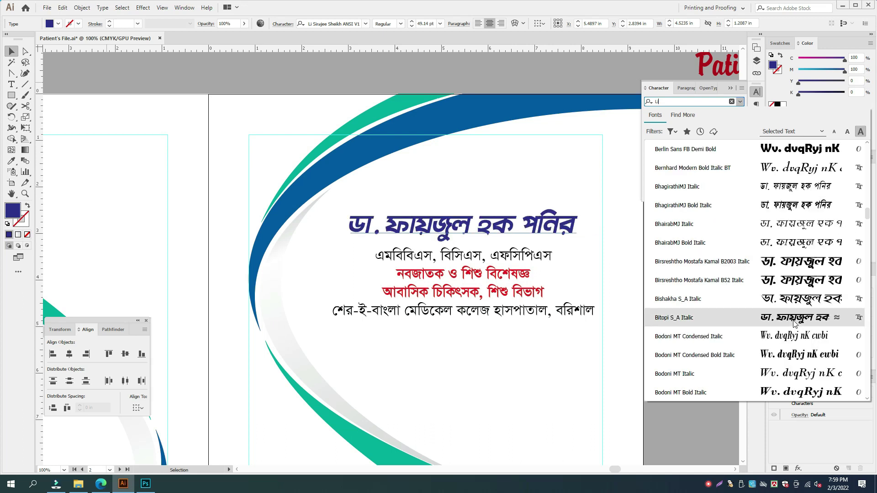
pyautogui.scroll(-12, 794, 324)
pyautogui.scroll(-15, 792, 323)
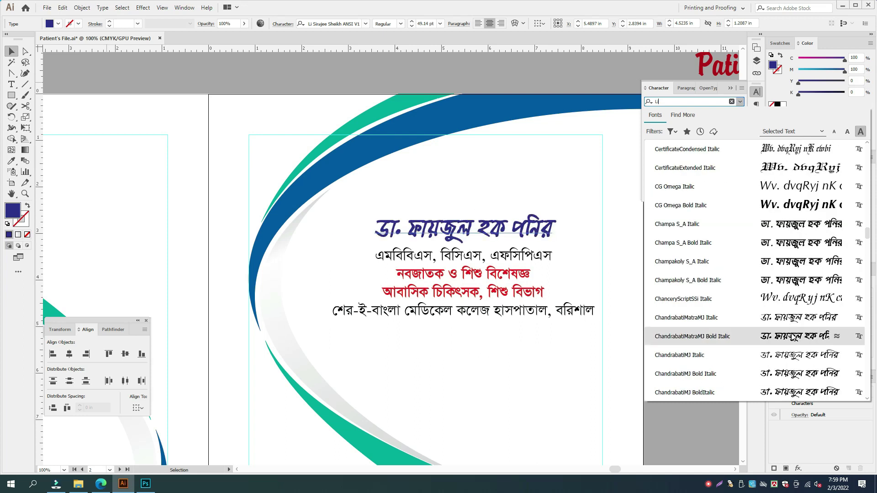
pyautogui.scroll(-12, 795, 338)
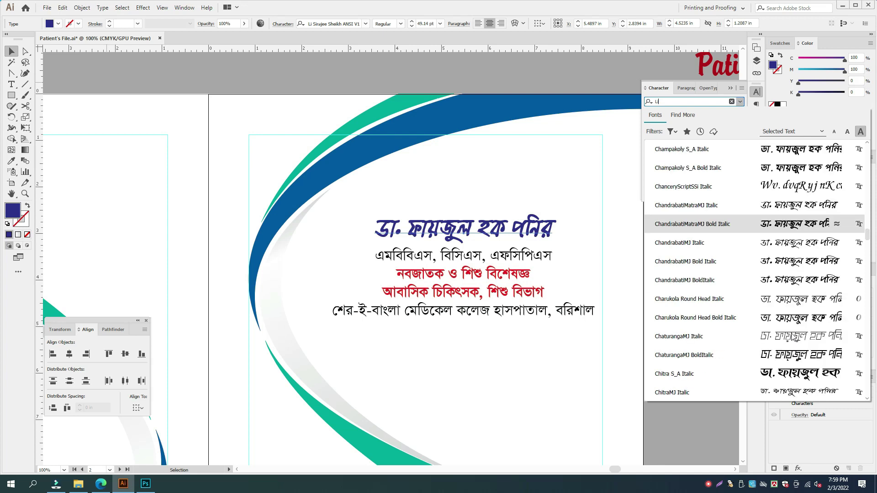
pyautogui.scroll(-8, 793, 337)
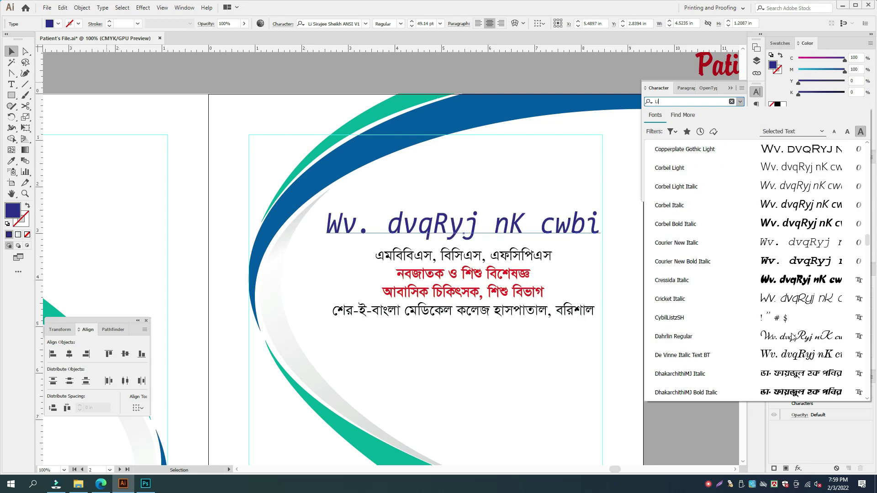
pyautogui.scroll(-3, 794, 337)
pyautogui.scroll(-6, 794, 337)
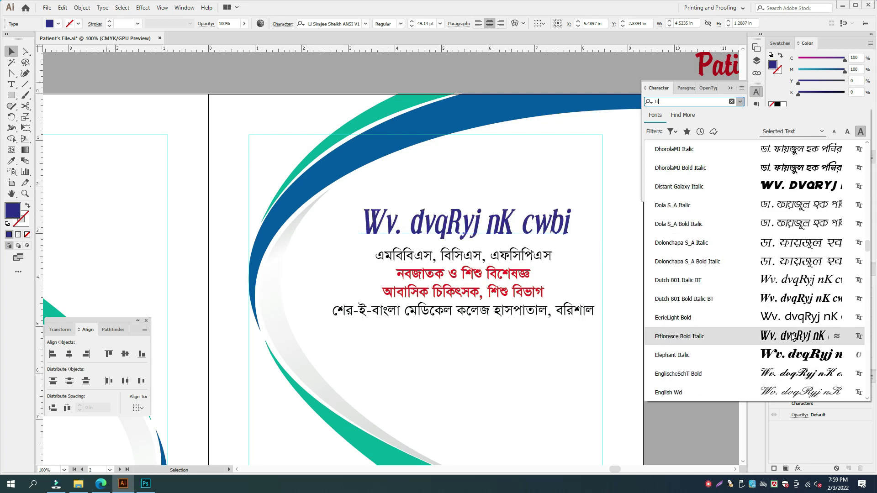
pyautogui.scroll(-18, 793, 337)
pyautogui.scroll(-5, 794, 338)
pyautogui.scroll(-8, 794, 337)
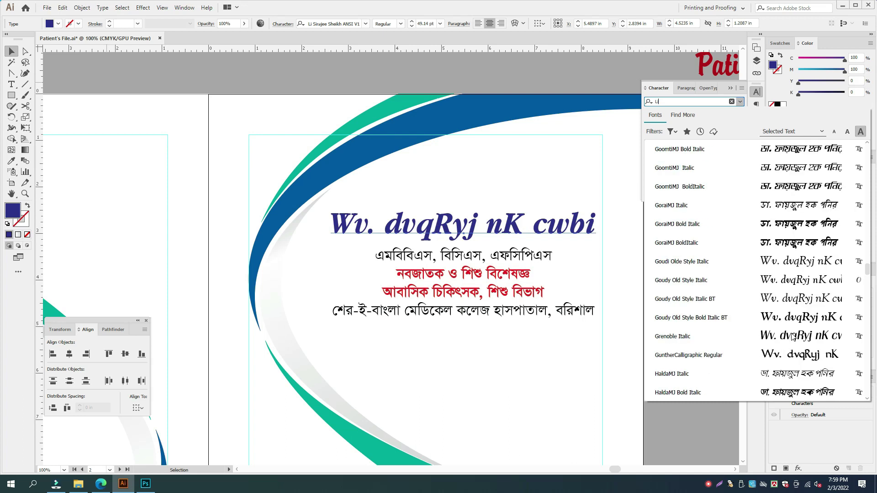
pyautogui.scroll(-15, 794, 337)
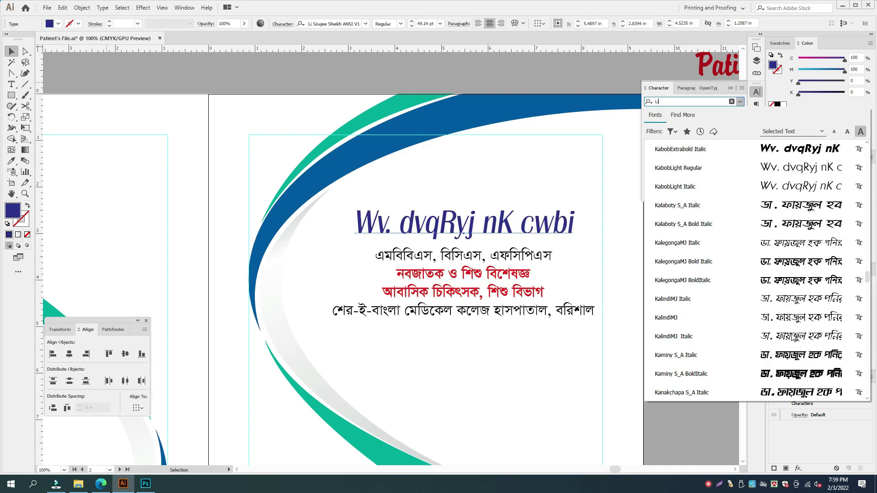
pyautogui.scroll(-3, 795, 337)
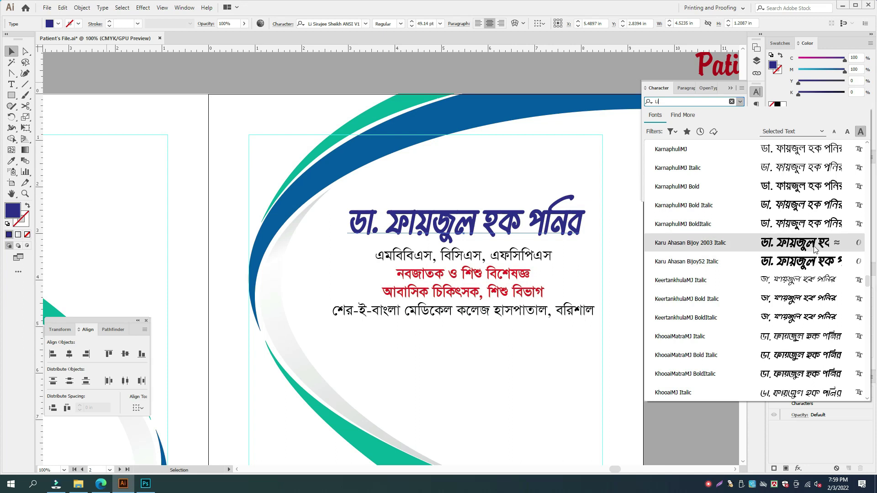
pyautogui.scroll(-3, 822, 340)
pyautogui.scroll(-10, 822, 345)
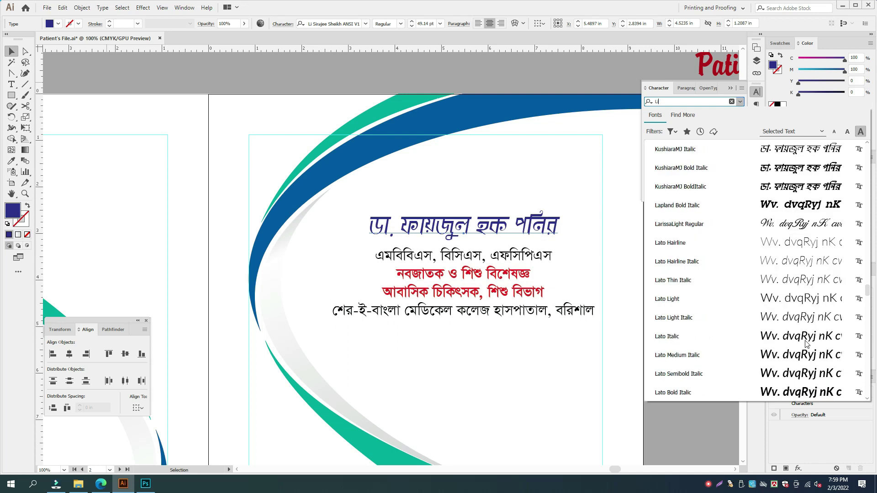
pyautogui.scroll(-6, 806, 344)
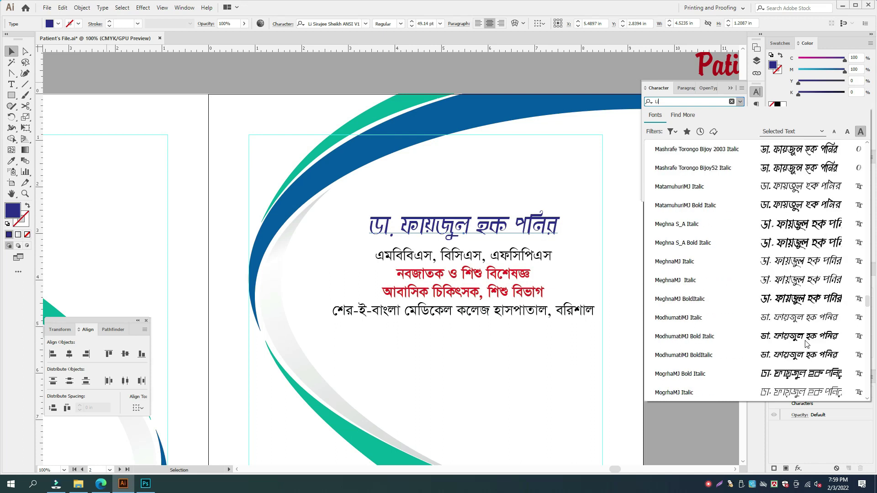
pyautogui.scroll(-8, 807, 343)
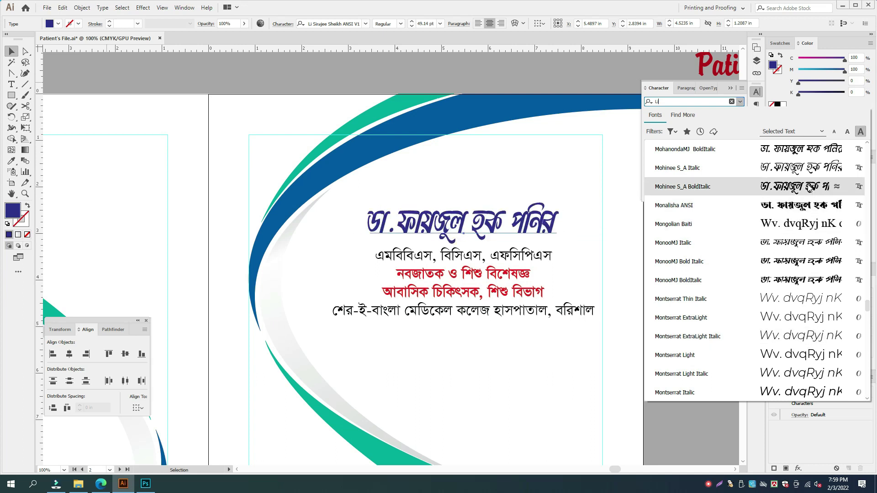
pyautogui.scroll(-10, 784, 340)
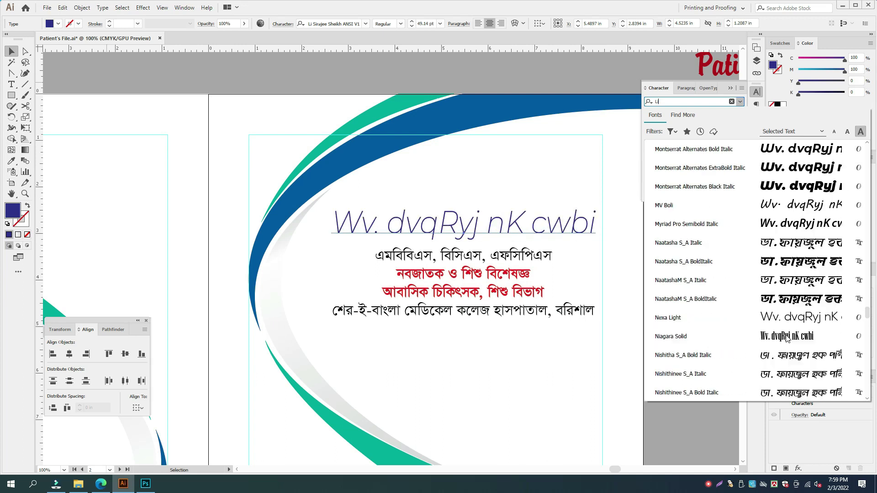
pyautogui.scroll(-10, 784, 340)
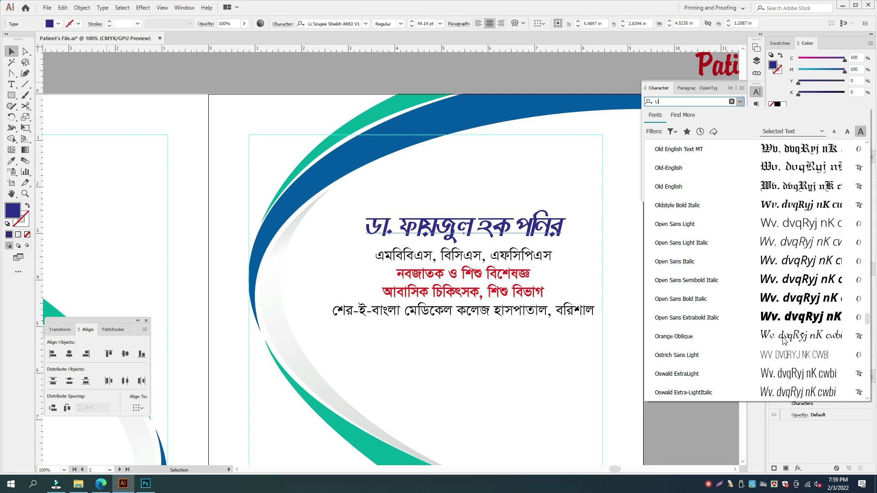
pyautogui.scroll(-10, 784, 340)
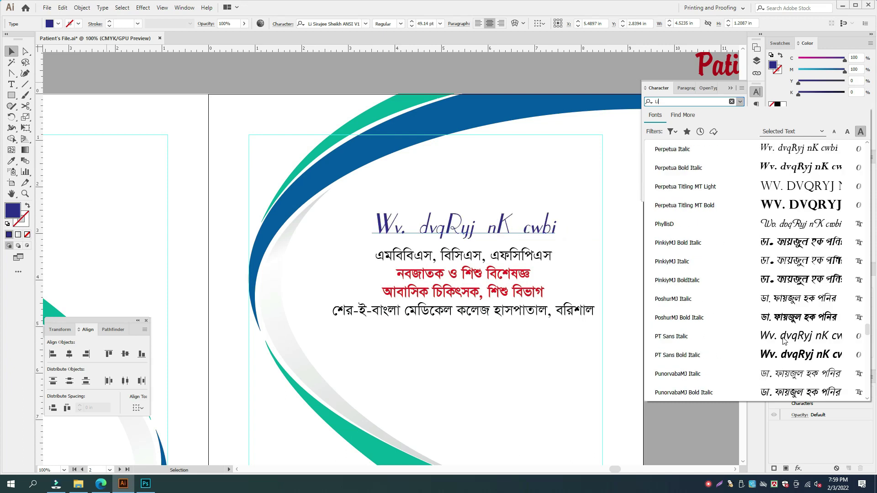
pyautogui.scroll(-10, 784, 340)
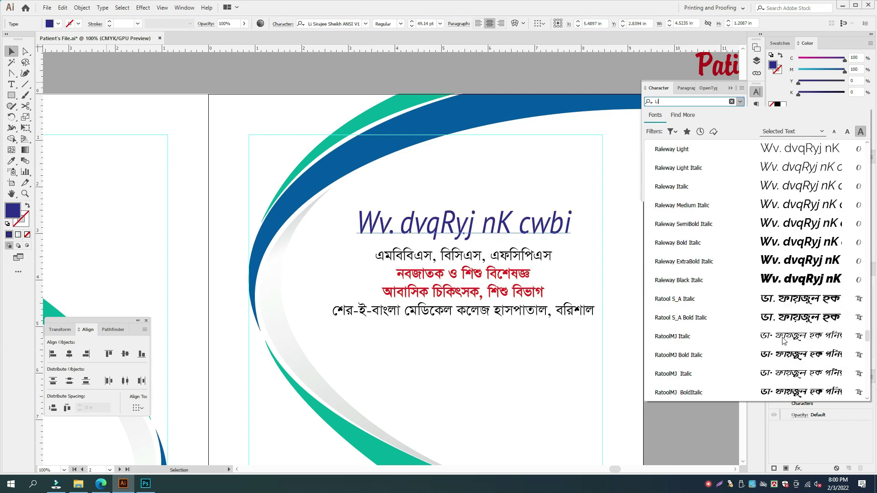
pyautogui.scroll(-6, 784, 341)
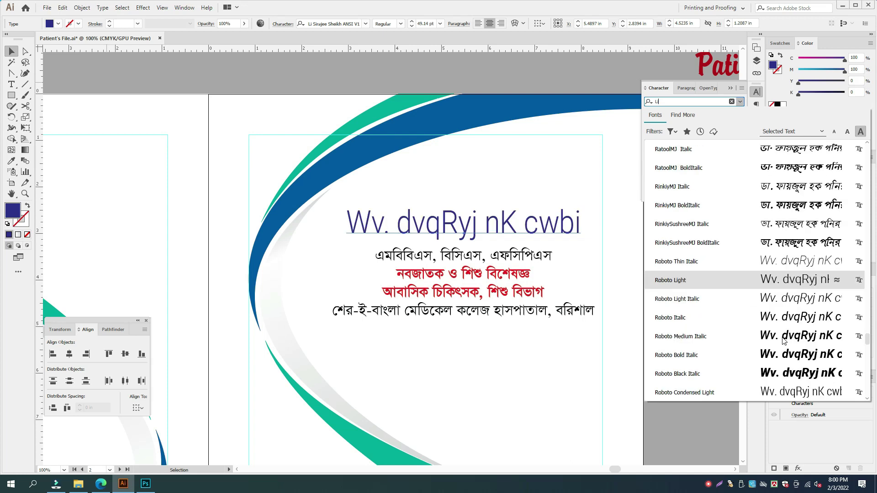
pyautogui.scroll(-5, 785, 341)
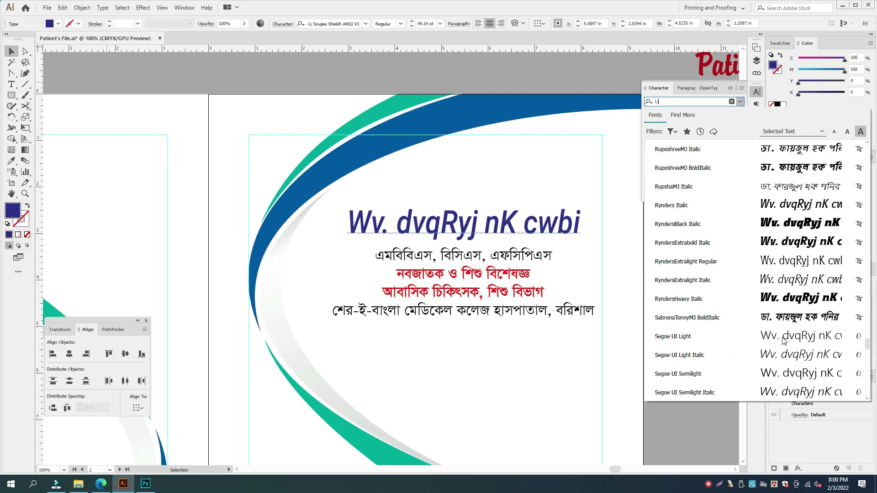
pyautogui.scroll(-6, 804, 322)
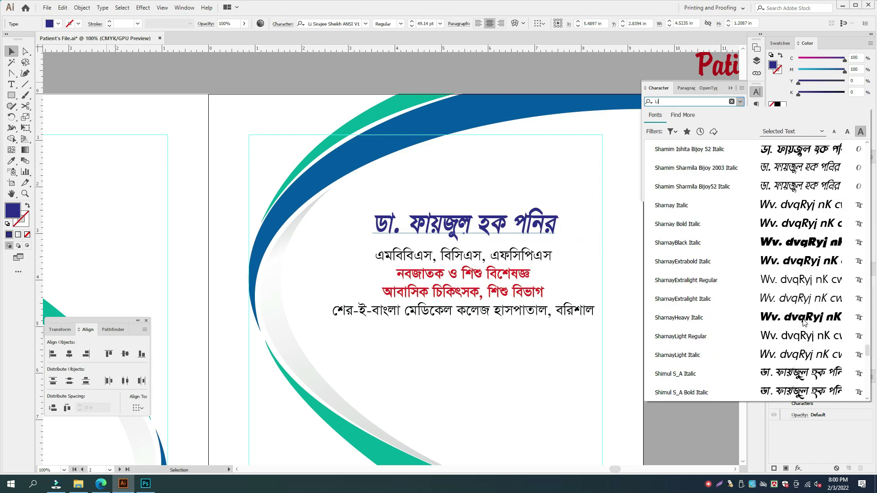
pyautogui.scroll(3, 804, 322)
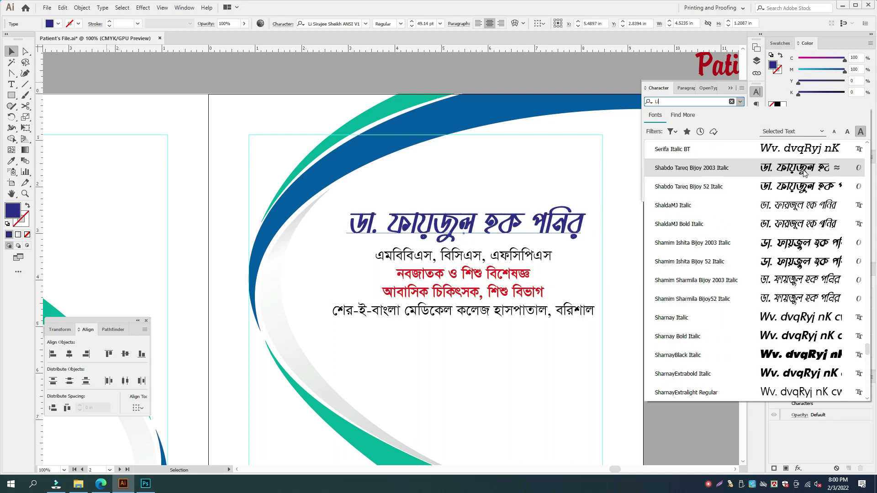
pyautogui.scroll(2, 803, 175)
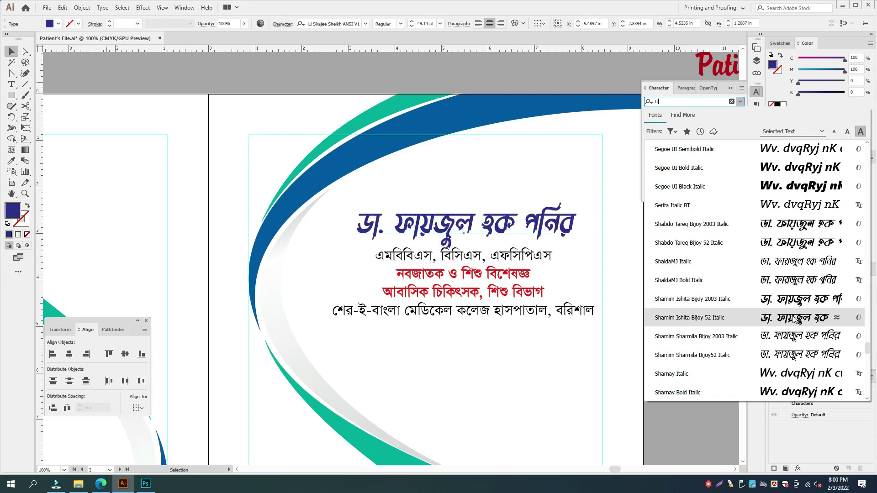
pyautogui.scroll(-5, 800, 307)
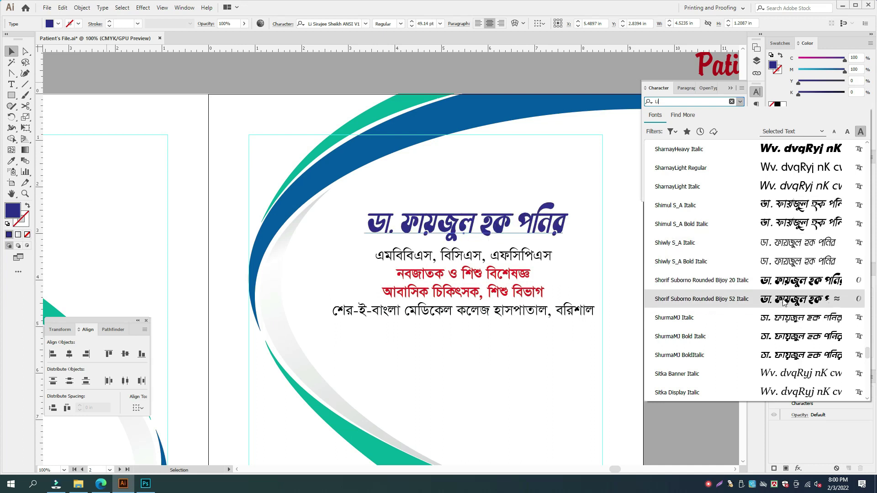
pyautogui.scroll(-8, 790, 322)
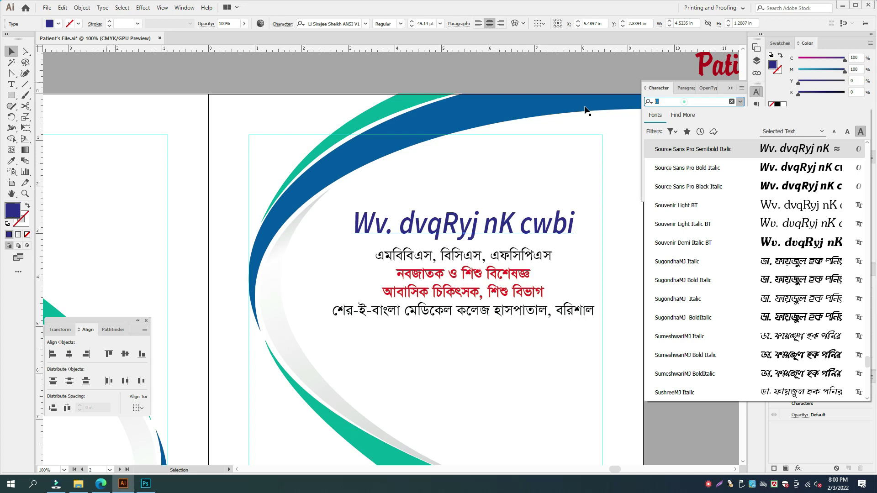
# - Remove the 'Li' font filter and scroll through the full list of fonts
pyautogui.press('BackSpace')
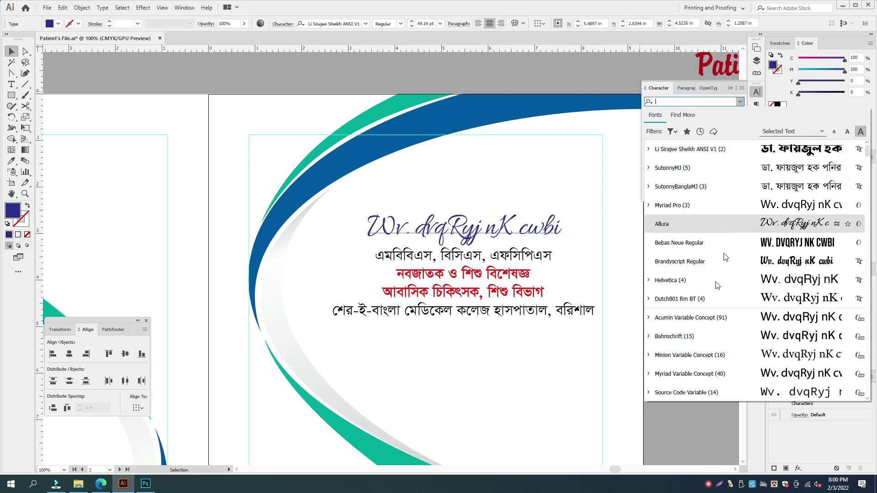
pyautogui.scroll(-7, 715, 290)
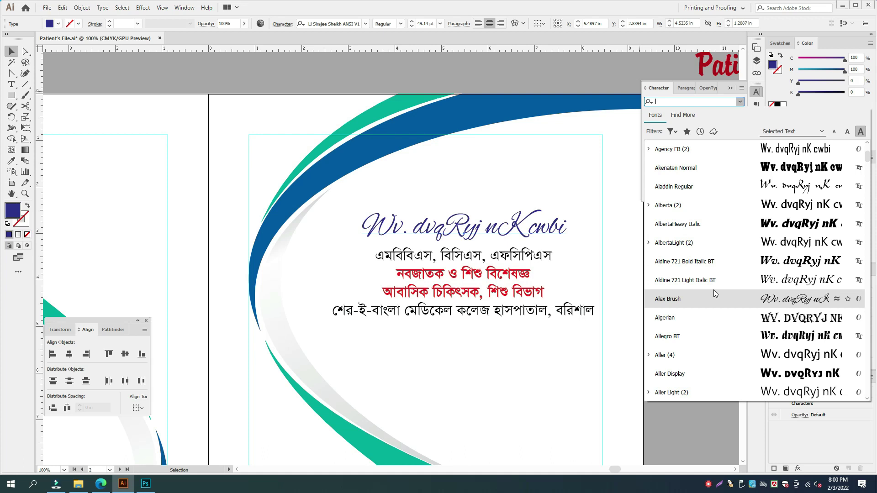
pyautogui.scroll(-1, 715, 294)
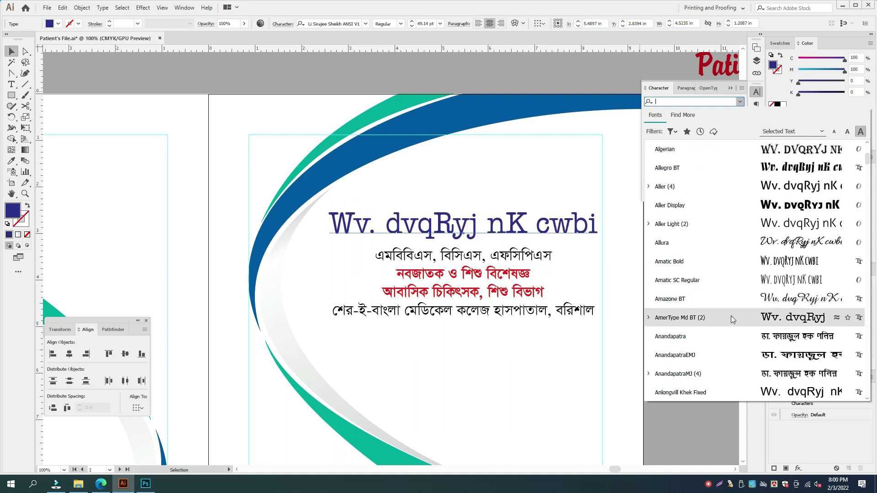
pyautogui.scroll(-3, 731, 316)
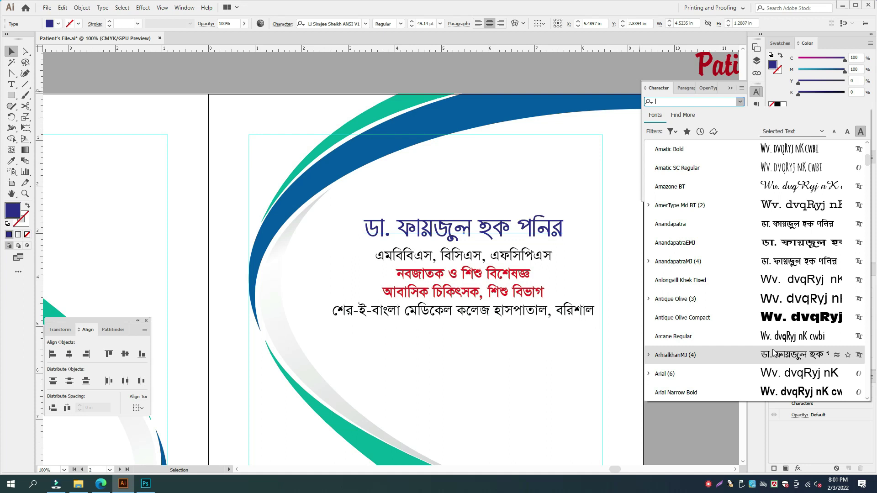
# - Scroll through the font list searching for the Bengali typeface
pyautogui.scroll(-5, 774, 352)
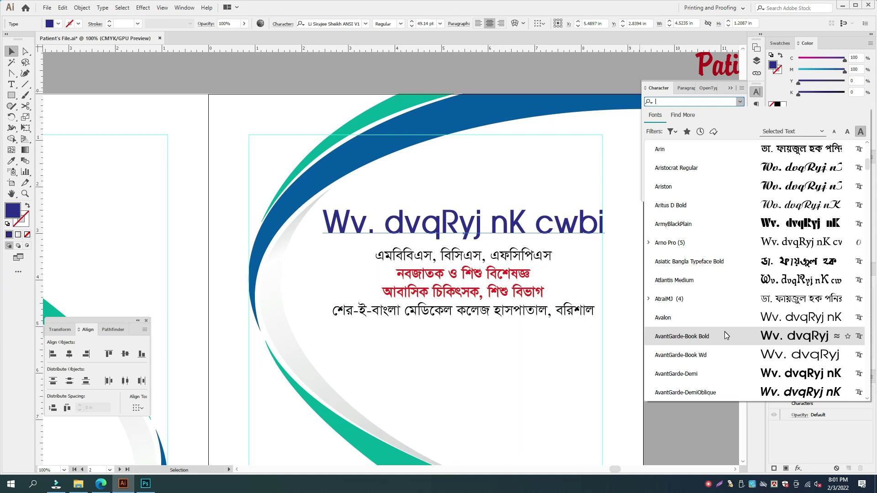
pyautogui.scroll(-4, 729, 335)
pyautogui.scroll(-8, 733, 335)
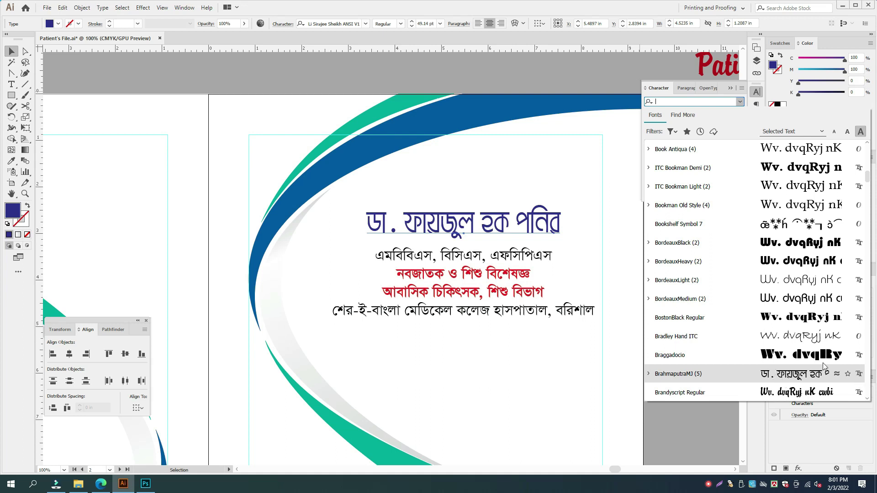
pyautogui.scroll(-2, 776, 361)
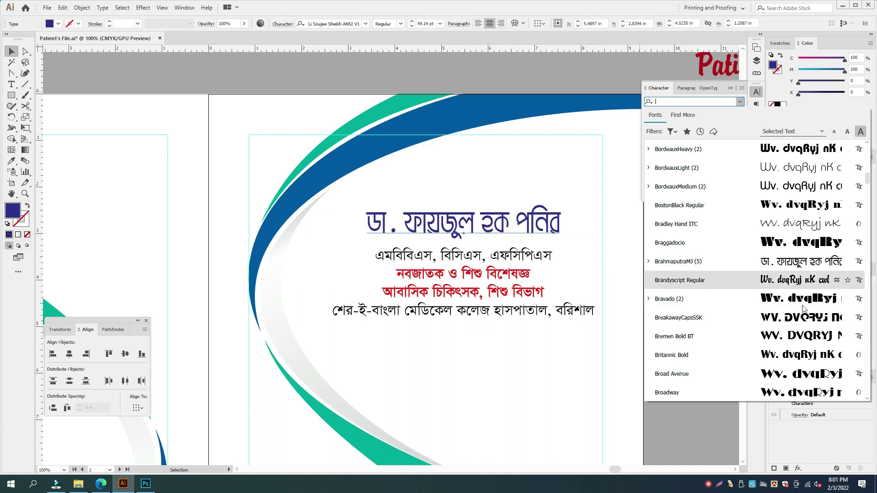
pyautogui.scroll(-6, 800, 297)
pyautogui.scroll(-10, 795, 332)
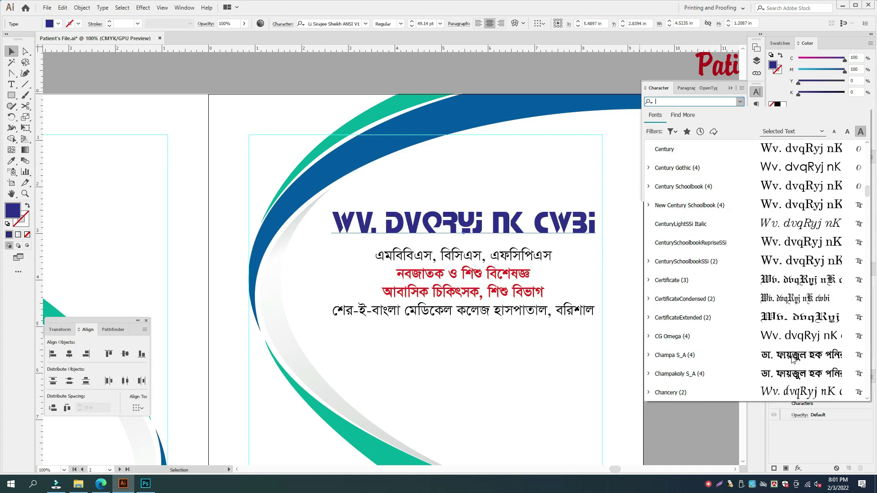
pyautogui.scroll(-10, 792, 360)
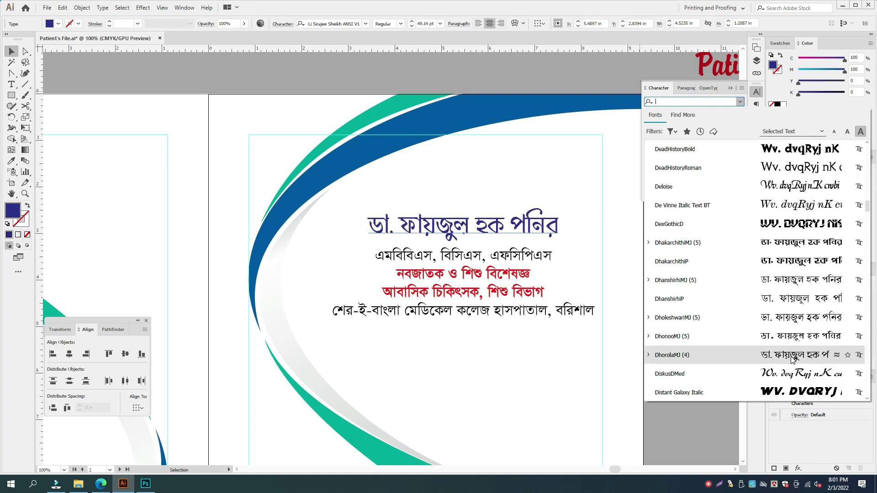
pyautogui.scroll(-3, 793, 360)
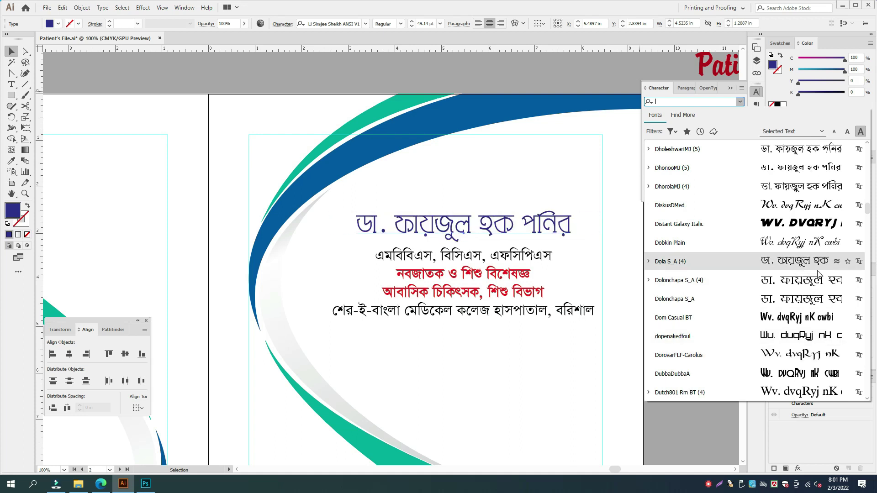
pyautogui.scroll(-5, 795, 361)
pyautogui.scroll(-6, 800, 362)
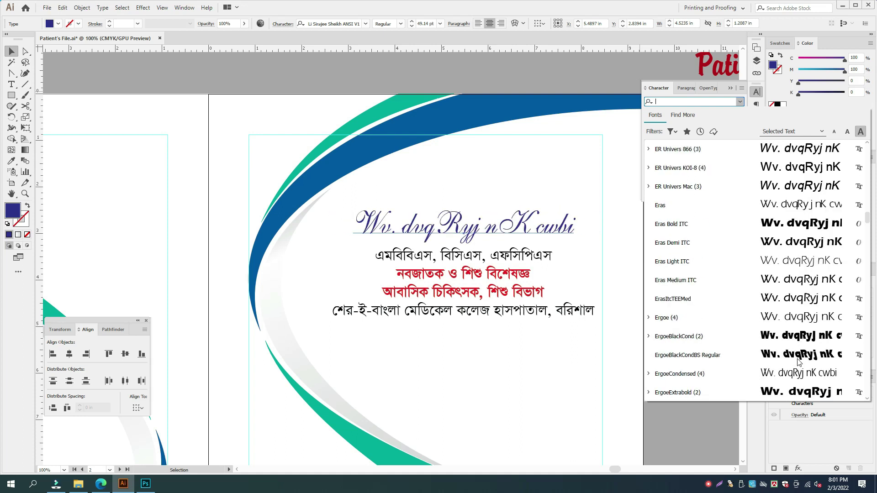
pyautogui.scroll(-10, 798, 362)
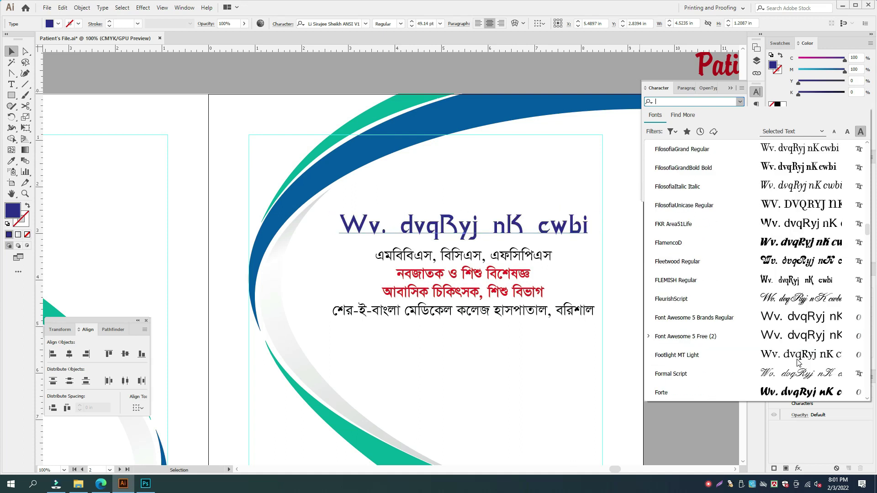
# - Filter fonts by 'Li' and apply Li Sirajee Sheikh ANSI V1 to the name heading
pyautogui.write('Li')
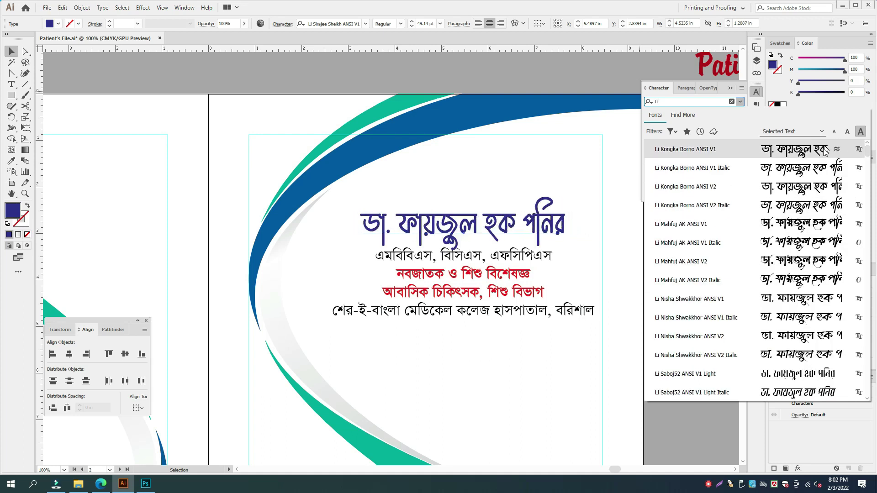
pyautogui.scroll(-3, 800, 327)
pyautogui.scroll(-12, 799, 326)
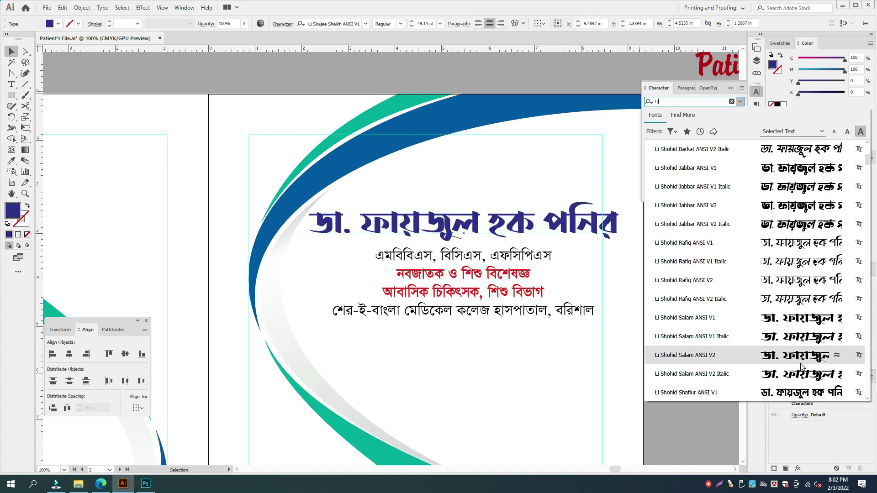
pyautogui.scroll(-3, 803, 366)
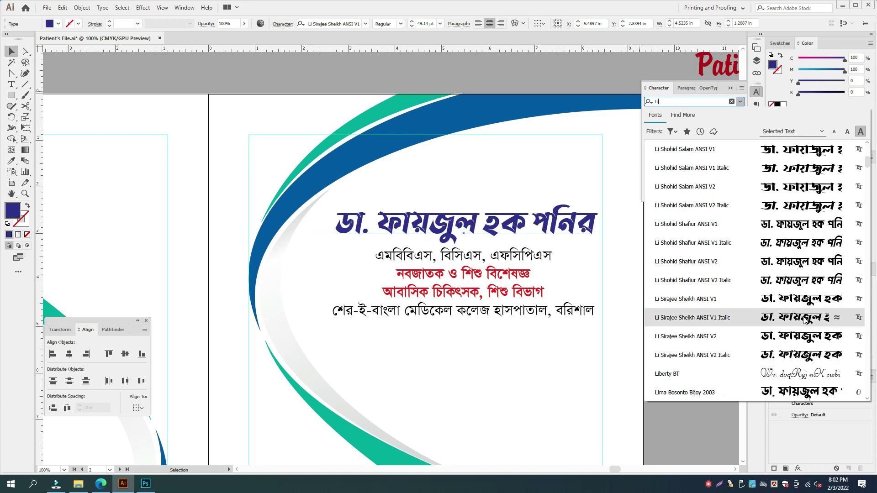
pyautogui.click(803, 300)
# - Deselect the heading and zoom out to view both cover pages
pyautogui.click(662, 375)
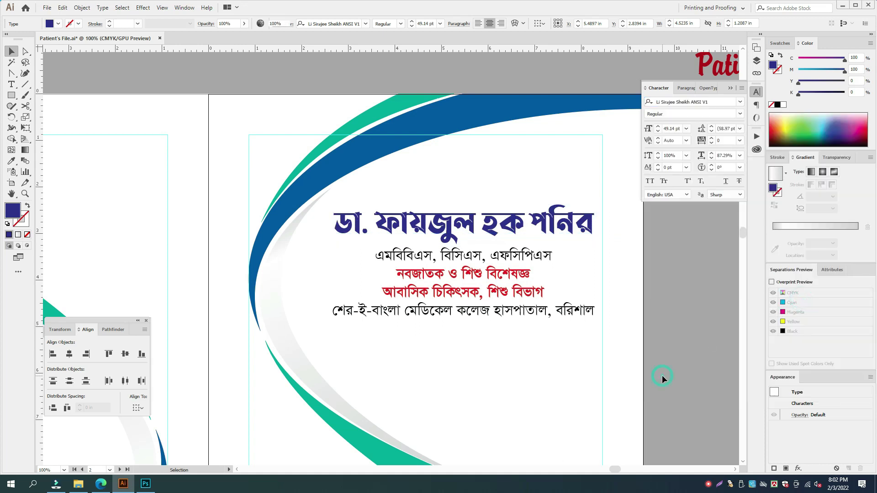
pyautogui.press('Tab')
pyautogui.hotkey('ctrl', '-')
pyautogui.hotkey('ctrl', '-')
pyautogui.press('Tab')
pyautogui.press('Tab')
# - Copy the doctor's name and credentials onto the left page, then delete that copy
pyautogui.moveTo(585, 279); pyautogui.dragTo(633, 281)
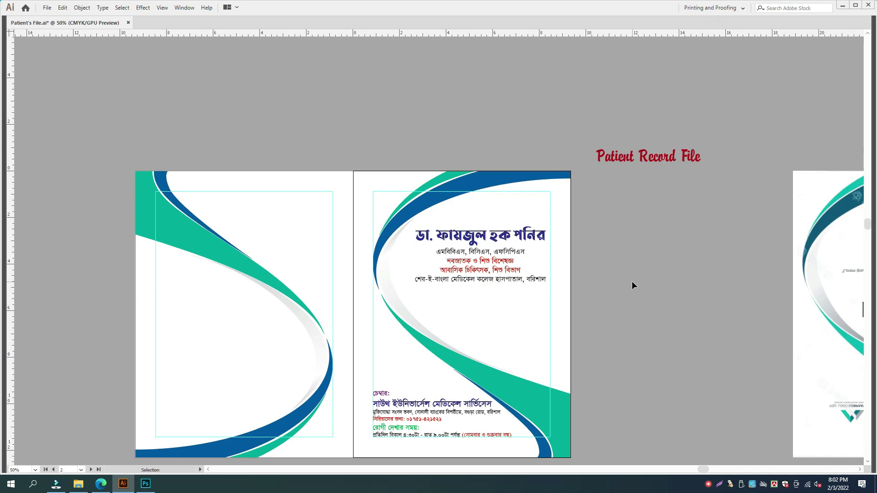
pyautogui.press('space')
pyautogui.moveTo(422, 452); pyautogui.dragTo(432, 393)
pyautogui.click(423, 393)
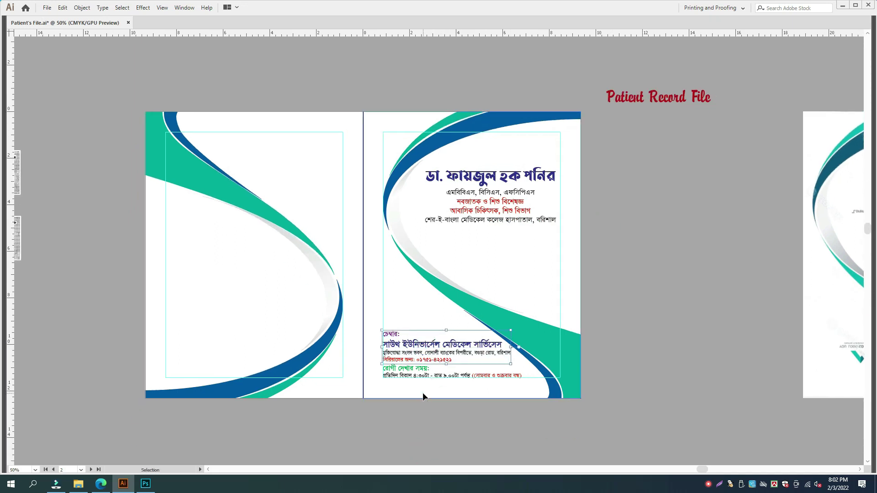
pyautogui.click(388, 333)
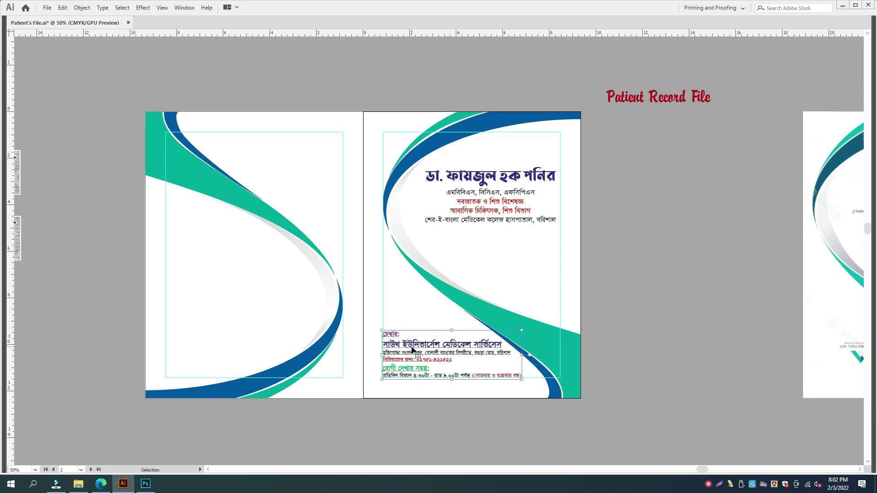
pyautogui.click(511, 211)
pyautogui.keyDown('shift'); pyautogui.click(537, 179); pyautogui.keyUp('shift')
pyautogui.moveTo(536, 179); pyautogui.dragTo(280, 254)
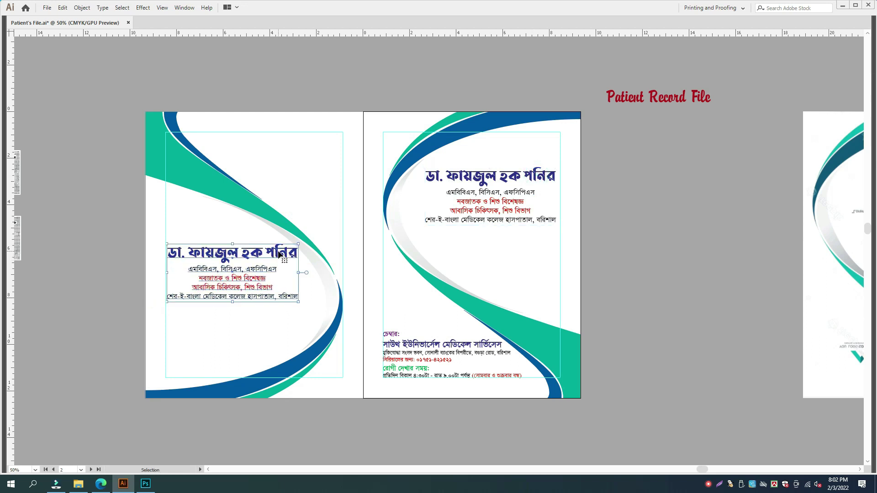
pyautogui.press('Delete')
# - Copy the chamber info text block from the right cover onto the left page
pyautogui.press('space')
pyautogui.moveTo(293, 290); pyautogui.dragTo(784, 278)
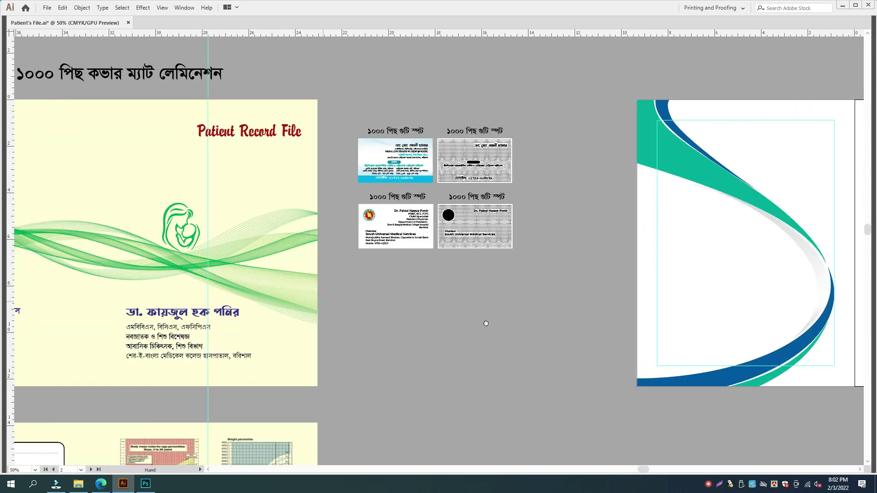
pyautogui.moveTo(151, 299); pyautogui.dragTo(387, 318)
pyautogui.hscroll(10, 387, 318)
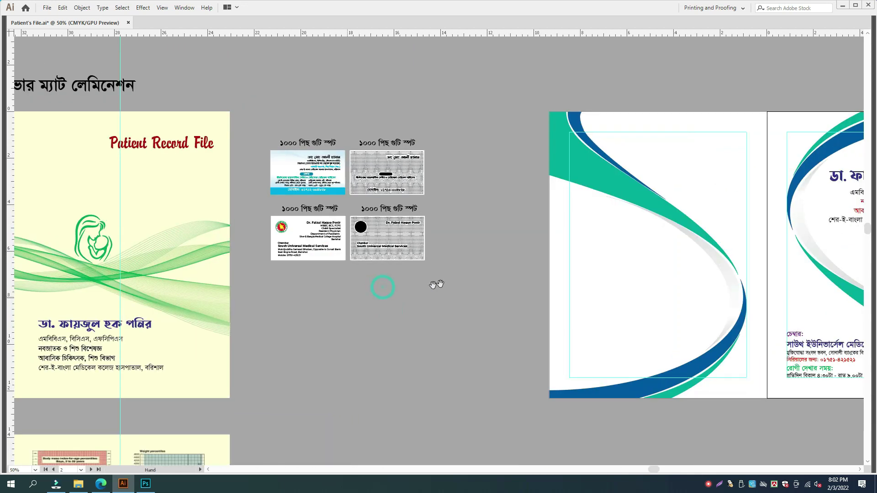
pyautogui.hscroll(3, 479, 264)
pyautogui.click(459, 315)
pyautogui.moveTo(472, 423); pyautogui.dragTo(436, 316)
pyautogui.moveTo(483, 341); pyautogui.dragTo(272, 324)
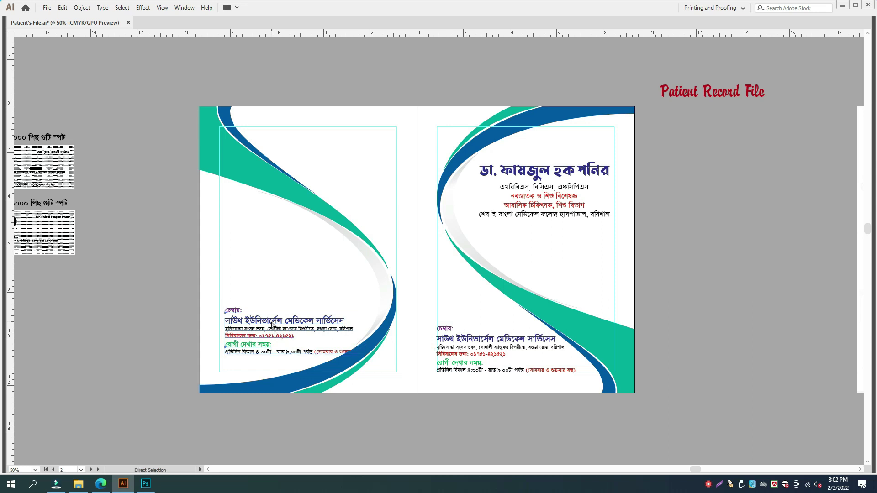
# - Move the copied chamber text lower and put the red closed-days note on its own line
pyautogui.hotkey('ctrl', '+')
pyautogui.hotkey('ctrl', '+')
pyautogui.moveTo(460, 288); pyautogui.dragTo(447, 300)
pyautogui.doubleClick(464, 300)
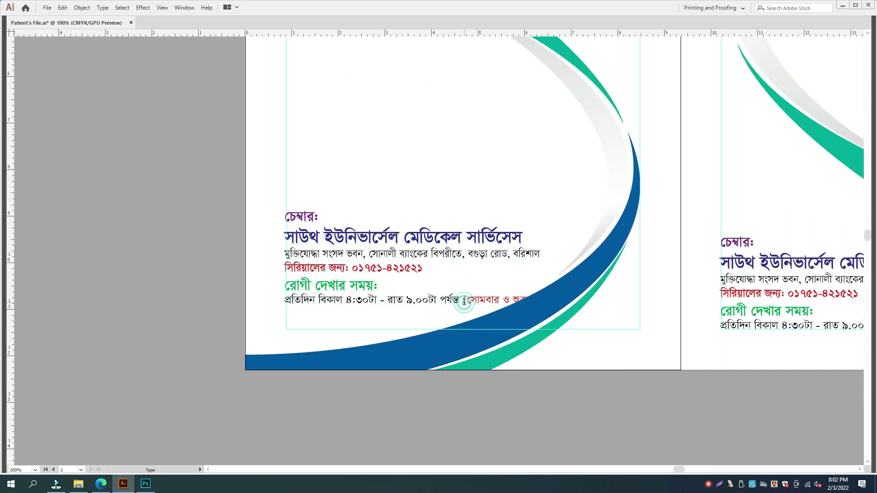
pyautogui.press('Return')
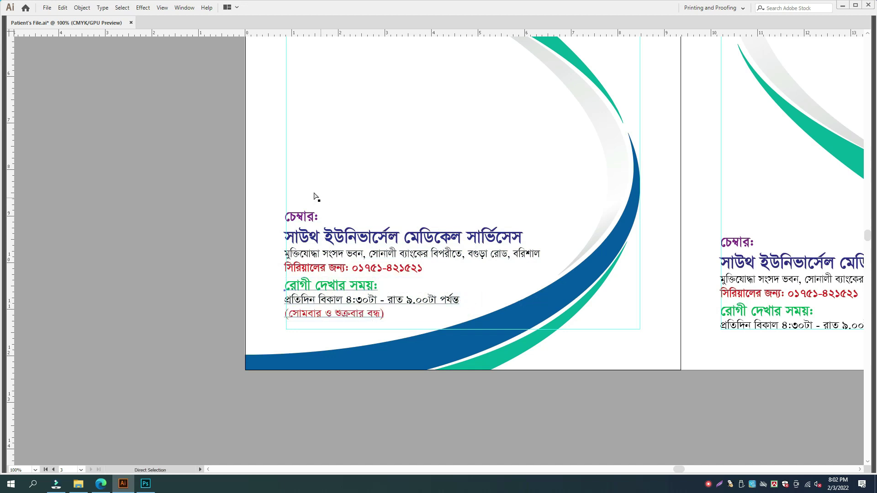
pyautogui.hotkey('ctrl', 'y')
pyautogui.press('Right')
pyautogui.press('Right')
pyautogui.press('Down')
pyautogui.press('Down')
pyautogui.press('Down')
pyautogui.press('Down')
pyautogui.press('Down')
pyautogui.press('Down')
pyautogui.press('Down')
pyautogui.press('Down')
pyautogui.press('Down')
pyautogui.press('Down')
pyautogui.press('Down')
pyautogui.press('Down')
pyautogui.press('Down')
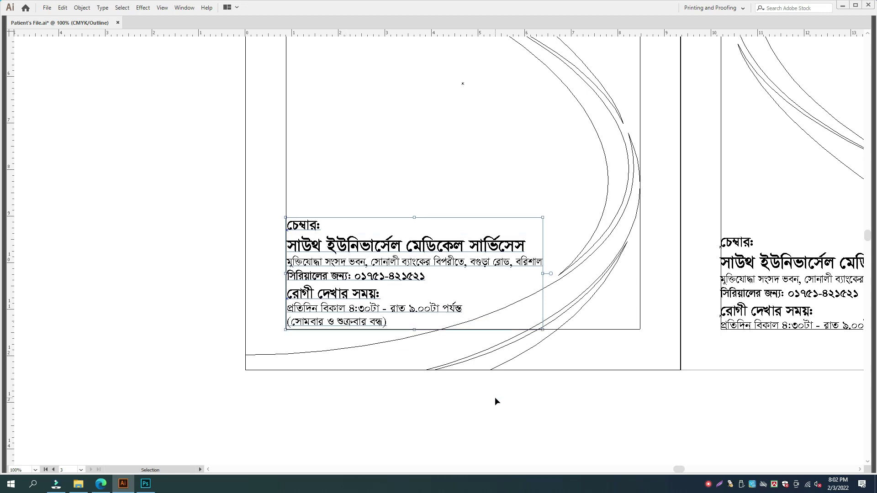
pyautogui.click(495, 397)
pyautogui.hotkey('ctrl', 'y')
pyautogui.hotkey('ctrl', '-')
pyautogui.moveTo(802, 101); pyautogui.dragTo(636, 216)
# - Copy, shrink and place the name and credentials at the left page's top, then delete them
pyautogui.click(627, 193)
pyautogui.moveTo(636, 155); pyautogui.dragTo(310, 245)
pyautogui.moveTo(352, 269); pyautogui.dragTo(336, 268)
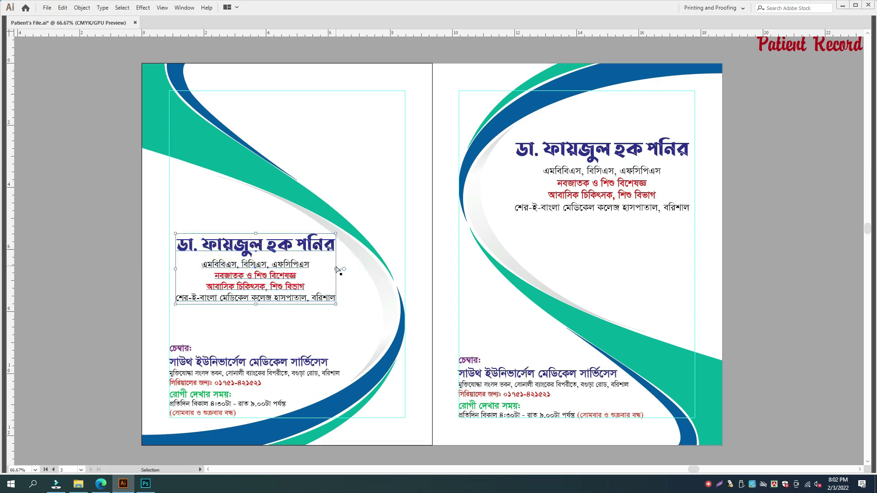
pyautogui.moveTo(274, 251); pyautogui.dragTo(341, 117)
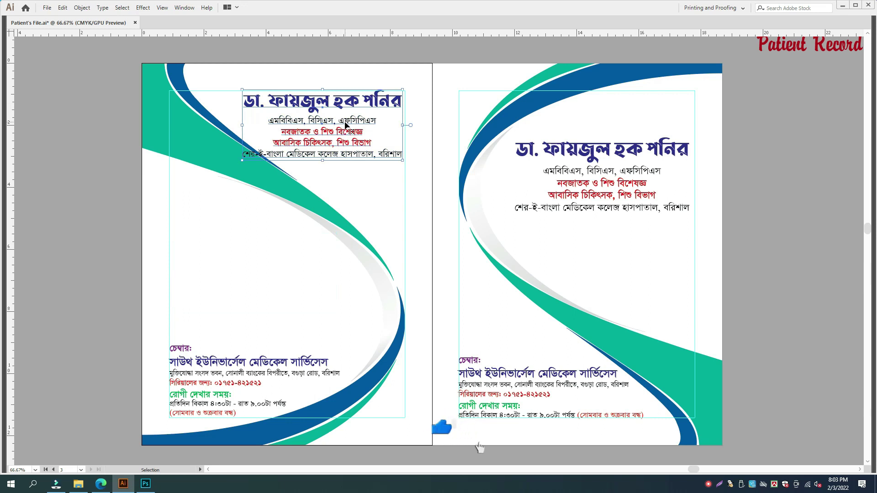
pyautogui.press('Delete')
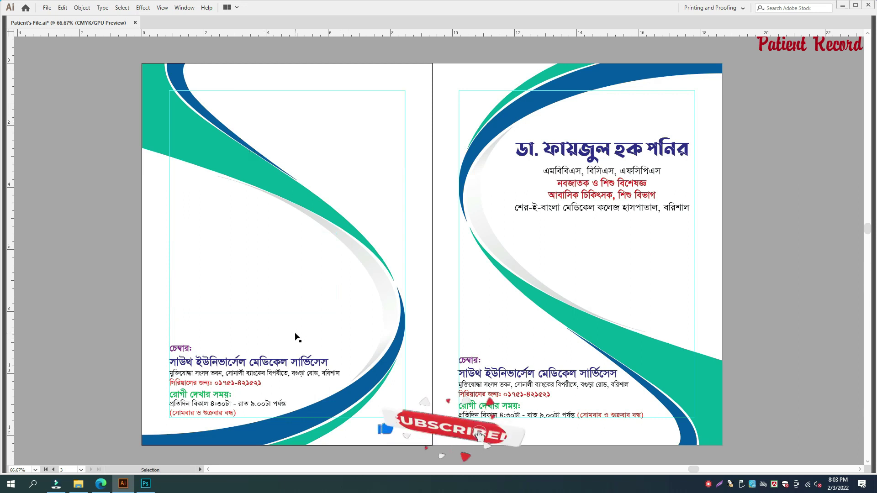
# - Try rotating the left swoosh artwork half a turn and mirroring it, then undo
pyautogui.click(323, 219)
pyautogui.press('r')
pyautogui.moveTo(355, 173); pyautogui.dragTo(126, 363)
pyautogui.press('Return')
pyautogui.press('Return')
pyautogui.press('v')
pyautogui.click(127, 364)
pyautogui.hotkey('ctrl', 'z')
pyautogui.hotkey('ctrl', 'z')
pyautogui.hotkey('ctrl', 'z')
pyautogui.click(253, 385)
# - Copy the mother-and-child logo from the yellow page design and paste it onto the cover
pyautogui.click(687, 281)
pyautogui.moveTo(819, 282); pyautogui.dragTo(626, 333)
pyautogui.moveTo(662, 279); pyautogui.dragTo(657, 305)
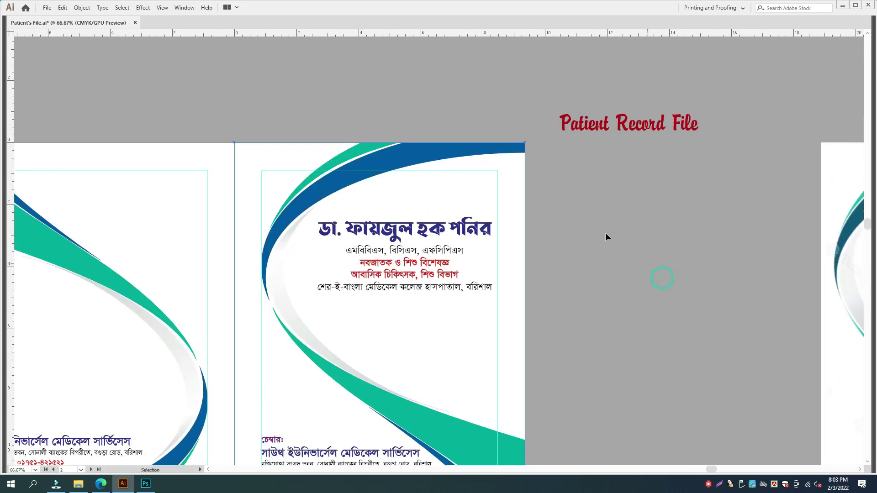
pyautogui.click(645, 131)
pyautogui.moveTo(28, 378); pyautogui.dragTo(677, 253)
pyautogui.moveTo(50, 294); pyautogui.dragTo(412, 294)
pyautogui.click(349, 183)
pyautogui.moveTo(809, 200); pyautogui.dragTo(284, 270)
pyautogui.hotkey('ctrl', 'v')
# - Place the logo below the right page's text, enlarge it, and colour it blue like the swoosh
pyautogui.moveTo(456, 260); pyautogui.dragTo(655, 336)
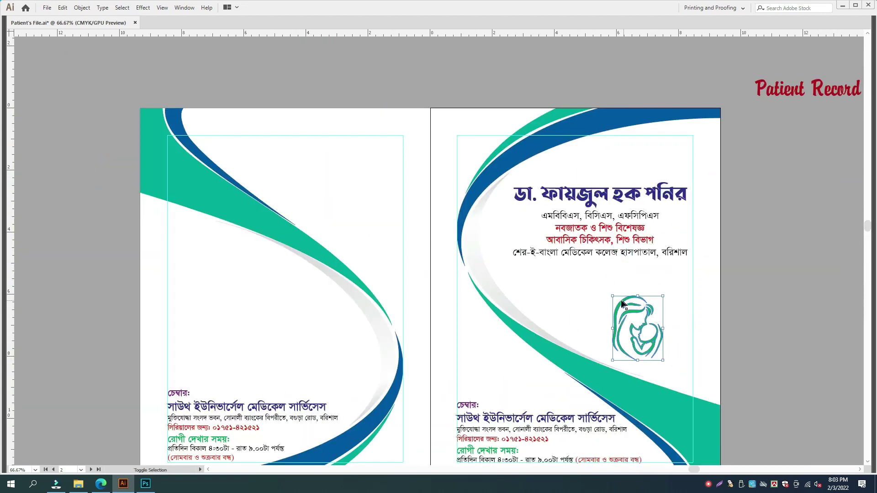
pyautogui.moveTo(613, 296); pyautogui.dragTo(592, 270)
pyautogui.moveTo(668, 365); pyautogui.dragTo(687, 350)
pyautogui.click(672, 353)
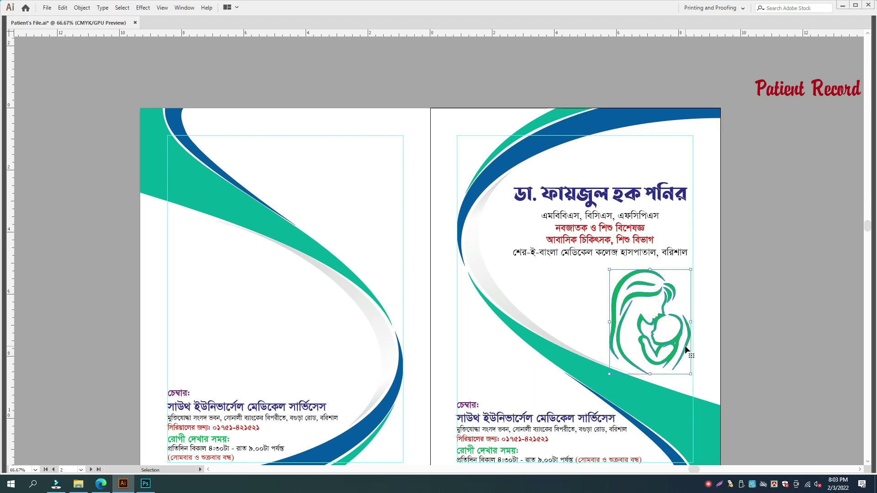
pyautogui.press('Down')
pyautogui.press('Down')
pyautogui.press('Down')
pyautogui.press('Down')
pyautogui.press('Down')
pyautogui.press('Down')
pyautogui.press('i')
pyautogui.click(517, 134)
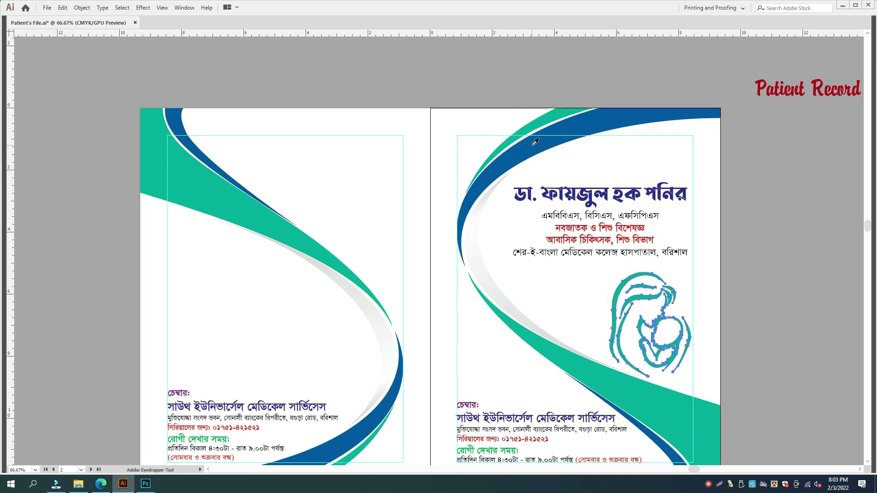
pyautogui.click(533, 145)
# - Make the doctor's name heading teal by sampling the swoosh colour
pyautogui.press('a')
pyautogui.click(626, 192)
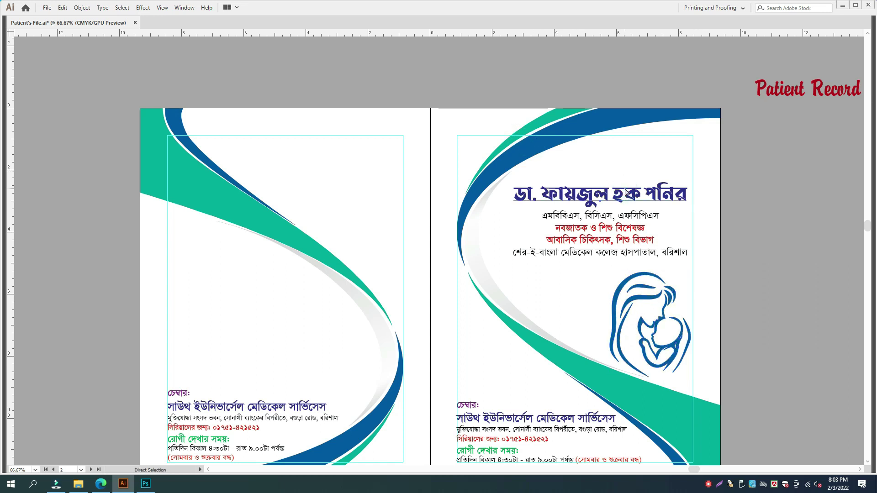
pyautogui.press('Tab')
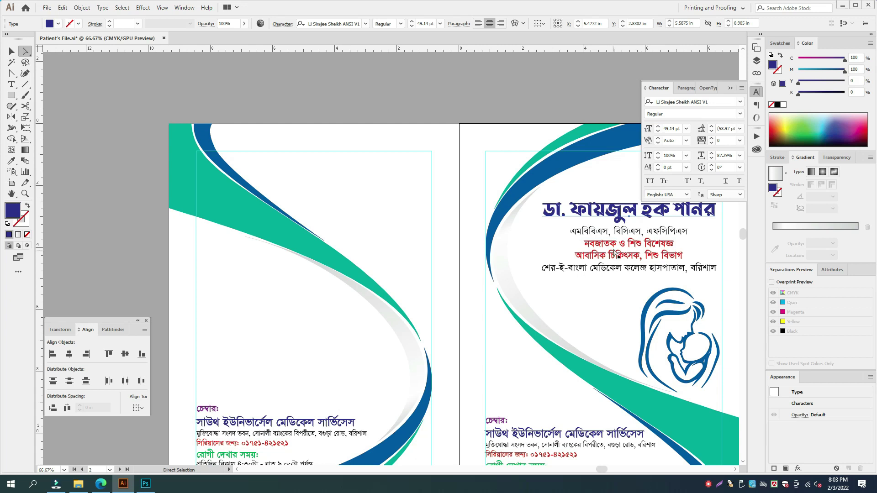
pyautogui.press('i')
pyautogui.click(641, 407)
pyautogui.press('Tab')
pyautogui.press('v')
pyautogui.click(806, 293)
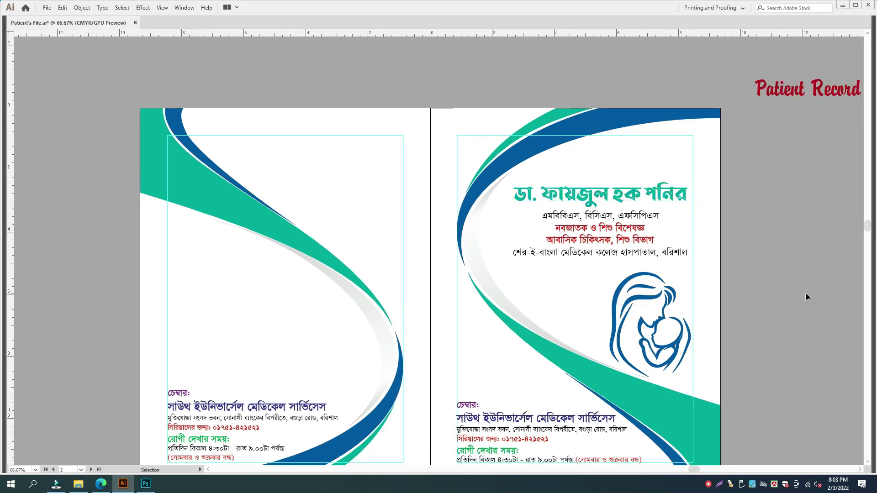
# - Place an enlarged copy of the logo on the left page
pyautogui.click(659, 297)
pyautogui.click(816, 330)
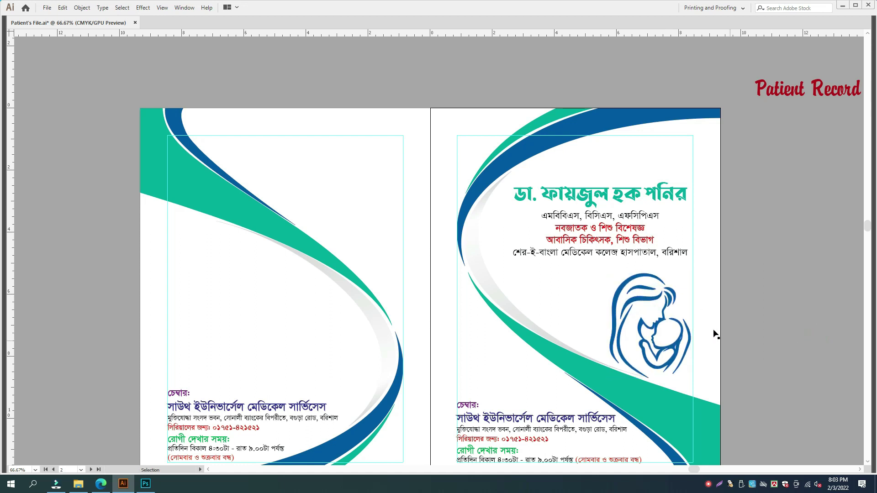
pyautogui.moveTo(651, 299); pyautogui.dragTo(210, 261)
pyautogui.moveTo(249, 340); pyautogui.dragTo(292, 386)
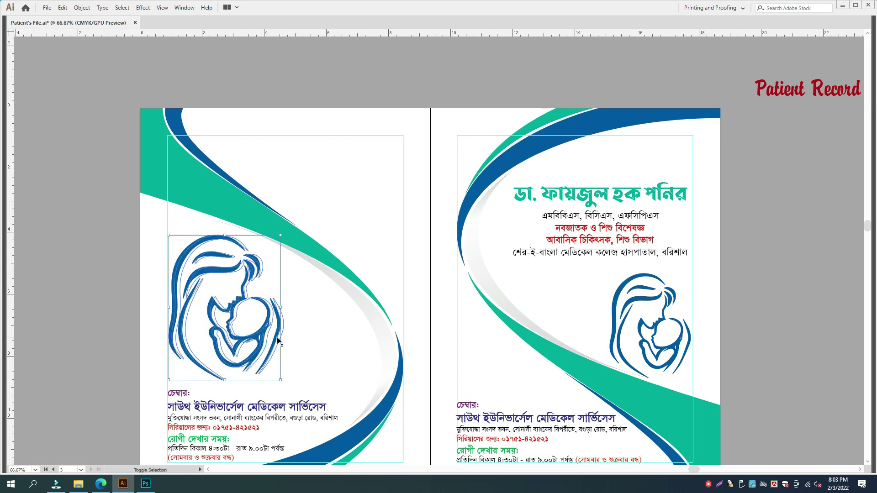
# - Put a logo copy at the left page's upper right and delete the leftover copy
pyautogui.hotkey('shift', 'Left')
pyautogui.hotkey('ctrl', 'z')
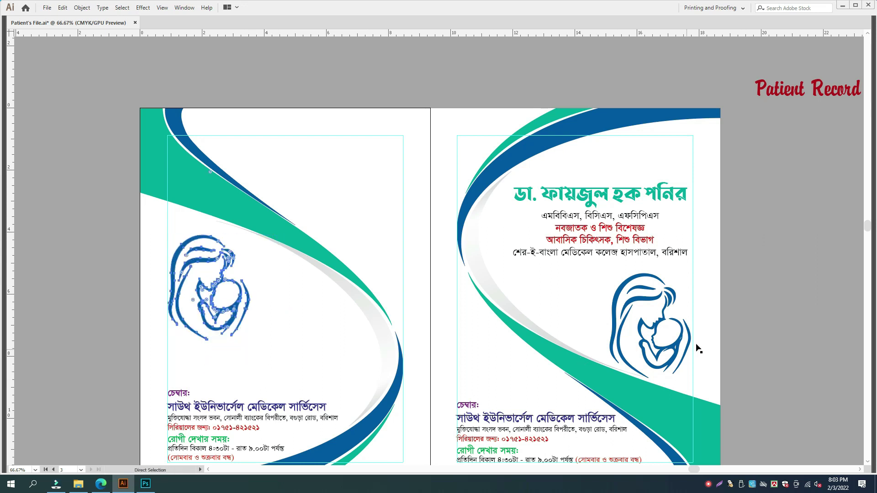
pyautogui.moveTo(679, 341); pyautogui.dragTo(384, 202)
pyautogui.click(238, 294)
pyautogui.press('Delete')
# - Copy the doctor's details block to the left page, left-align, enlarge and position it
pyautogui.click(624, 196)
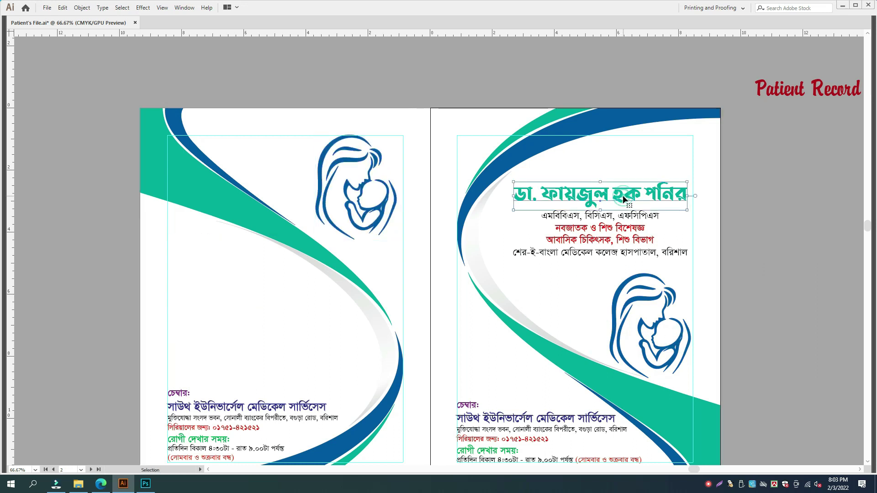
pyautogui.moveTo(626, 219); pyautogui.dragTo(277, 304)
pyautogui.moveTo(329, 309); pyautogui.dragTo(329, 308)
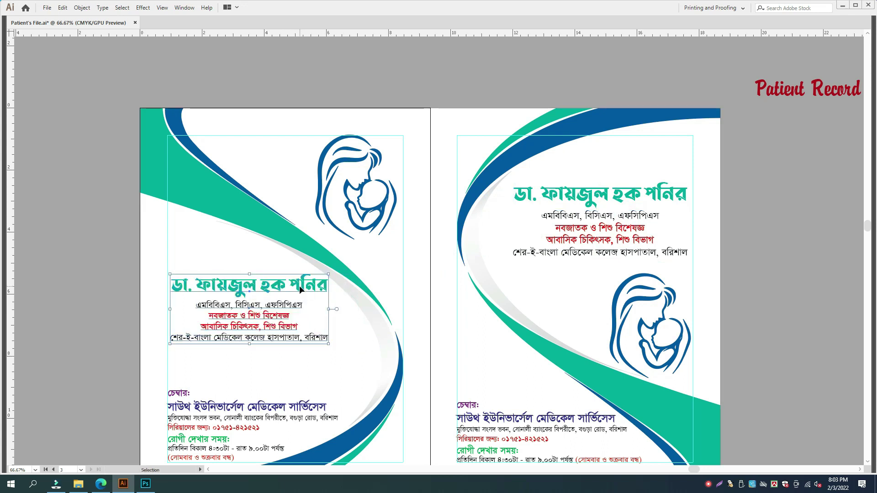
pyautogui.hotkey('ctrl', '=')
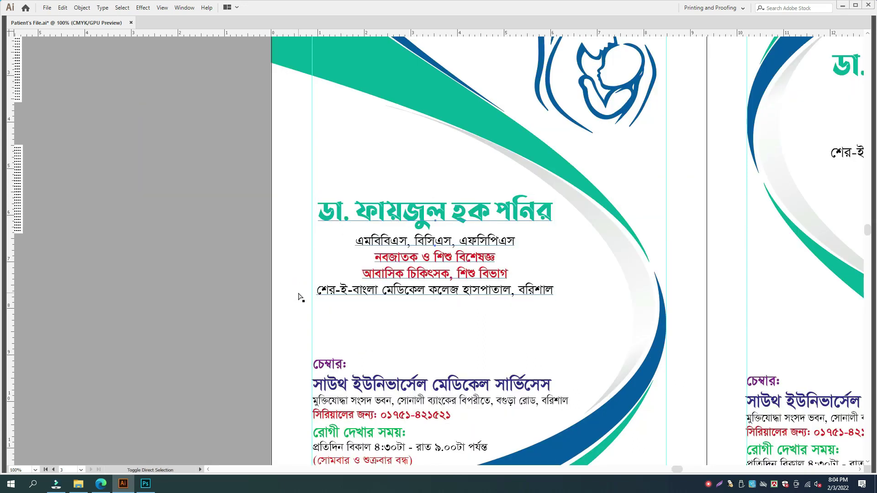
pyautogui.hotkey('ctrl', 'shift', 'l')
pyautogui.moveTo(472, 204); pyautogui.dragTo(349, 185)
pyautogui.press('Down')
pyautogui.press('Down')
pyautogui.press('Down')
pyautogui.press('Down')
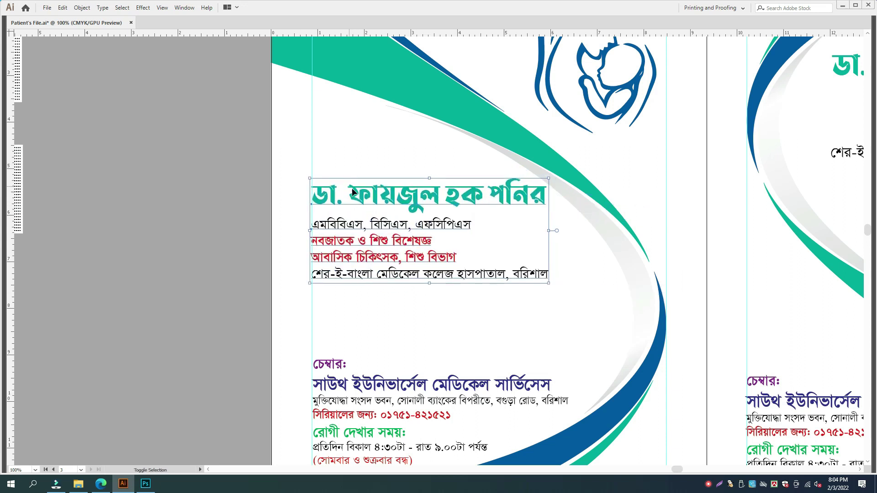
pyautogui.moveTo(548, 289); pyautogui.dragTo(571, 306)
pyautogui.doubleClick(501, 202)
pyautogui.press('Escape')
pyautogui.press('Down')
pyautogui.press('Down')
pyautogui.press('Down')
pyautogui.press('Down')
pyautogui.press('Down')
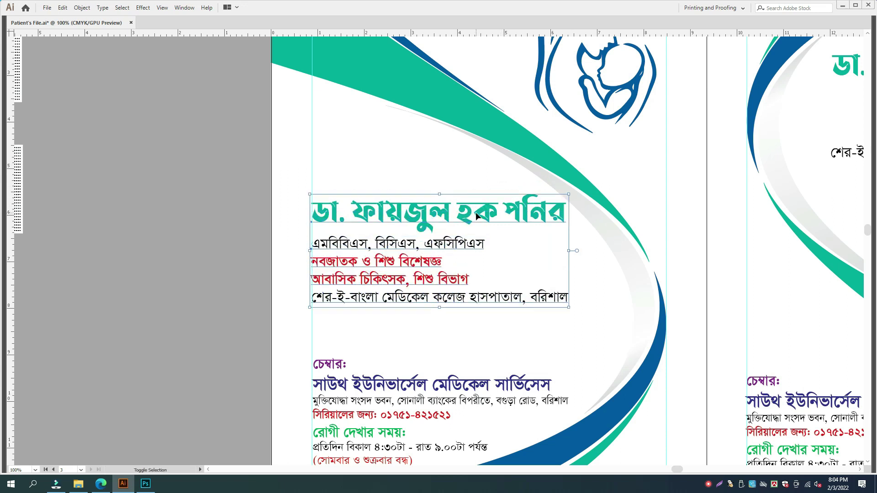
pyautogui.press('Down')
pyautogui.press('Down')
pyautogui.press('Down')
pyautogui.press('Down')
pyautogui.press('Down')
pyautogui.press('Down')
pyautogui.press('Down')
pyautogui.press('Down')
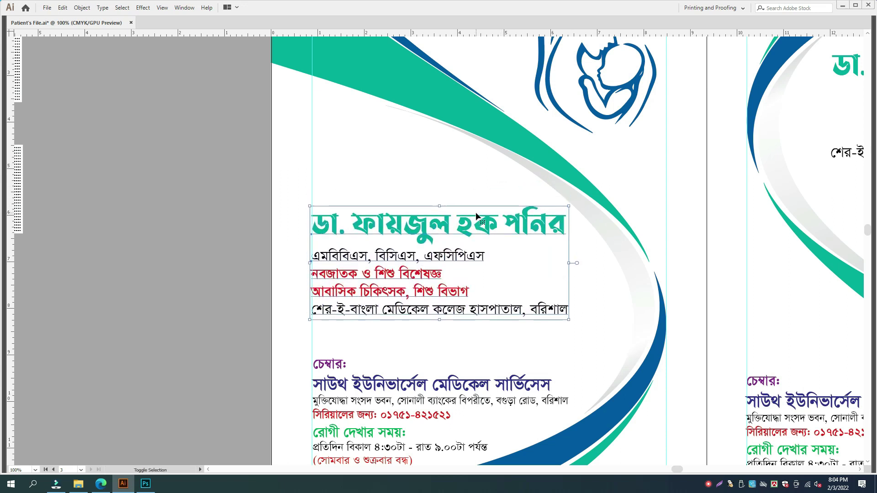
pyautogui.click(239, 271)
# - Draw a horizontal divider under the hospital line, colour it blue, and give it a 3 pt stroke
pyautogui.press('\\')
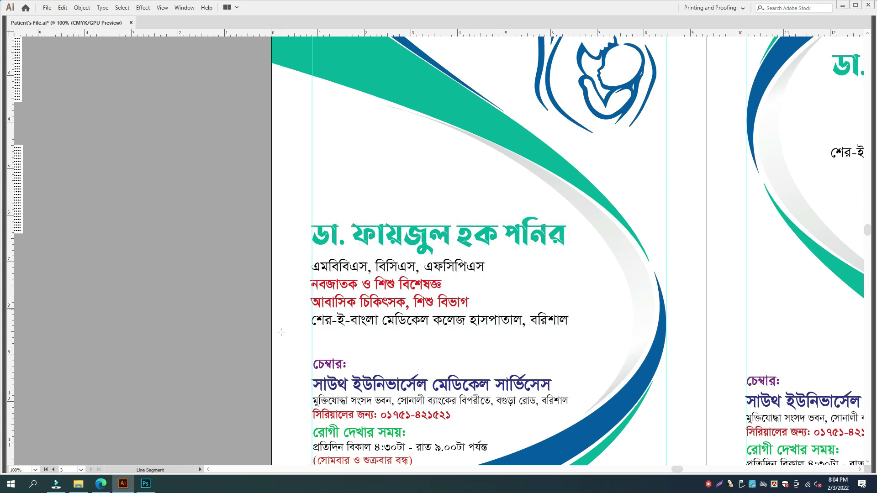
pyautogui.moveTo(312, 338); pyautogui.dragTo(575, 352)
pyautogui.press('i')
pyautogui.click(661, 348)
pyautogui.press('Tab')
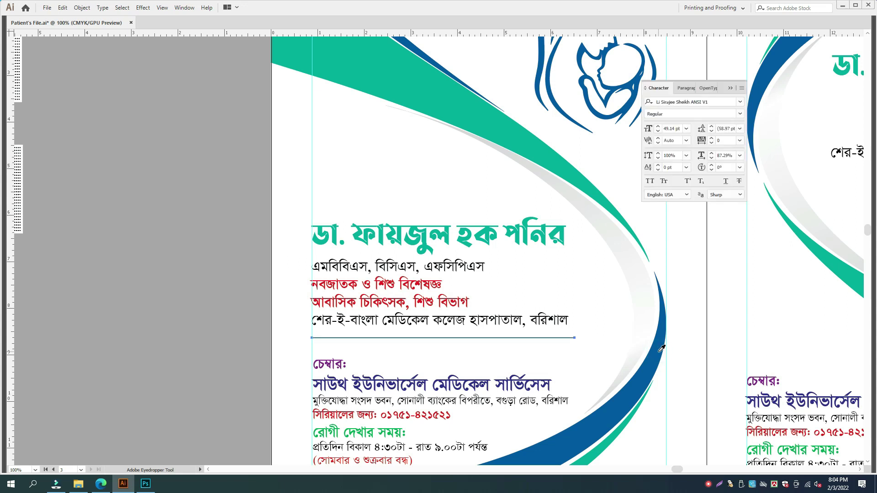
pyautogui.click(786, 157)
pyautogui.click(800, 168)
pyautogui.click(800, 169)
pyautogui.press('Tab')
pyautogui.press('a')
pyautogui.press('Down')
pyautogui.press('Down')
pyautogui.press('Down')
pyautogui.press('Down')
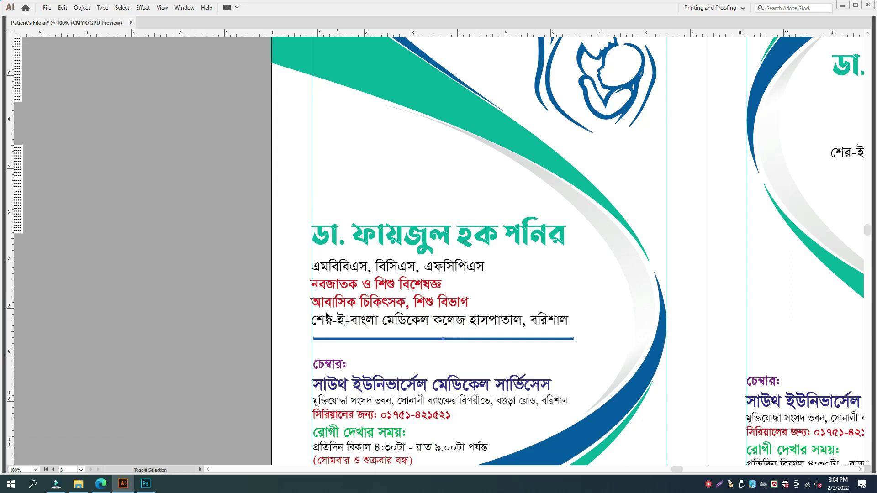
pyautogui.click(234, 318)
pyautogui.hotkey('ctrl', '-')
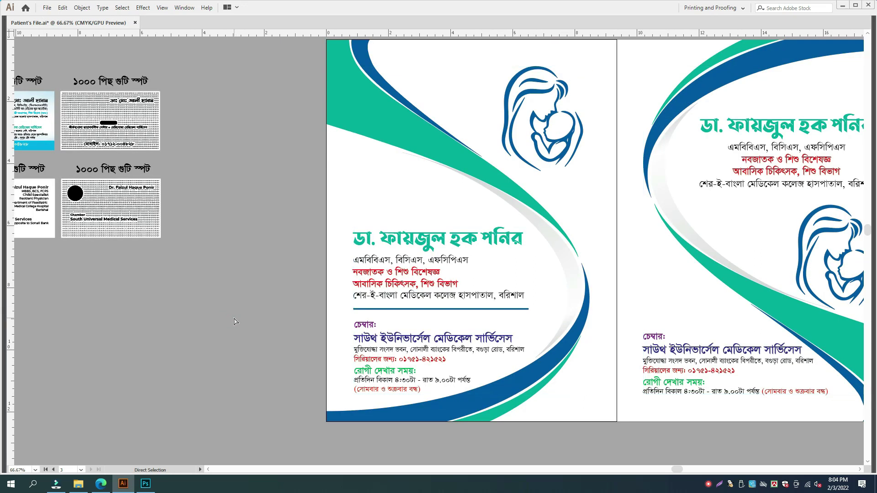
# - Make the left page's logo teal by sampling the swoosh colour
pyautogui.hotkey('ctrl', '-')
pyautogui.press('v')
pyautogui.hscroll(3, 405, 251)
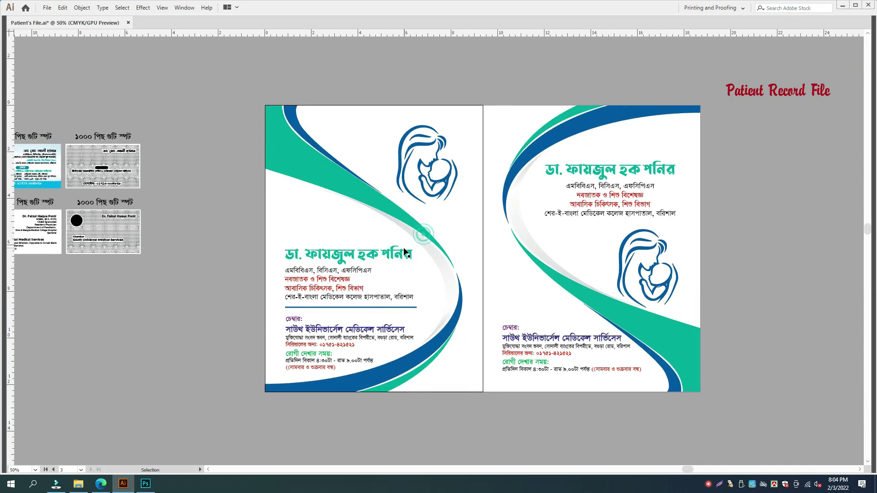
pyautogui.click(378, 145)
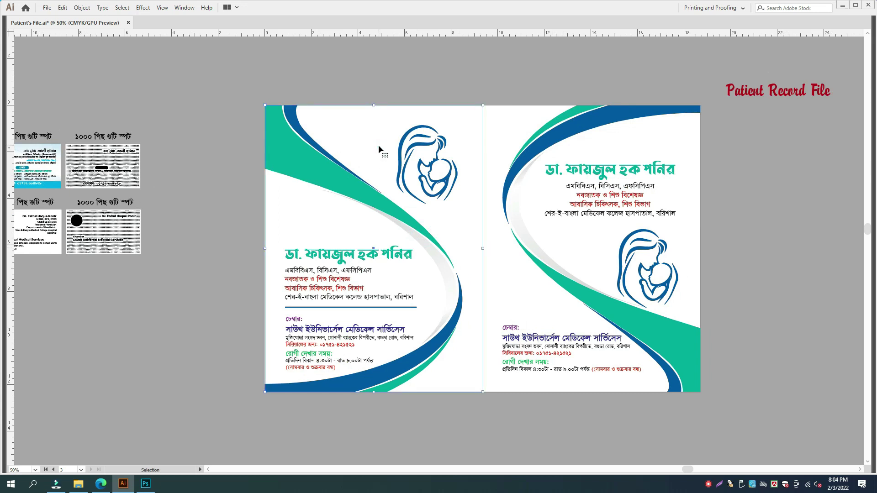
pyautogui.press('space')
pyautogui.moveTo(465, 166); pyautogui.dragTo(438, 169)
pyautogui.click(425, 169)
pyautogui.press('i')
pyautogui.click(312, 181)
pyautogui.press('v')
pyautogui.click(776, 246)
# - Delete the Patient Record File label and show the finished cover in Presentation Mode
pyautogui.press('space')
pyautogui.moveTo(773, 243); pyautogui.dragTo(771, 237)
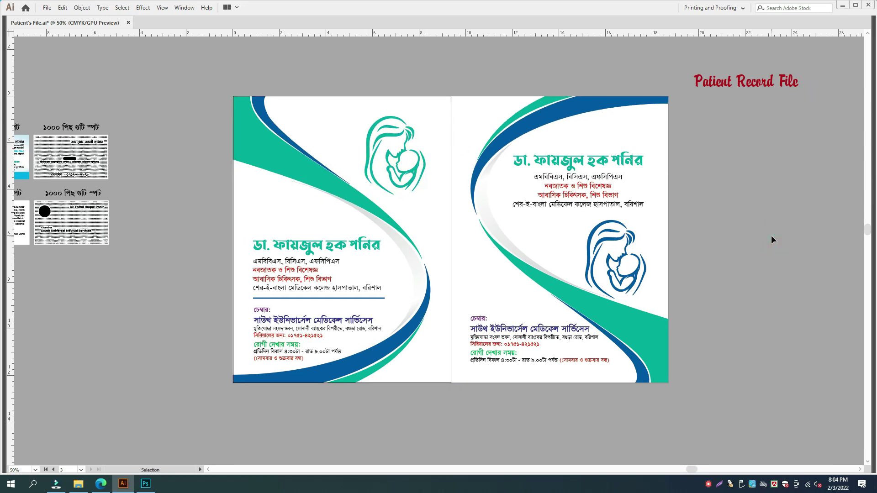
pyautogui.press('space')
pyautogui.moveTo(771, 236); pyautogui.dragTo(684, 298)
pyautogui.press('space')
pyautogui.moveTo(671, 146); pyautogui.dragTo(795, 105)
pyautogui.click(780, 264)
pyautogui.click(785, 114)
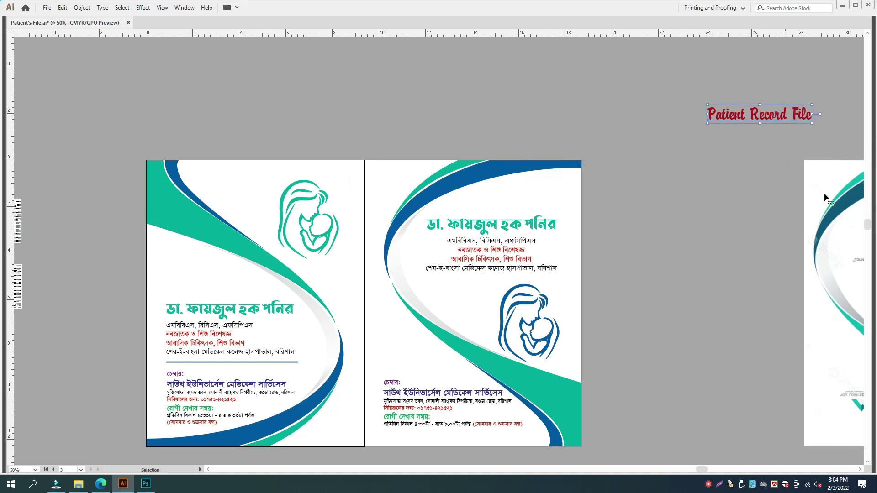
pyautogui.press('Delete')
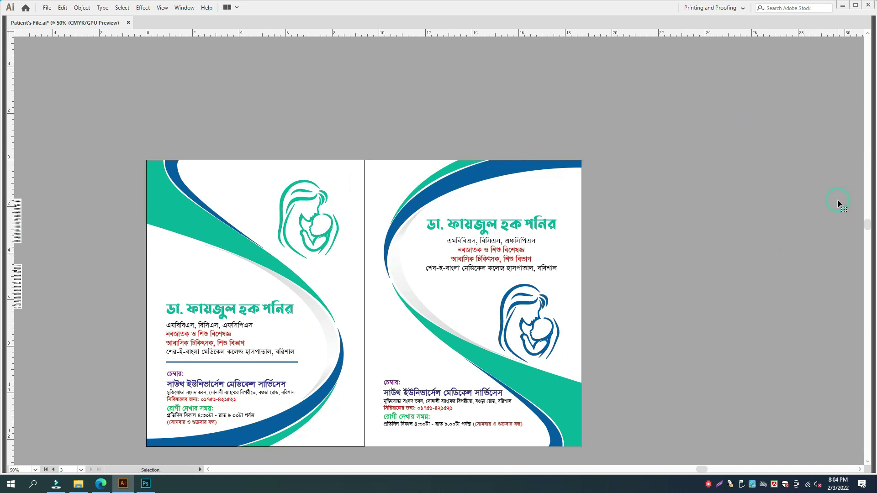
pyautogui.press('f')
pyautogui.hotkey('shift', 'f')
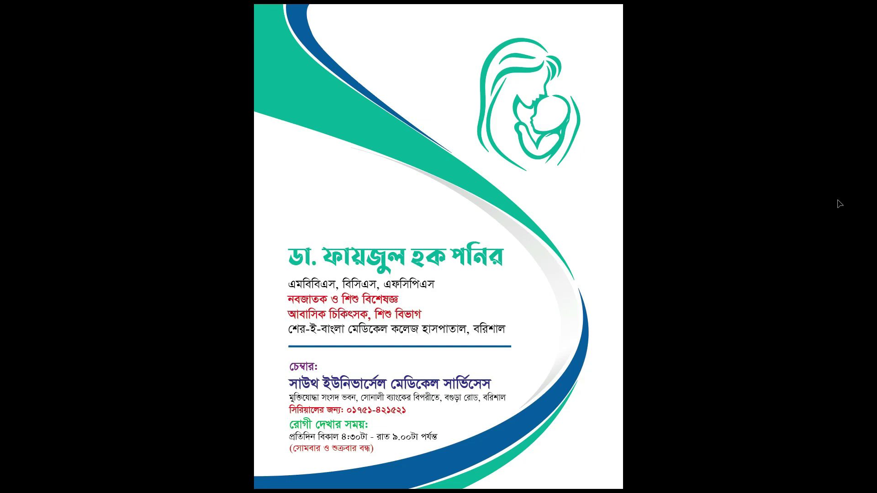